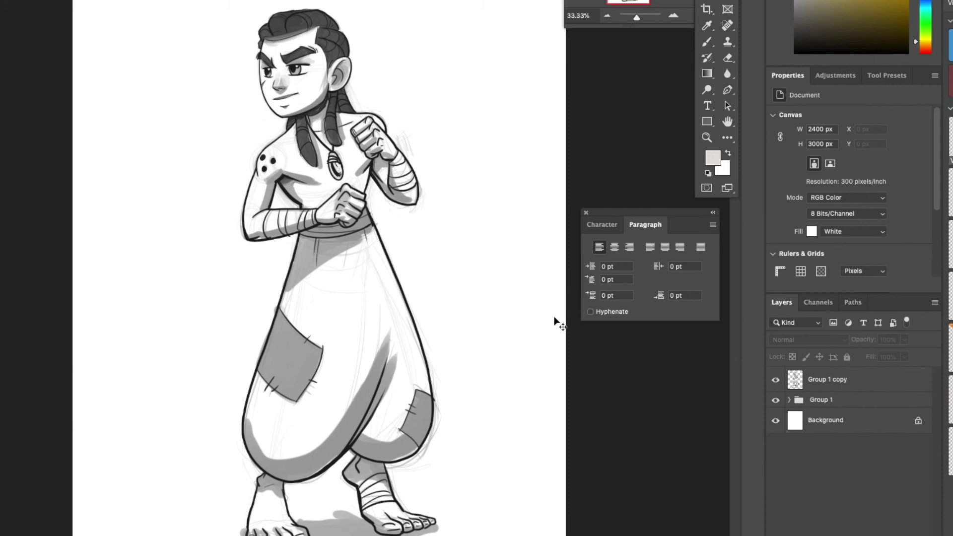
Close the Paragraph panel and merge Group 1 copy with Group 1 into a single layer.
{"action": "left_click", "coordinate": [587, 212]}
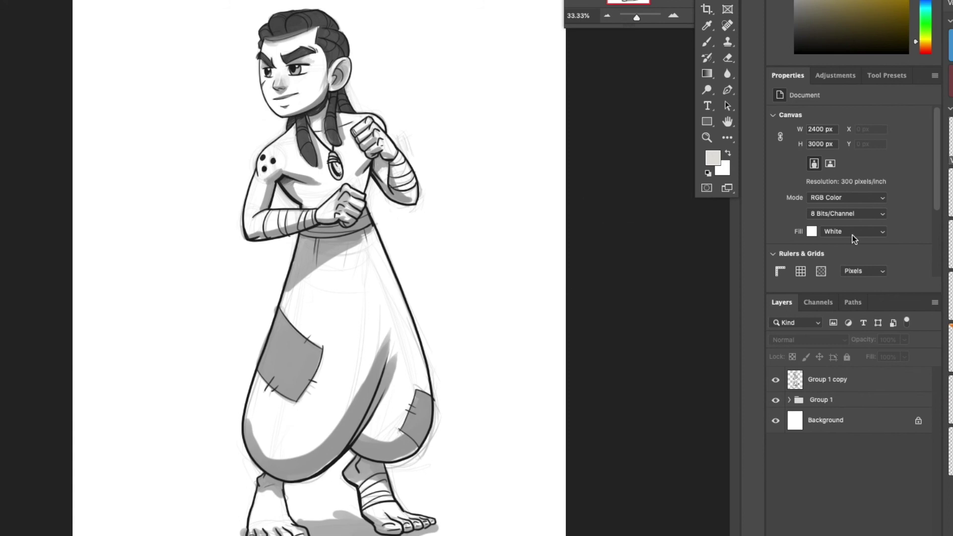
{"action": "left_click", "coordinate": [776, 383]}
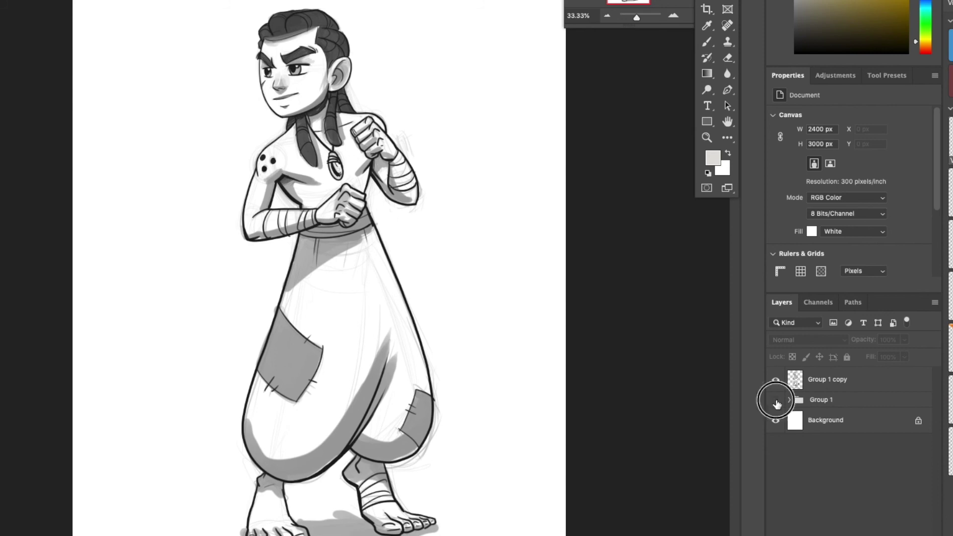
{"action": "left_click", "coordinate": [775, 400]}
{"action": "left_click", "coordinate": [827, 402]}
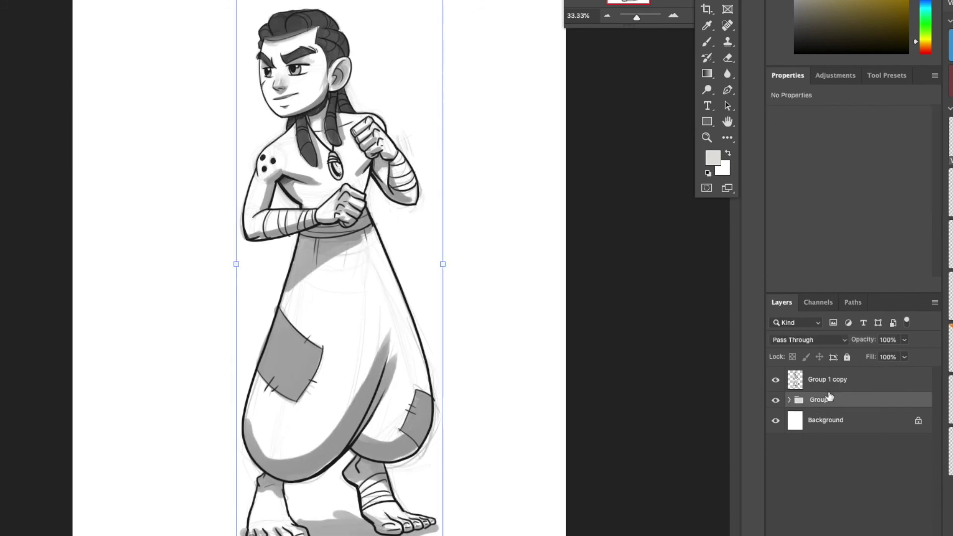
{"action": "left_click", "coordinate": [832, 385], "text": "shift"}
{"action": "right_click", "coordinate": [843, 380]}
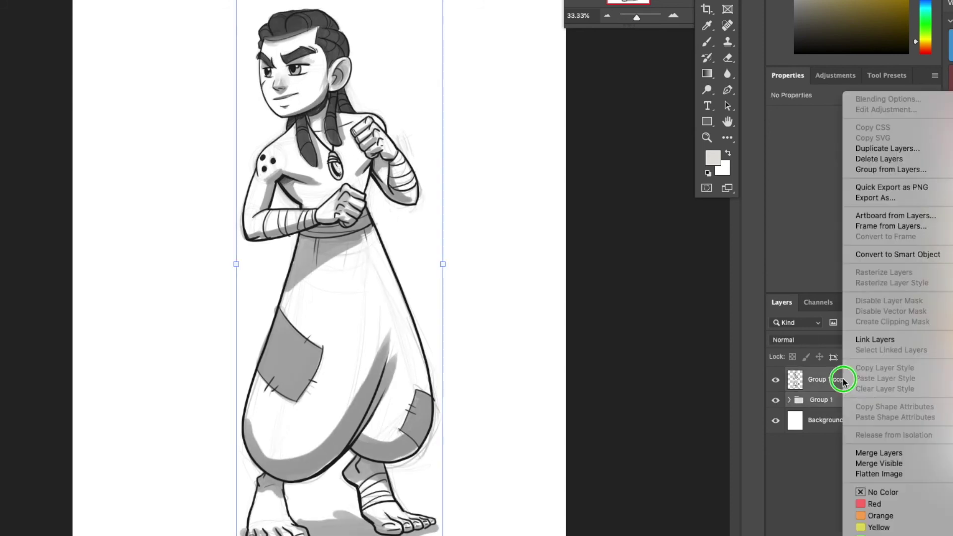
{"action": "left_click", "coordinate": [885, 453]}
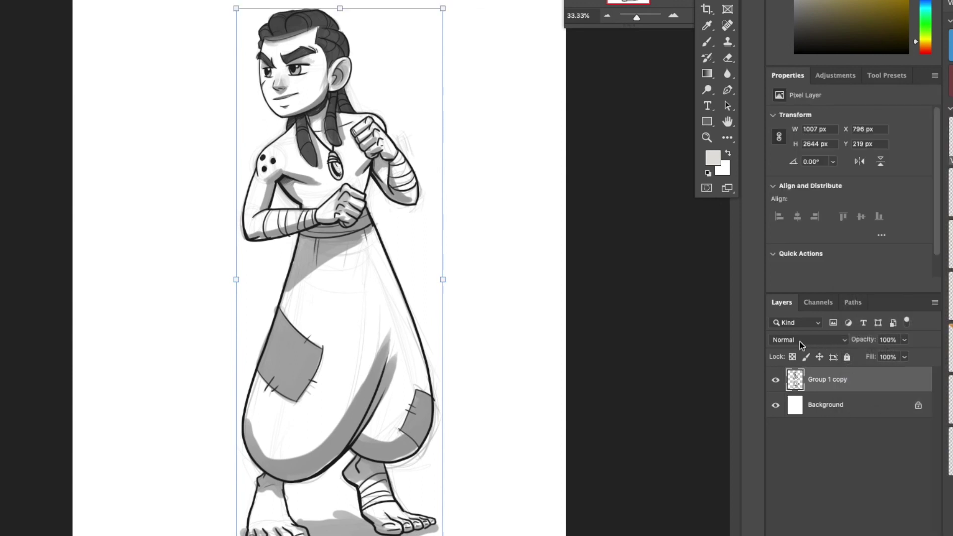
Set the merged drawing layer's blend mode to Multiply and add a layer named Mid Tone above the Background.
{"action": "left_click", "coordinate": [816, 339]}
{"action": "left_click", "coordinate": [792, 377]}
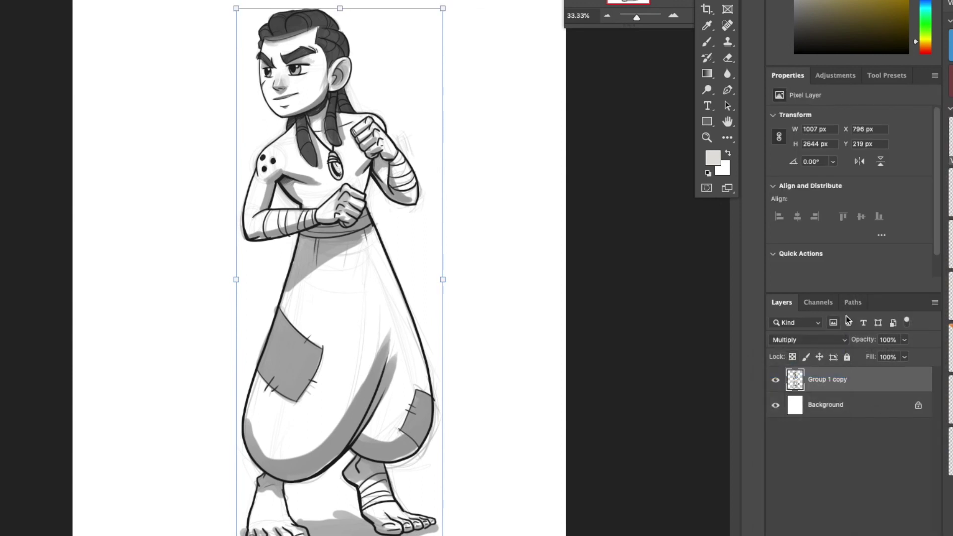
{"action": "left_click", "coordinate": [860, 409]}
{"action": "key", "text": "alt+shift+super+n"}
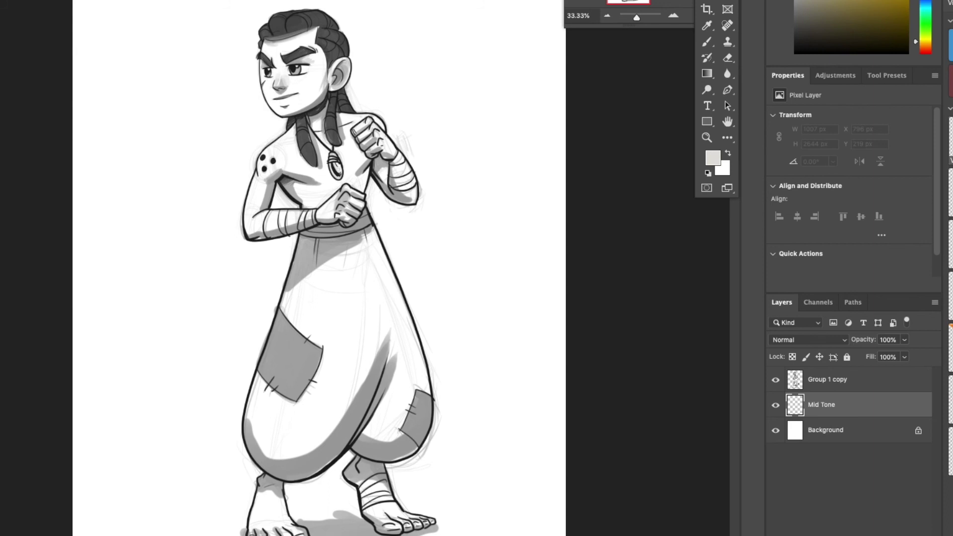
Trace the whole character's outline with the Lasso tool to select the figure from head to feet.
{"action": "left_click", "coordinate": [673, 15]}
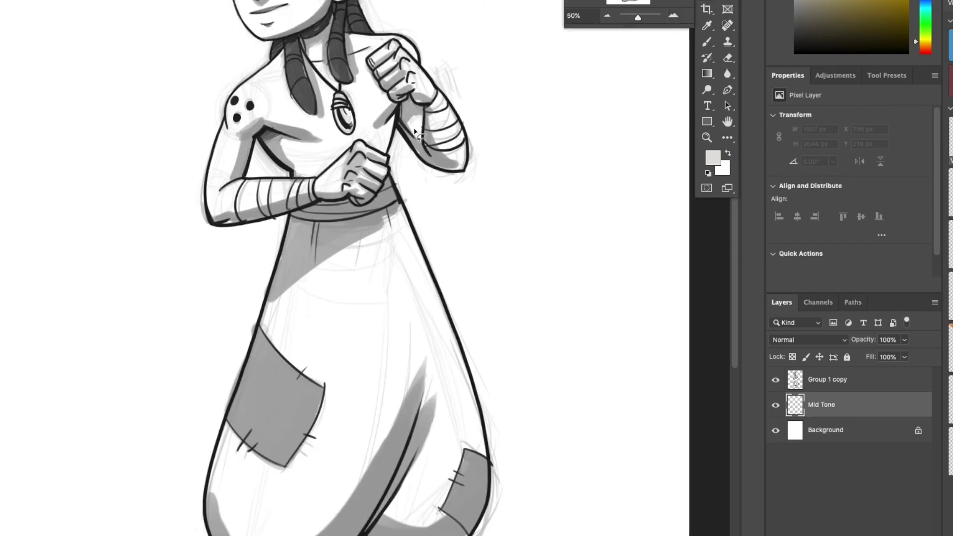
{"action": "left_click_drag", "start_coordinate": [368, 227], "coordinate": [430, 385]}
{"action": "left_click", "coordinate": [672, 16]}
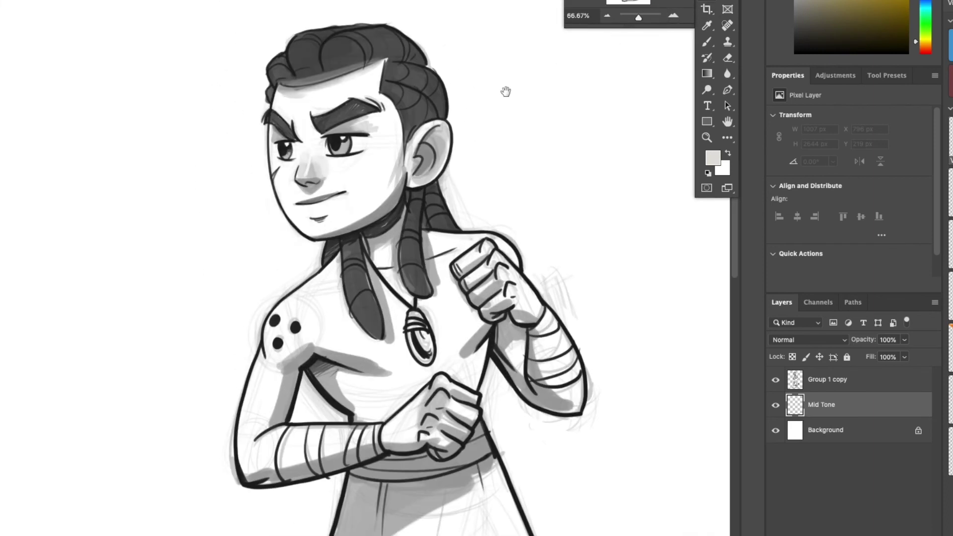
{"action": "left_click_drag", "start_coordinate": [450, 178], "coordinate": [459, 205]}
{"action": "mouse_move", "coordinate": [319, 52]}
{"action": "left_mouse_down"}
{"action": "mouse_move", "coordinate": [276, 138]}
{"action": "mouse_move", "coordinate": [308, 189]}
{"action": "mouse_move", "coordinate": [333, 283]}
{"action": "left_mouse_up"}
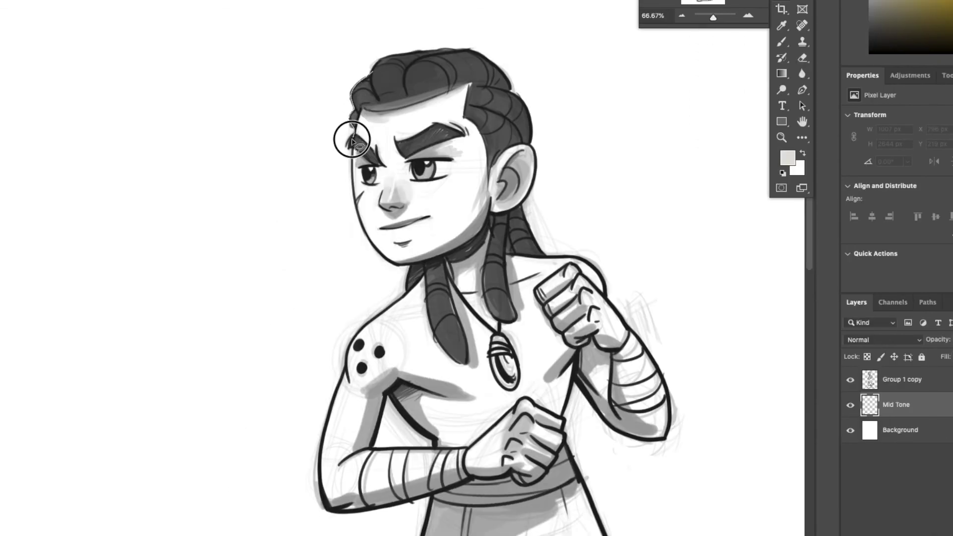
{"action": "mouse_move", "coordinate": [408, 283]}
{"action": "left_mouse_down"}
{"action": "mouse_move", "coordinate": [351, 351]}
{"action": "mouse_move", "coordinate": [323, 436]}
{"action": "mouse_move", "coordinate": [358, 334]}
{"action": "mouse_move", "coordinate": [472, 369]}
{"action": "mouse_move", "coordinate": [464, 347]}
{"action": "mouse_move", "coordinate": [502, 477]}
{"action": "mouse_move", "coordinate": [484, 510]}
{"action": "mouse_move", "coordinate": [511, 434]}
{"action": "mouse_move", "coordinate": [574, 442]}
{"action": "mouse_move", "coordinate": [592, 395]}
{"action": "mouse_move", "coordinate": [684, 272]}
{"action": "mouse_move", "coordinate": [445, 430]}
{"action": "mouse_move", "coordinate": [392, 358]}
{"action": "mouse_move", "coordinate": [354, 361]}
{"action": "mouse_move", "coordinate": [425, 492]}
{"action": "mouse_move", "coordinate": [517, 482]}
{"action": "mouse_move", "coordinate": [522, 449]}
{"action": "mouse_move", "coordinate": [439, 347]}
{"action": "mouse_move", "coordinate": [541, 244]}
{"action": "mouse_move", "coordinate": [484, 22]}
{"action": "mouse_move", "coordinate": [301, 6]}
{"action": "mouse_move", "coordinate": [410, 347]}
{"action": "mouse_move", "coordinate": [343, 484]}
{"action": "mouse_move", "coordinate": [271, 472]}
{"action": "mouse_move", "coordinate": [268, 325]}
{"action": "mouse_move", "coordinate": [286, 454]}
{"action": "mouse_move", "coordinate": [372, 489]}
{"action": "mouse_move", "coordinate": [421, 466]}
{"action": "mouse_move", "coordinate": [343, 399]}
{"action": "mouse_move", "coordinate": [322, 344]}
{"action": "left_mouse_up"}
{"action": "mouse_move", "coordinate": [348, 94]}
{"action": "left_mouse_down"}
{"action": "mouse_move", "coordinate": [334, 380]}
{"action": "mouse_move", "coordinate": [377, 535]}
{"action": "left_mouse_up"}
{"action": "mouse_move", "coordinate": [119, 40]}
{"action": "left_mouse_down"}
{"action": "mouse_move", "coordinate": [215, 37]}
{"action": "mouse_move", "coordinate": [343, 217]}
{"action": "mouse_move", "coordinate": [400, 387]}
{"action": "mouse_move", "coordinate": [307, 381]}
{"action": "mouse_move", "coordinate": [224, 457]}
{"action": "mouse_move", "coordinate": [153, 3]}
{"action": "mouse_move", "coordinate": [247, 18]}
{"action": "mouse_move", "coordinate": [289, 95]}
{"action": "mouse_move", "coordinate": [270, 156]}
{"action": "left_mouse_up"}
{"action": "key", "text": "alt+BackSpace"}
{"action": "left_click_drag", "start_coordinate": [140, 334], "coordinate": [160, 368]}
{"action": "left_click_drag", "start_coordinate": [448, 340], "coordinate": [455, 295]}
{"action": "left_click", "coordinate": [358, 1]}
{"action": "left_click", "coordinate": [368, 203]}
{"action": "left_click_drag", "start_coordinate": [480, 347], "coordinate": [521, 162]}
{"action": "key", "text": "super+minus"}
{"action": "key", "text": "super+minus"}
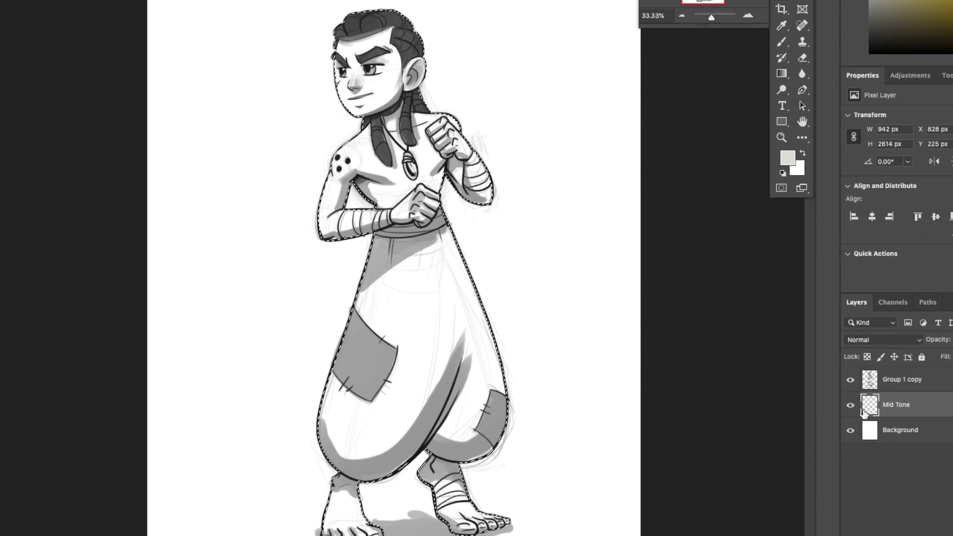
Set the foreground color to gray 7b7b7b and fill the character selection with it on the Mid Tone layer.
{"action": "left_click", "coordinate": [788, 158]}
{"action": "left_click_drag", "start_coordinate": [173, 208], "coordinate": [387, 193]}
{"action": "left_click", "coordinate": [339, 297]}
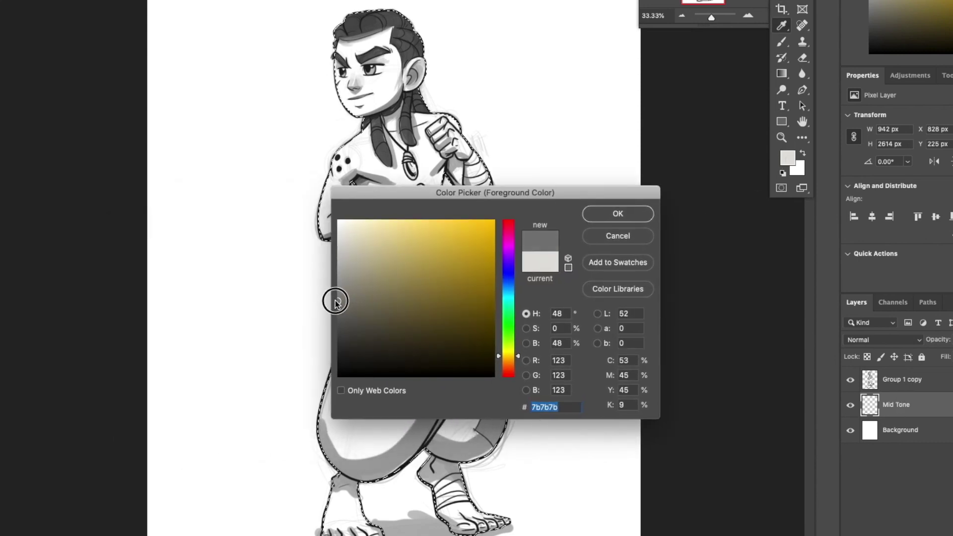
{"action": "left_click", "coordinate": [611, 213]}
{"action": "key", "text": "l"}
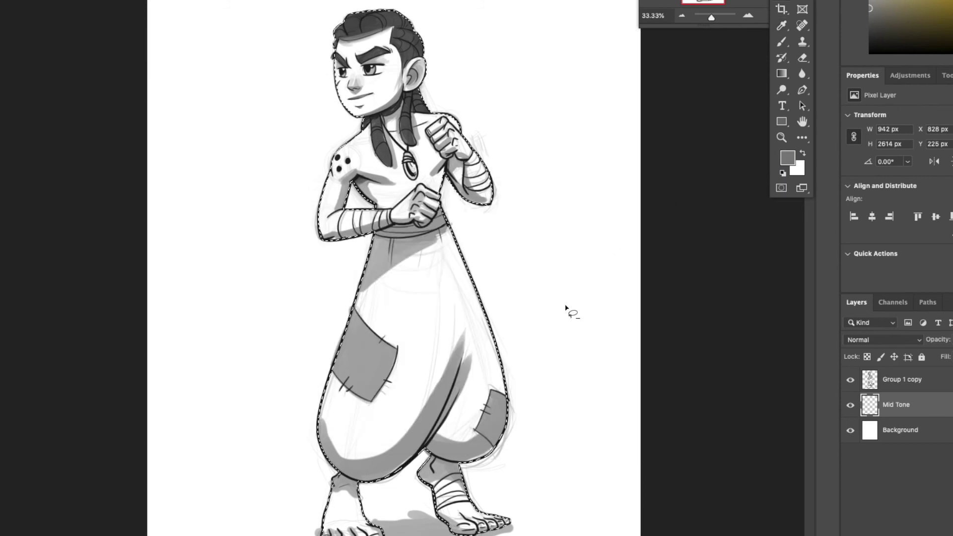
{"action": "key", "text": "alt+BackSpace"}
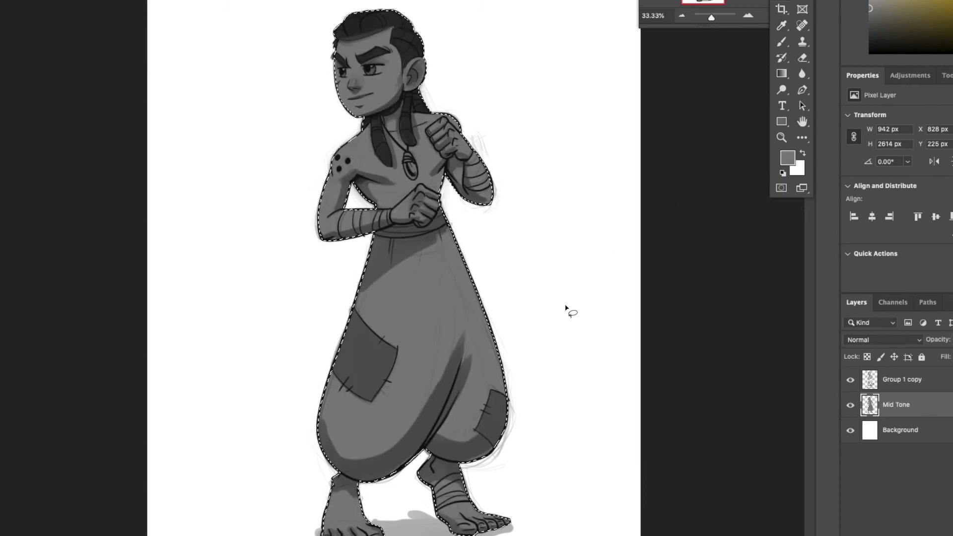
Hide the selection outline and add a layer named Darks above Mid Tone.
{"action": "key", "text": "super+h"}
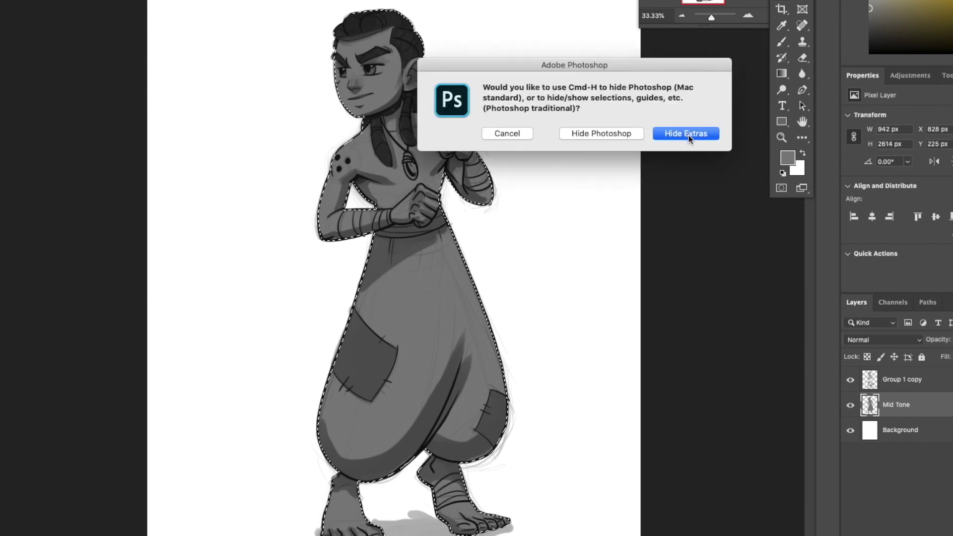
{"action": "left_click", "coordinate": [686, 133]}
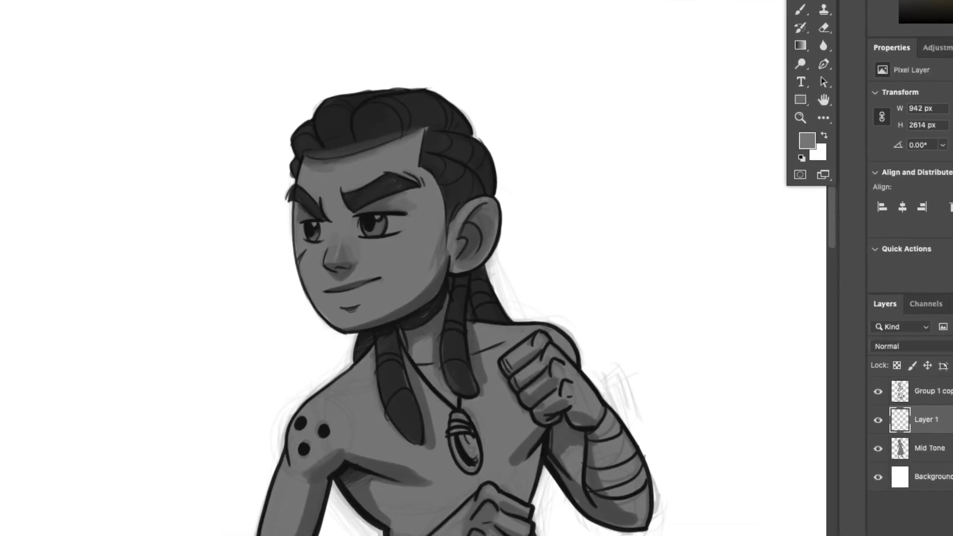
{"action": "double_click", "coordinate": [924, 419]}
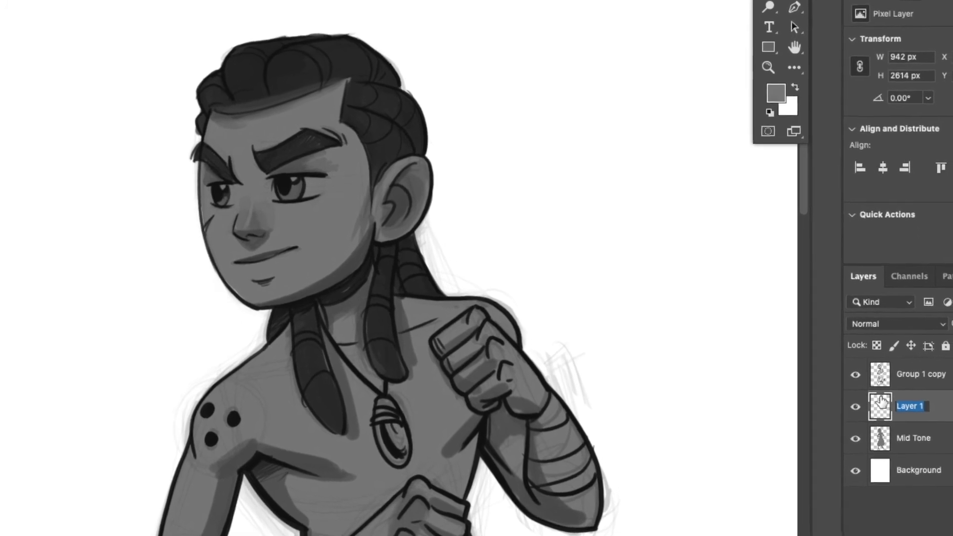
{"action": "type", "text": "Darks"}
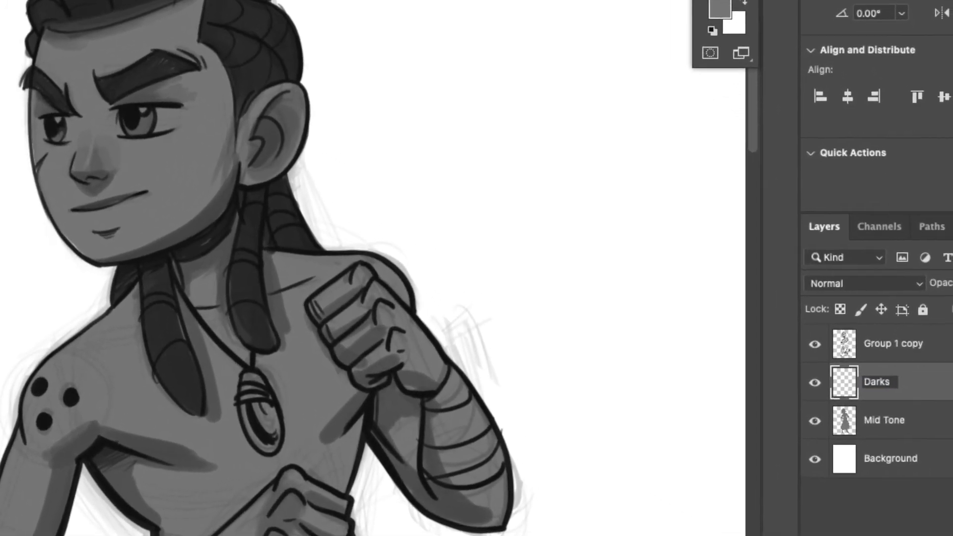
{"action": "key", "text": "Return"}
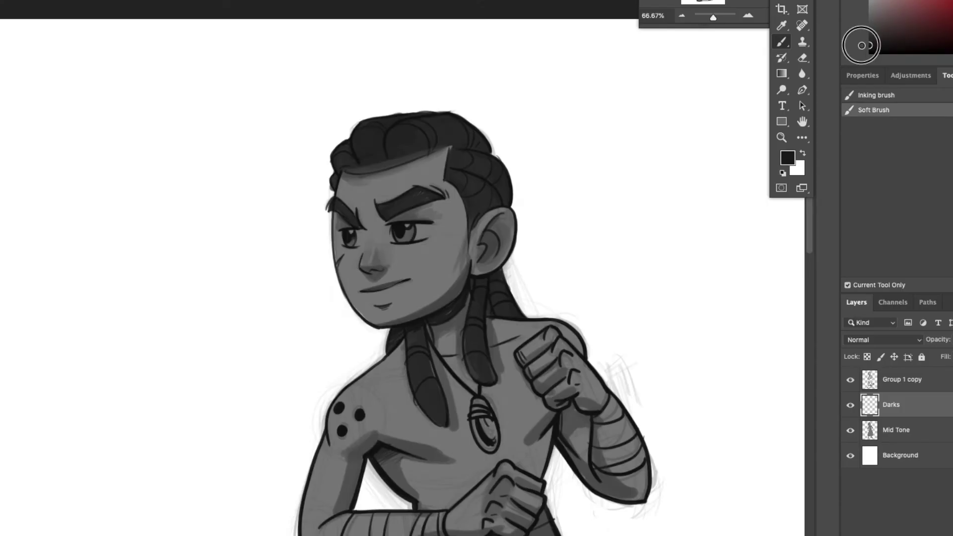
Shade the far eye socket below the eyebrow on the Darks layer using a smaller, near-black soft brush.
{"action": "key", "text": "super+plus"}
{"action": "key", "text": "bracketleft"}
{"action": "key", "text": "bracketleft"}
{"action": "key", "text": "bracketleft"}
{"action": "key", "text": "bracketleft"}
{"action": "key", "text": "bracketleft"}
{"action": "left_click_drag", "start_coordinate": [377, 305], "coordinate": [353, 307]}
{"action": "key", "text": "super+z"}
{"action": "mouse_move", "coordinate": [363, 270]}
{"action": "left_mouse_down"}
{"action": "mouse_move", "coordinate": [379, 279]}
{"action": "mouse_move", "coordinate": [363, 270]}
{"action": "left_mouse_up"}
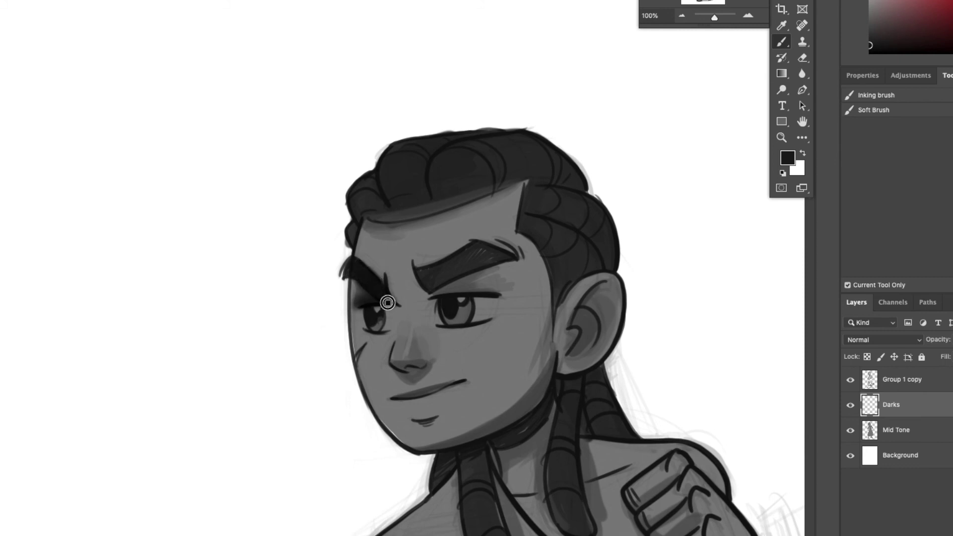
{"action": "key", "text": "super+Tab"}
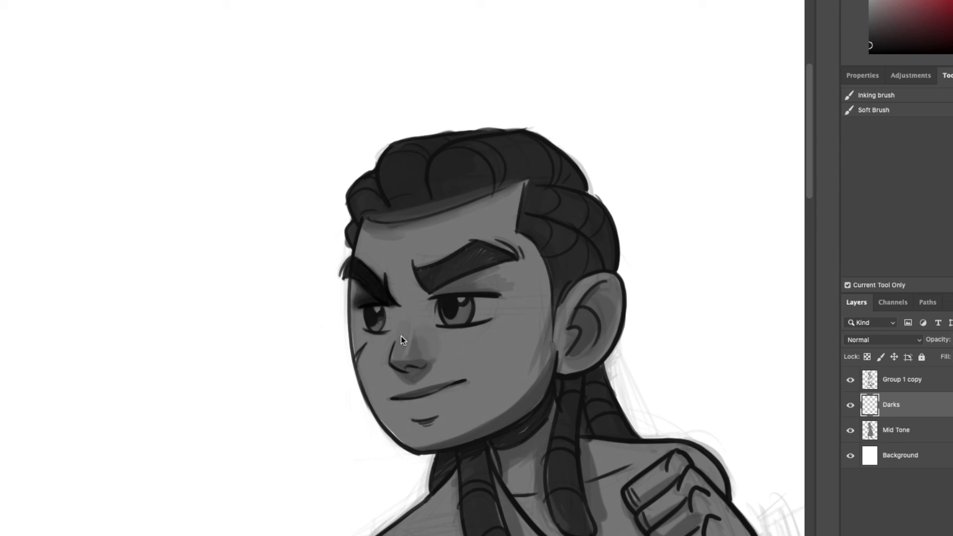
{"action": "left_click", "coordinate": [366, 311]}
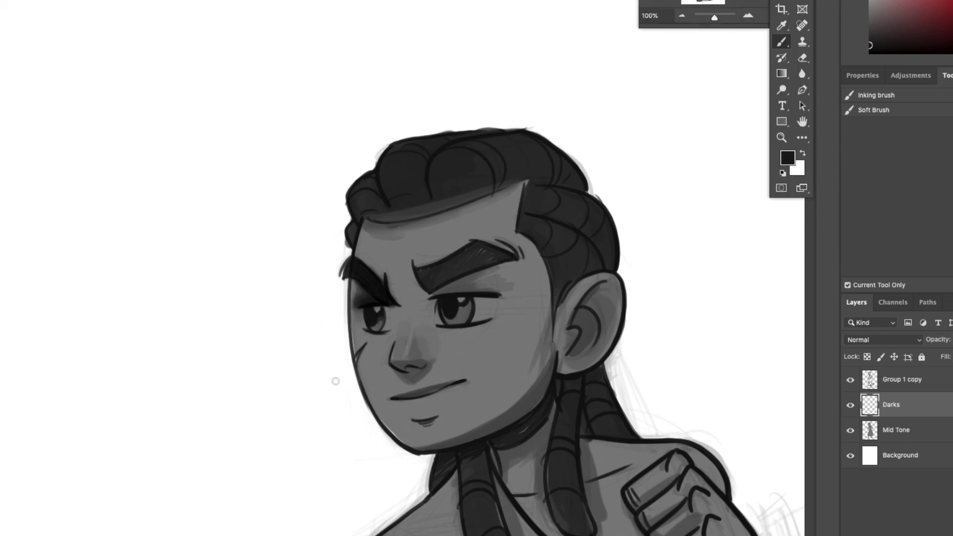
{"action": "left_click", "coordinate": [802, 57]}
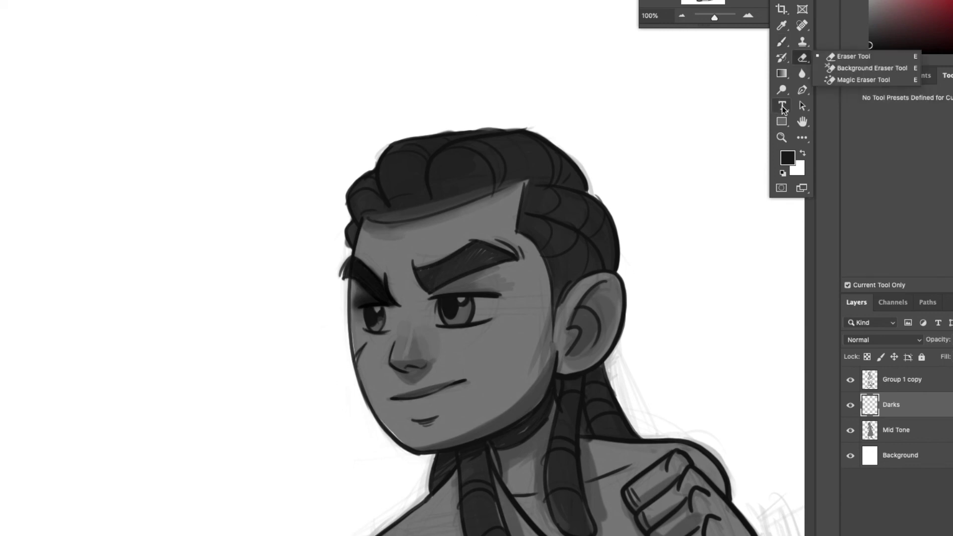
{"action": "left_click", "coordinate": [824, 45]}
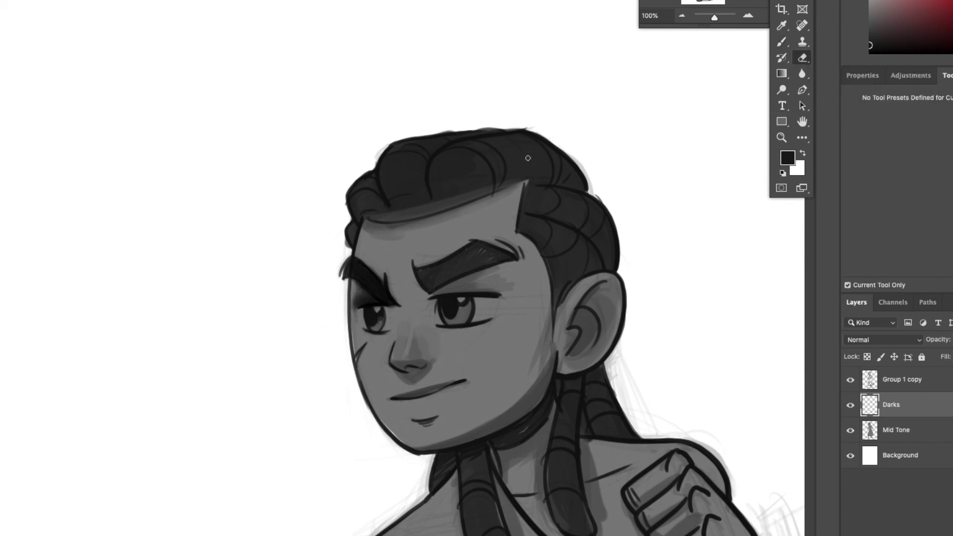
{"action": "key", "text": "b"}
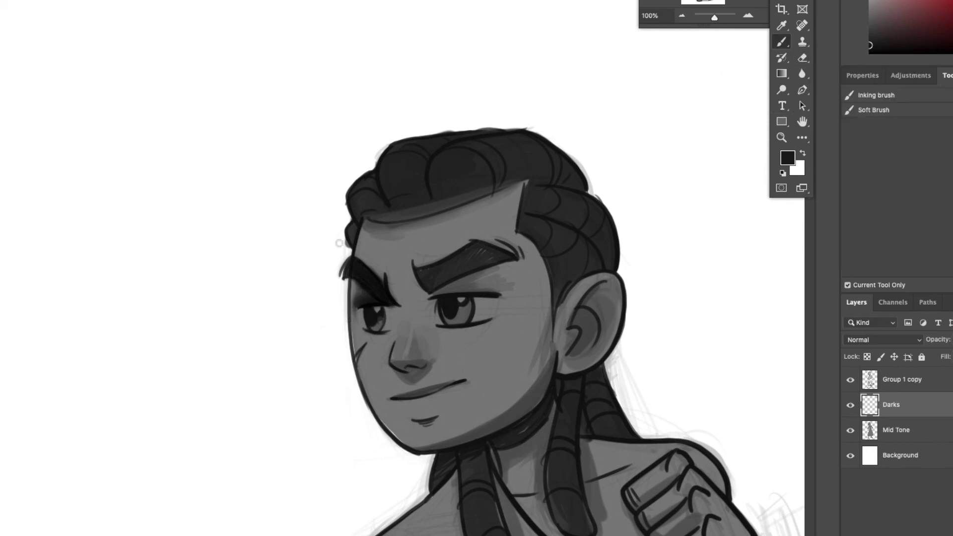
{"action": "key", "text": "super+Tab"}
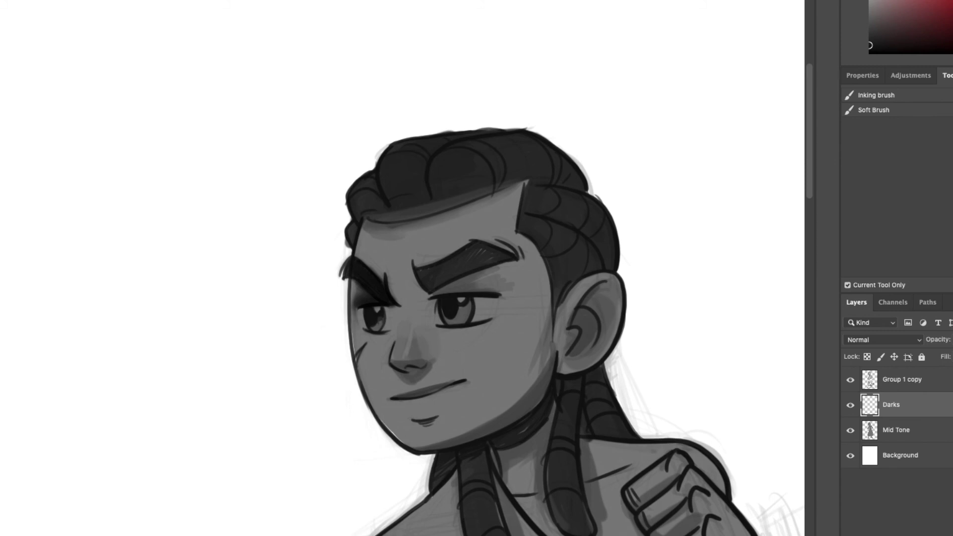
{"action": "key", "text": "Tab"}
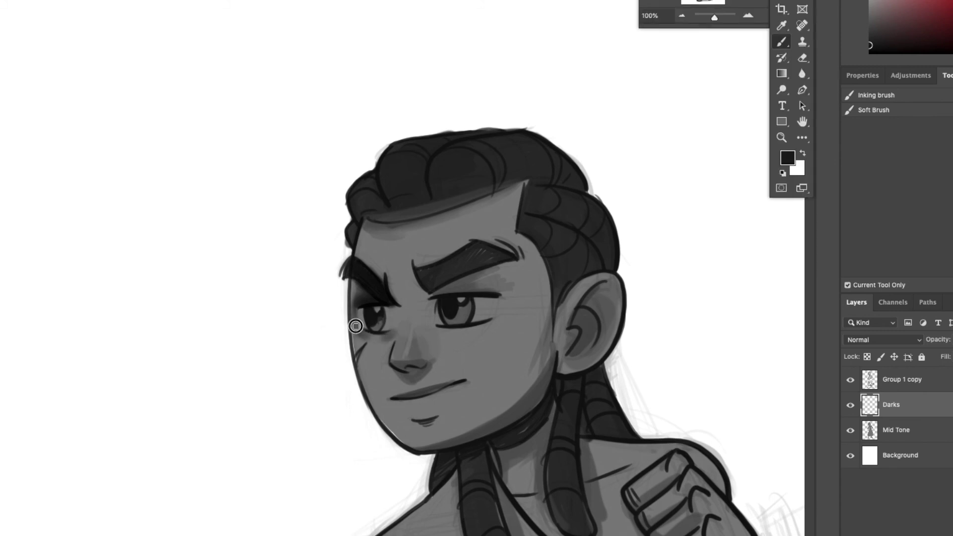
Paint soft shadows on the far cheek, along the nose and around the mouth and lower lip.
{"action": "left_click_drag", "start_coordinate": [397, 331], "coordinate": [373, 392]}
{"action": "mouse_move", "coordinate": [359, 352]}
{"action": "left_mouse_down"}
{"action": "mouse_move", "coordinate": [373, 384]}
{"action": "mouse_move", "coordinate": [387, 389]}
{"action": "mouse_move", "coordinate": [429, 368]}
{"action": "left_mouse_up"}
{"action": "mouse_move", "coordinate": [397, 398]}
{"action": "left_mouse_down"}
{"action": "mouse_move", "coordinate": [378, 394]}
{"action": "mouse_move", "coordinate": [390, 409]}
{"action": "mouse_move", "coordinate": [436, 391]}
{"action": "left_mouse_up"}
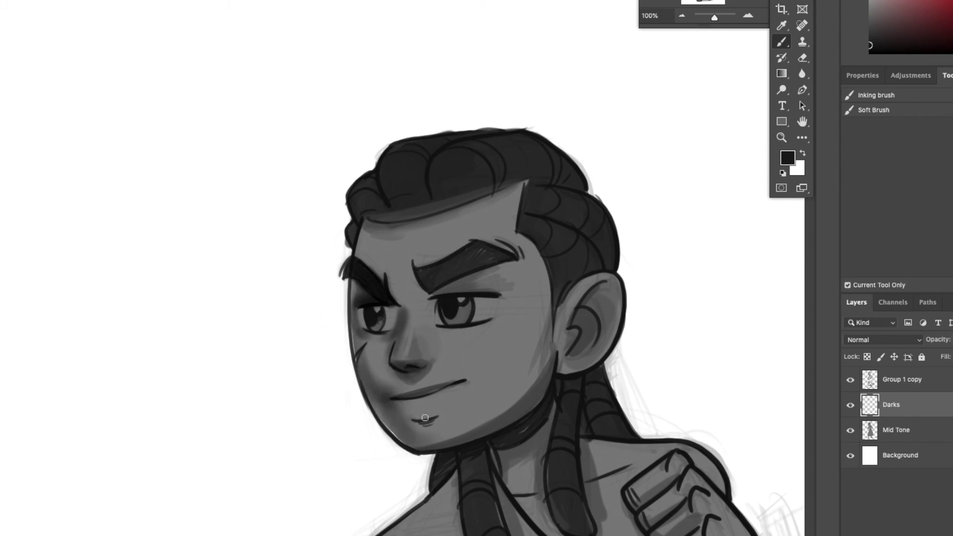
{"action": "mouse_move", "coordinate": [406, 419]}
{"action": "left_mouse_down"}
{"action": "mouse_move", "coordinate": [426, 420]}
{"action": "mouse_move", "coordinate": [447, 391]}
{"action": "left_mouse_up"}
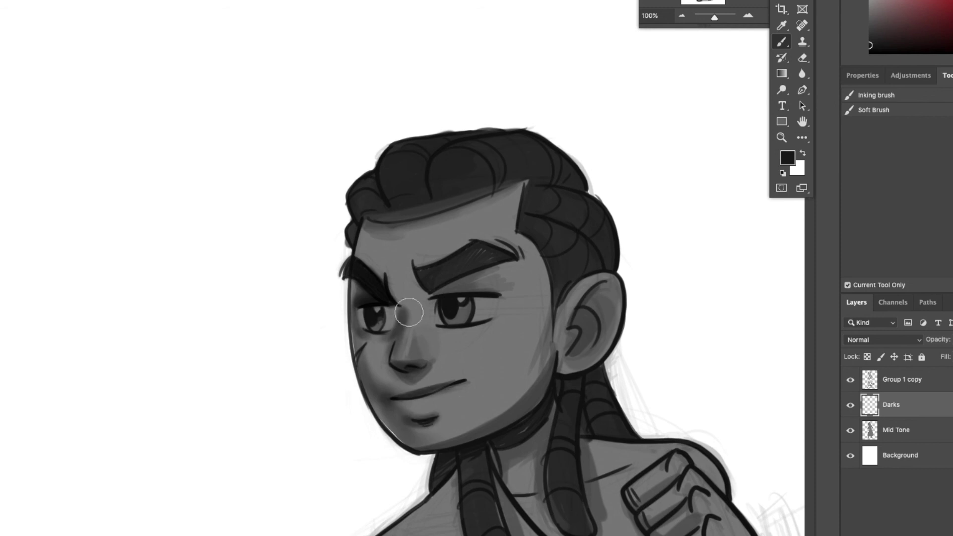
Shade the far side of the forehead and the near upper eyelid, and darken both irises.
{"action": "mouse_move", "coordinate": [369, 264]}
{"action": "left_mouse_down"}
{"action": "mouse_move", "coordinate": [390, 287]}
{"action": "mouse_move", "coordinate": [476, 291]}
{"action": "left_mouse_up"}
{"action": "key", "text": "super+Tab"}
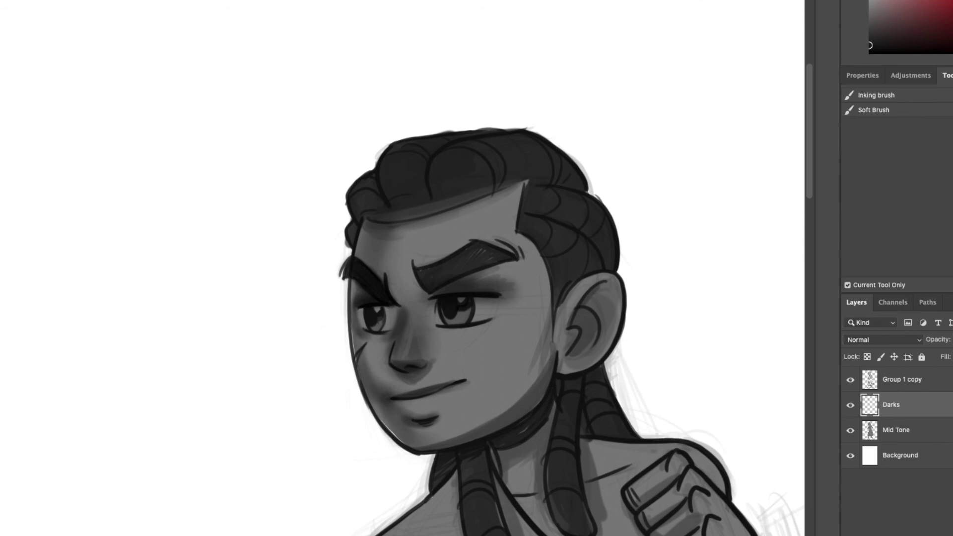
{"action": "left_click", "coordinate": [460, 303]}
{"action": "left_click_drag", "start_coordinate": [462, 310], "coordinate": [457, 313]}
{"action": "left_click_drag", "start_coordinate": [374, 316], "coordinate": [375, 327]}
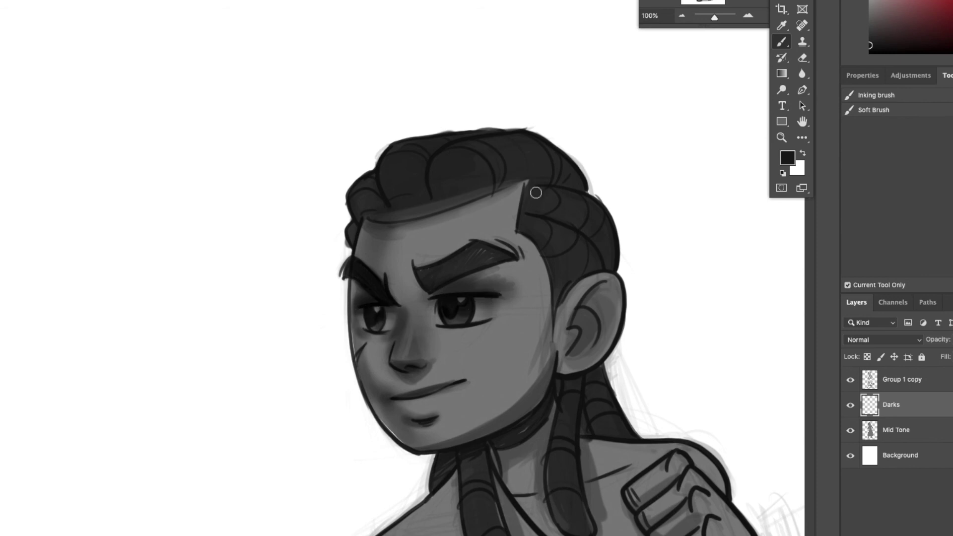
Darken the forehead beneath the hairline and deepen the shadows between the brows and around the near eye.
{"action": "left_click_drag", "start_coordinate": [371, 223], "coordinate": [522, 185]}
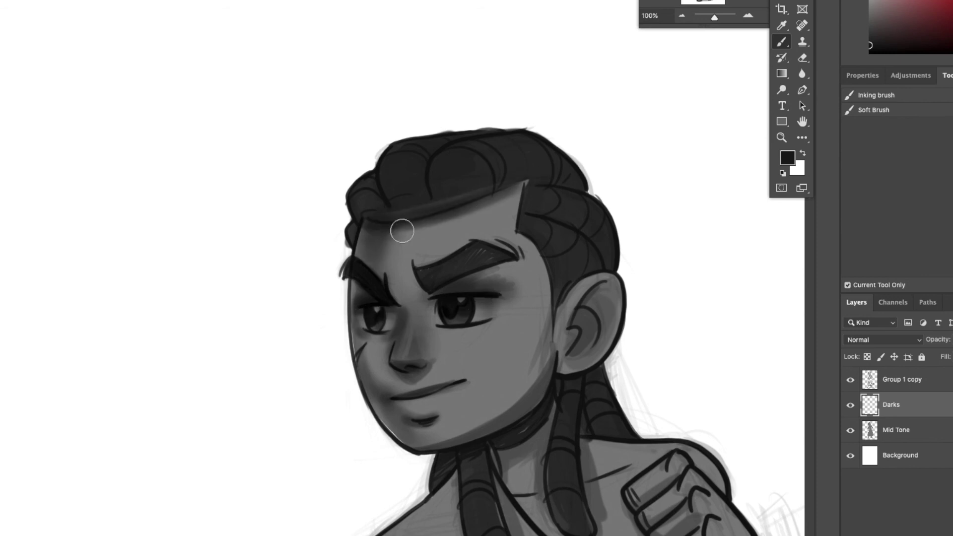
{"action": "left_click_drag", "start_coordinate": [418, 285], "coordinate": [419, 268]}
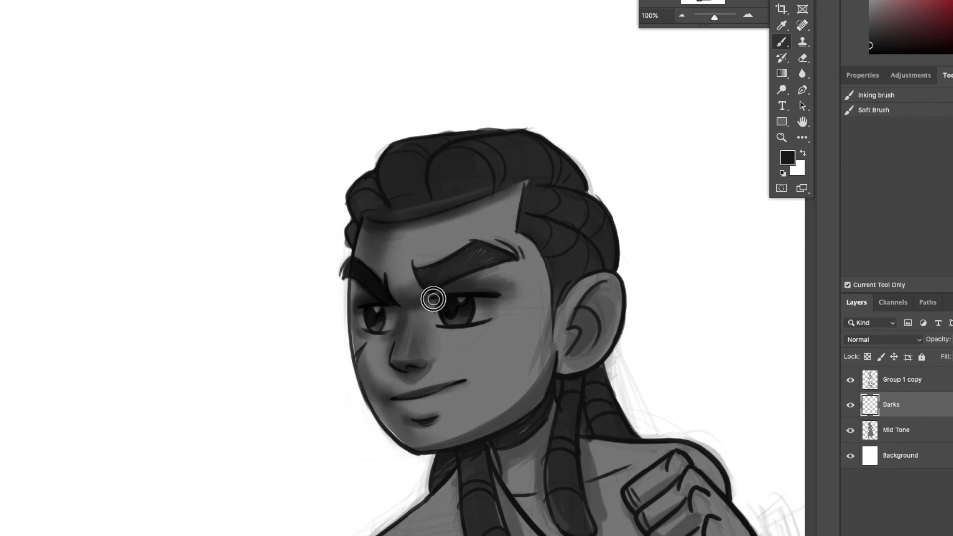
{"action": "left_click_drag", "start_coordinate": [428, 304], "coordinate": [466, 328]}
{"action": "key", "text": "bracketleft"}
{"action": "key", "text": "bracketleft"}
{"action": "key", "text": "bracketleft"}
{"action": "mouse_move", "coordinate": [406, 288]}
{"action": "left_mouse_down"}
{"action": "mouse_move", "coordinate": [454, 201]}
{"action": "mouse_move", "coordinate": [384, 279]}
{"action": "mouse_move", "coordinate": [366, 252]}
{"action": "left_mouse_up"}
{"action": "left_click_drag", "start_coordinate": [436, 265], "coordinate": [425, 273]}
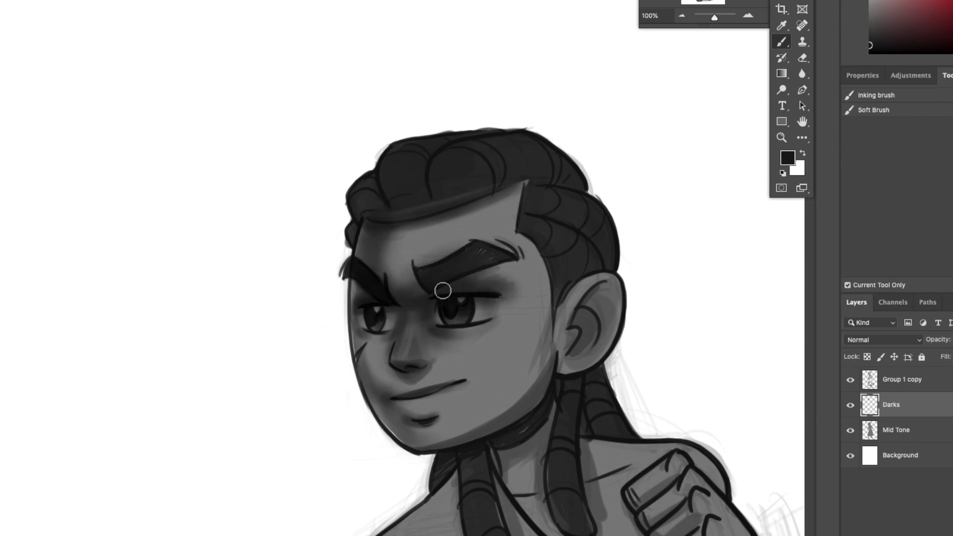
{"action": "mouse_move", "coordinate": [489, 288]}
{"action": "left_mouse_down"}
{"action": "mouse_move", "coordinate": [507, 246]}
{"action": "mouse_move", "coordinate": [511, 287]}
{"action": "left_mouse_up"}
Darken the hair at the near temple and shade the chin below the lower lip with a smaller soft brush.
{"action": "left_click_drag", "start_coordinate": [518, 184], "coordinate": [511, 233]}
{"action": "key", "text": "bracketleft"}
{"action": "key", "text": "bracketleft"}
{"action": "key", "text": "bracketleft"}
{"action": "key", "text": "bracketleft"}
{"action": "key", "text": "bracketleft"}
{"action": "key", "text": "bracketleft"}
{"action": "key", "text": "bracketleft"}
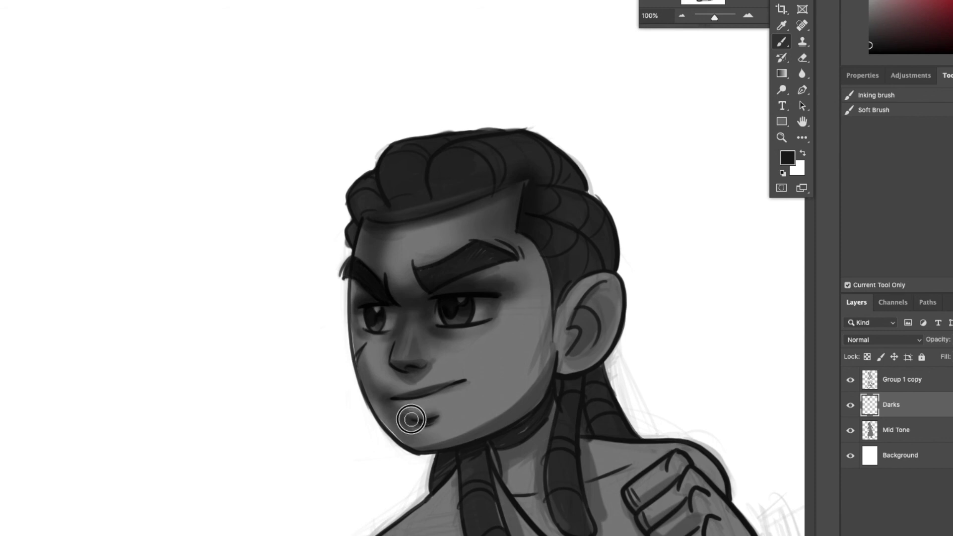
{"action": "mouse_move", "coordinate": [453, 404]}
{"action": "left_mouse_down"}
{"action": "mouse_move", "coordinate": [470, 375]}
{"action": "mouse_move", "coordinate": [407, 443]}
{"action": "mouse_move", "coordinate": [511, 403]}
{"action": "left_mouse_up"}
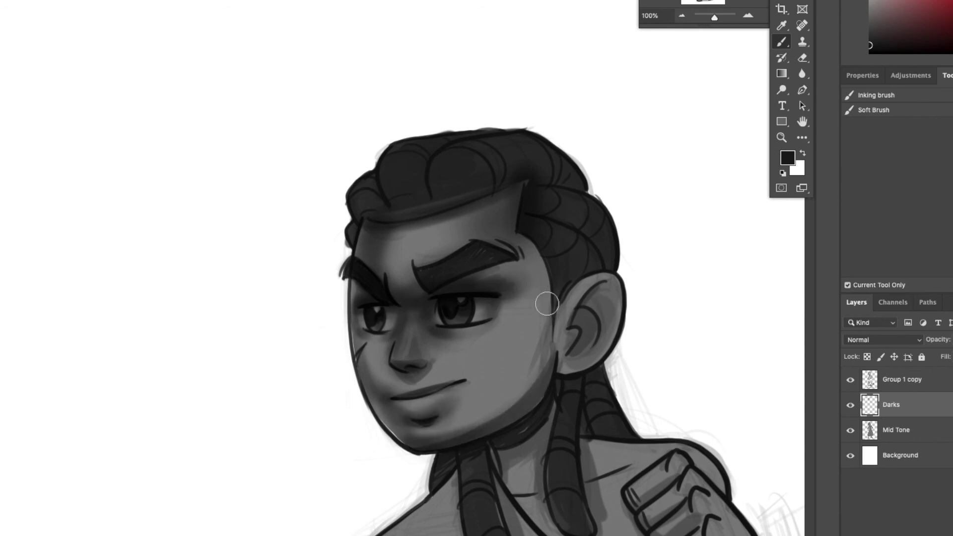
Shade the near side of the face along the cheek and jawline, sampling dark grays and blending beneath the chin.
{"action": "left_click_drag", "start_coordinate": [549, 301], "coordinate": [514, 397]}
{"action": "left_click_drag", "start_coordinate": [550, 343], "coordinate": [501, 428]}
{"action": "mouse_move", "coordinate": [552, 318]}
{"action": "left_mouse_down"}
{"action": "mouse_move", "coordinate": [483, 417]}
{"action": "mouse_move", "coordinate": [453, 432]}
{"action": "mouse_move", "coordinate": [499, 412]}
{"action": "left_mouse_up"}
{"action": "left_click", "coordinate": [472, 411], "text": "alt"}
{"action": "key", "text": "bracketleft"}
{"action": "left_click", "coordinate": [534, 397], "text": "alt"}
{"action": "mouse_move", "coordinate": [430, 433]}
{"action": "left_mouse_down"}
{"action": "mouse_move", "coordinate": [494, 399]}
{"action": "mouse_move", "coordinate": [501, 417]}
{"action": "left_mouse_up"}
Darken the inside of the near ear, the side braids and the front hair rolls.
{"action": "mouse_move", "coordinate": [571, 289]}
{"action": "left_mouse_down"}
{"action": "mouse_move", "coordinate": [580, 344]}
{"action": "mouse_move", "coordinate": [595, 298]}
{"action": "mouse_move", "coordinate": [558, 350]}
{"action": "mouse_move", "coordinate": [558, 360]}
{"action": "mouse_move", "coordinate": [577, 362]}
{"action": "mouse_move", "coordinate": [585, 306]}
{"action": "mouse_move", "coordinate": [606, 296]}
{"action": "mouse_move", "coordinate": [594, 306]}
{"action": "mouse_move", "coordinate": [586, 354]}
{"action": "mouse_move", "coordinate": [559, 311]}
{"action": "mouse_move", "coordinate": [551, 218]}
{"action": "mouse_move", "coordinate": [600, 245]}
{"action": "mouse_move", "coordinate": [549, 252]}
{"action": "mouse_move", "coordinate": [582, 193]}
{"action": "left_mouse_up"}
{"action": "scroll", "coordinate": [398, 283], "scroll_direction": "up", "scroll_amount": 3}
{"action": "mouse_move", "coordinate": [397, 283]}
{"action": "left_mouse_down"}
{"action": "mouse_move", "coordinate": [386, 275]}
{"action": "mouse_move", "coordinate": [419, 283]}
{"action": "mouse_move", "coordinate": [360, 296]}
{"action": "mouse_move", "coordinate": [377, 282]}
{"action": "left_mouse_up"}
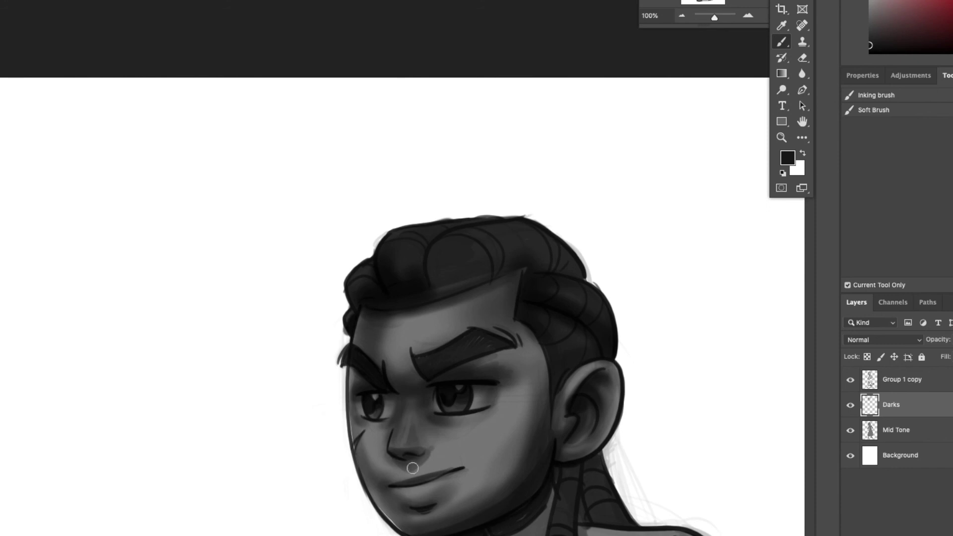
Deepen the shading below the nose, then build up the near cheek, temple and upper eyelid with a larger soft brush.
{"action": "mouse_move", "coordinate": [398, 461]}
{"action": "left_mouse_down"}
{"action": "mouse_move", "coordinate": [445, 453]}
{"action": "mouse_move", "coordinate": [466, 477]}
{"action": "left_mouse_up"}
{"action": "key", "text": "bracketright"}
{"action": "key", "text": "bracketright"}
{"action": "key", "text": "bracketright"}
{"action": "mouse_move", "coordinate": [454, 421]}
{"action": "left_mouse_down"}
{"action": "mouse_move", "coordinate": [507, 405]}
{"action": "mouse_move", "coordinate": [486, 483]}
{"action": "left_mouse_up"}
{"action": "left_click_drag", "start_coordinate": [522, 402], "coordinate": [486, 484]}
{"action": "left_click_drag", "start_coordinate": [557, 322], "coordinate": [500, 320]}
{"action": "left_click_drag", "start_coordinate": [464, 451], "coordinate": [458, 479]}
{"action": "left_click_drag", "start_coordinate": [484, 343], "coordinate": [488, 427]}
{"action": "mouse_move", "coordinate": [497, 345]}
{"action": "left_mouse_down"}
{"action": "mouse_move", "coordinate": [483, 307]}
{"action": "mouse_move", "coordinate": [470, 361]}
{"action": "left_mouse_up"}
Darken the hair rolls above the forehead and along the hairline with a smaller brush.
{"action": "key", "text": "bracketleft"}
{"action": "key", "text": "bracketleft"}
{"action": "key", "text": "bracketleft"}
{"action": "left_click_drag", "start_coordinate": [344, 297], "coordinate": [461, 271]}
{"action": "mouse_move", "coordinate": [417, 244]}
{"action": "left_mouse_down"}
{"action": "mouse_move", "coordinate": [404, 237]}
{"action": "mouse_move", "coordinate": [352, 249]}
{"action": "left_mouse_up"}
{"action": "left_click_drag", "start_coordinate": [471, 314], "coordinate": [448, 262]}
{"action": "scroll", "coordinate": [447, 263], "scroll_direction": "down", "scroll_amount": 1}
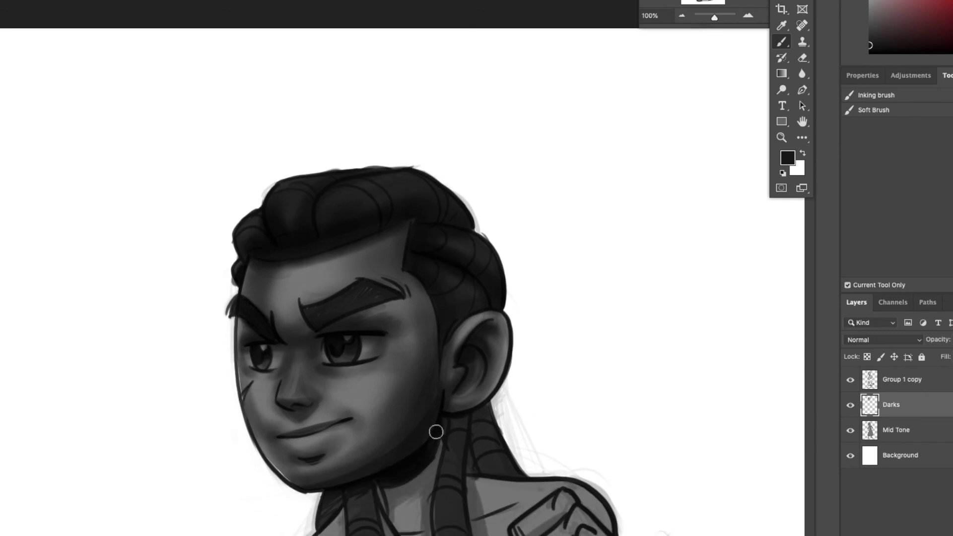
Shade the neck and hanging braids, and paint their cast shadows on the chest and around the pendant.
{"action": "scroll", "coordinate": [442, 387], "scroll_direction": "down", "scroll_amount": 3}
{"action": "scroll", "coordinate": [442, 387], "scroll_direction": "right", "scroll_amount": 1}
{"action": "mouse_move", "coordinate": [464, 342]}
{"action": "left_mouse_down"}
{"action": "mouse_move", "coordinate": [479, 369]}
{"action": "mouse_move", "coordinate": [469, 404]}
{"action": "mouse_move", "coordinate": [438, 434]}
{"action": "mouse_move", "coordinate": [429, 504]}
{"action": "mouse_move", "coordinate": [456, 489]}
{"action": "left_mouse_up"}
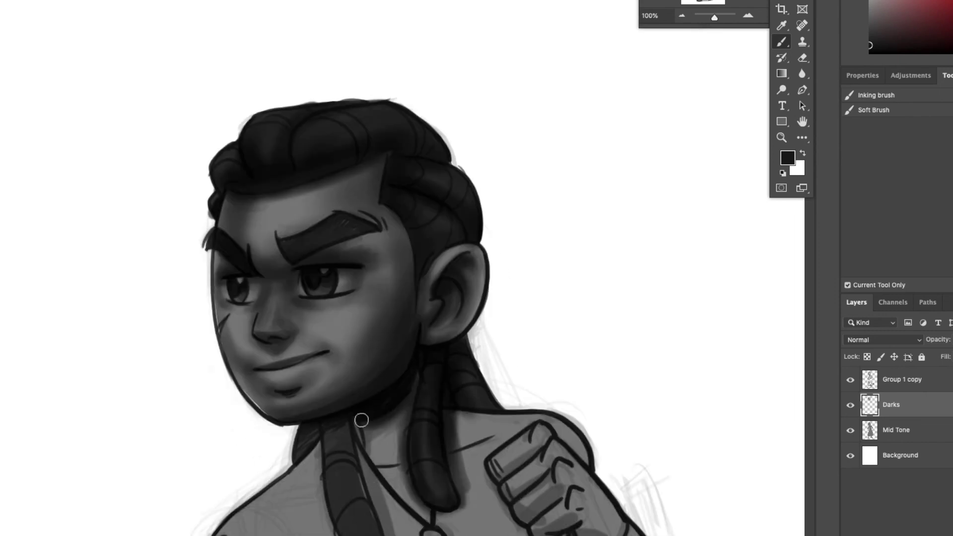
{"action": "scroll", "coordinate": [366, 430], "scroll_direction": "down", "scroll_amount": 3}
{"action": "scroll", "coordinate": [365, 430], "scroll_direction": "left", "scroll_amount": 1}
{"action": "mouse_move", "coordinate": [388, 362]}
{"action": "left_mouse_down"}
{"action": "mouse_move", "coordinate": [421, 499]}
{"action": "mouse_move", "coordinate": [429, 476]}
{"action": "mouse_move", "coordinate": [360, 389]}
{"action": "mouse_move", "coordinate": [370, 449]}
{"action": "left_mouse_up"}
{"action": "key", "text": "["}
{"action": "key", "text": "["}
{"action": "mouse_move", "coordinate": [419, 393]}
{"action": "left_mouse_down"}
{"action": "mouse_move", "coordinate": [453, 362]}
{"action": "mouse_move", "coordinate": [491, 516]}
{"action": "mouse_move", "coordinate": [495, 467]}
{"action": "left_mouse_up"}
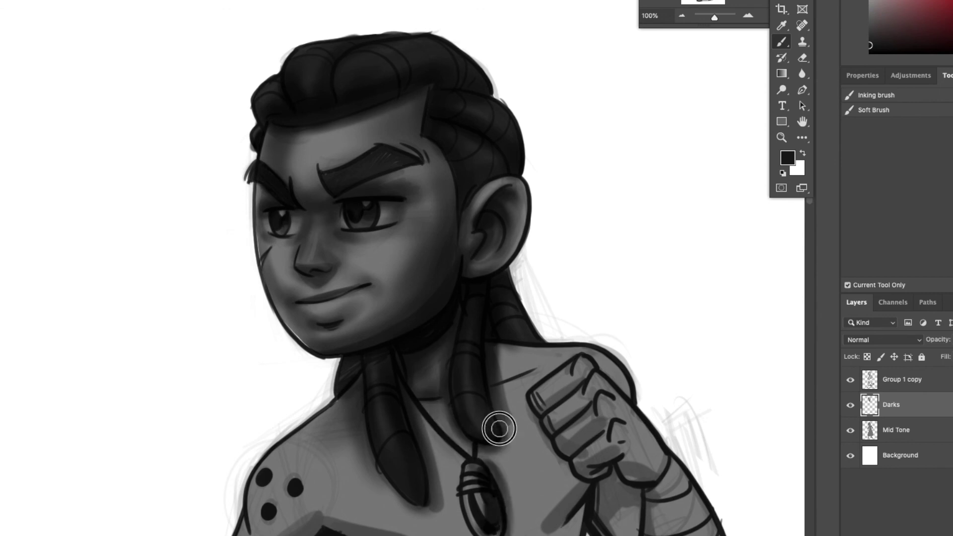
{"action": "mouse_move", "coordinate": [513, 270]}
{"action": "left_mouse_down"}
{"action": "mouse_move", "coordinate": [483, 372]}
{"action": "mouse_move", "coordinate": [501, 421]}
{"action": "left_mouse_up"}
{"action": "left_click_drag", "start_coordinate": [422, 403], "coordinate": [432, 383]}
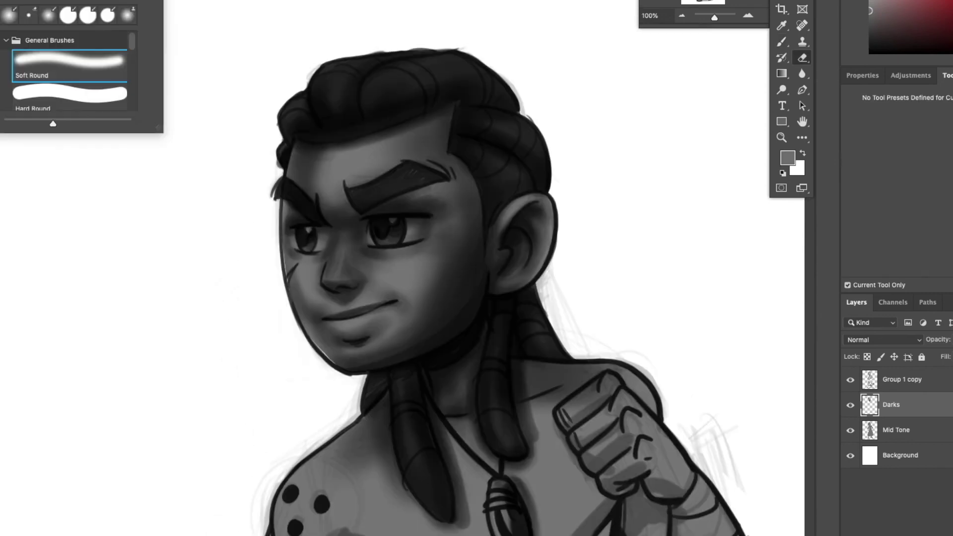
Set up a Soft Round eraser with adjusted brush dynamics and soften the shadow on the far forehead.
{"action": "key", "text": "Return"}
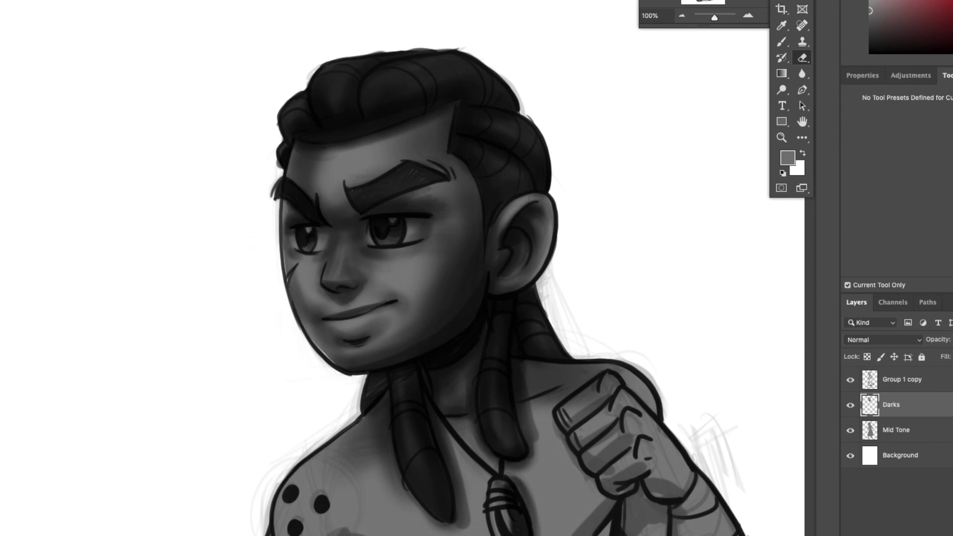
{"action": "key", "text": "F5"}
{"action": "left_click_drag", "start_coordinate": [687, 58], "coordinate": [723, 52]}
{"action": "left_click_drag", "start_coordinate": [694, 162], "coordinate": [686, 163]}
{"action": "left_click", "coordinate": [601, 62]}
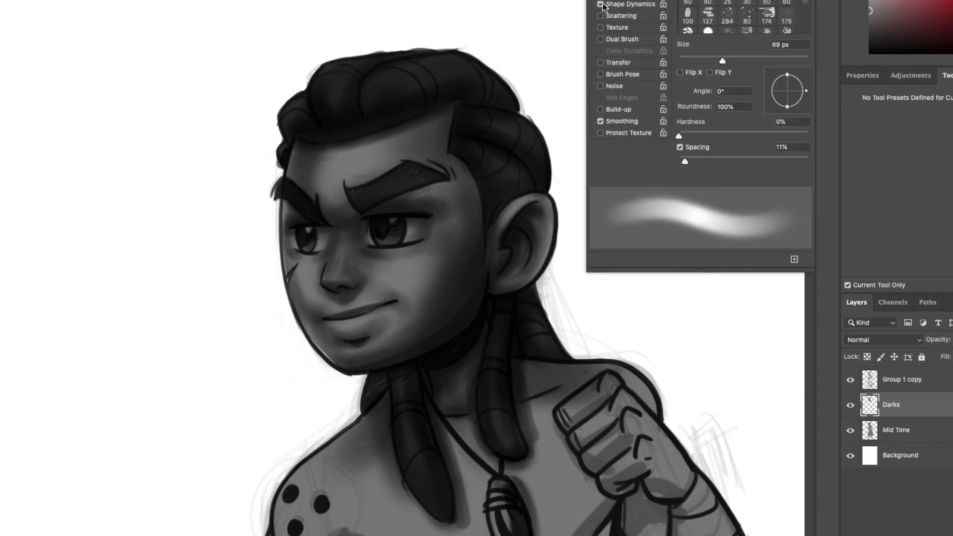
{"action": "key", "text": "F5"}
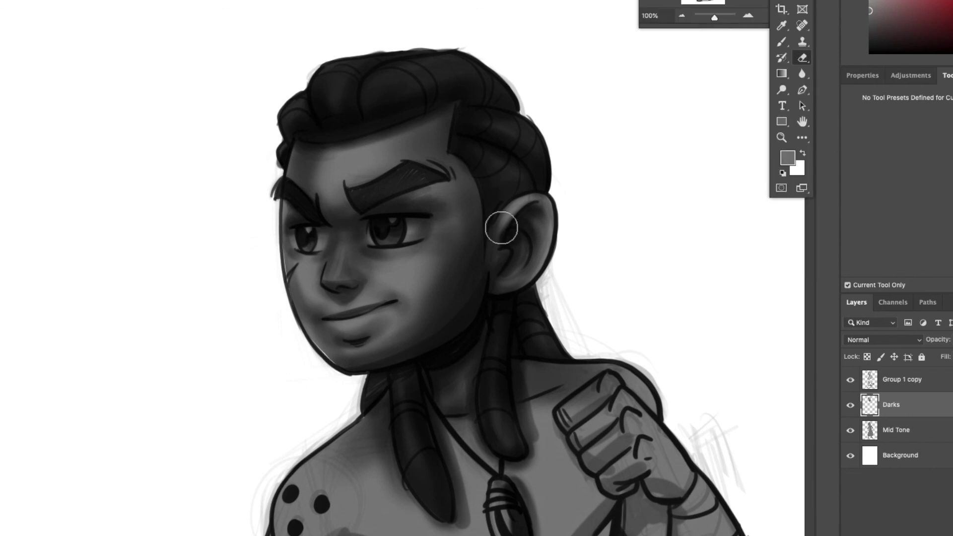
{"action": "left_click_drag", "start_coordinate": [316, 167], "coordinate": [337, 165]}
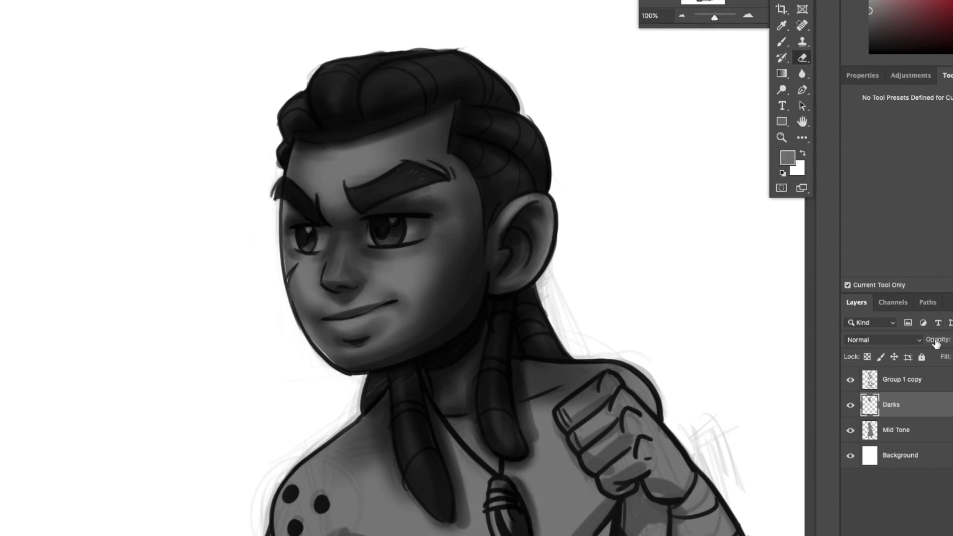
Add a new layer above the shading and name it Lights.
{"action": "key", "text": "alt+shift+super+n"}
{"action": "double_click", "coordinate": [919, 419]}
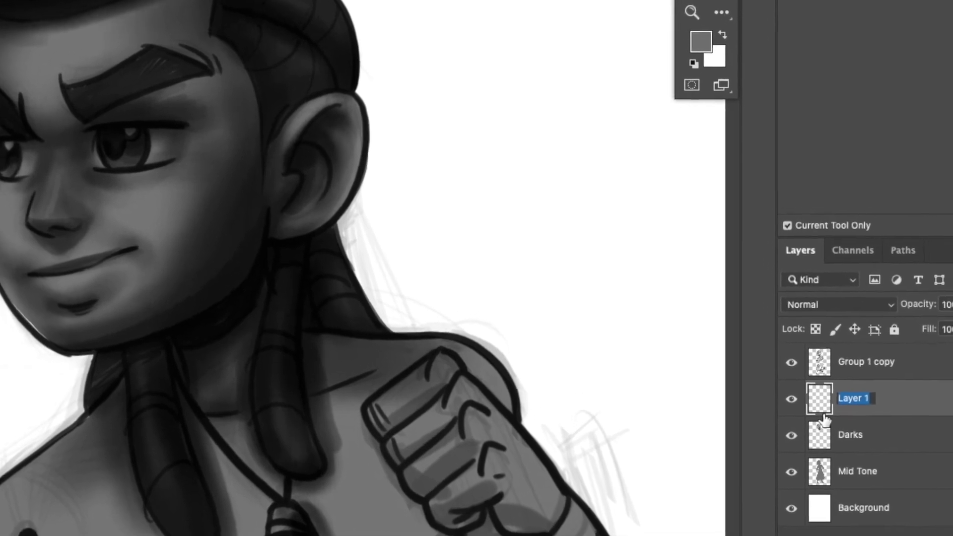
{"action": "type", "text": "Lights"}
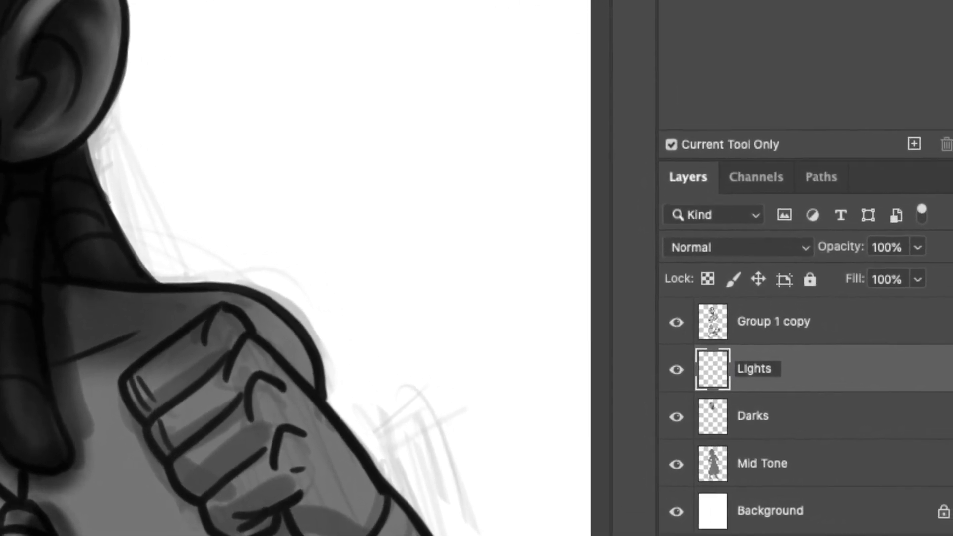
{"action": "key", "text": "Return"}
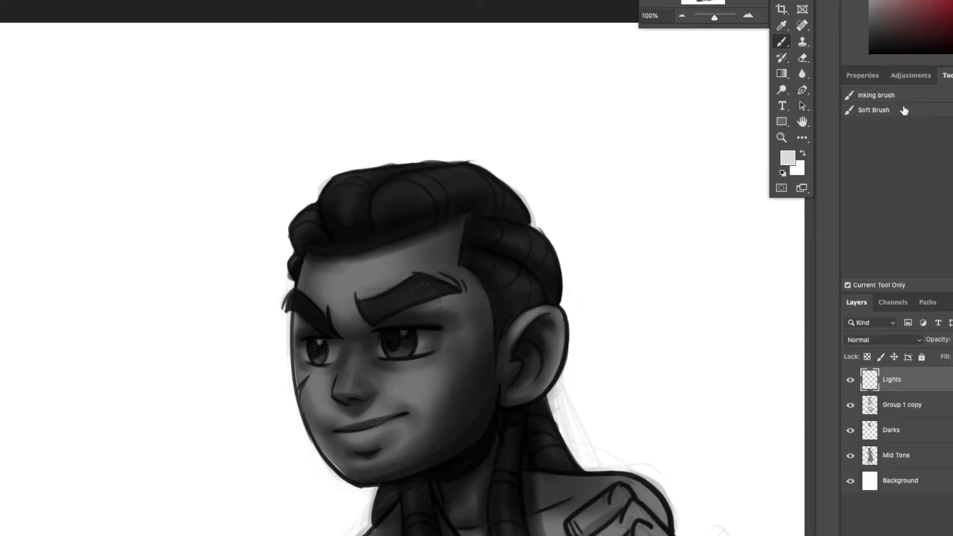
Choose a light gray and paint soft highlights on the far forehead and the edges of the front hair rolls.
{"action": "left_click", "coordinate": [786, 158]}
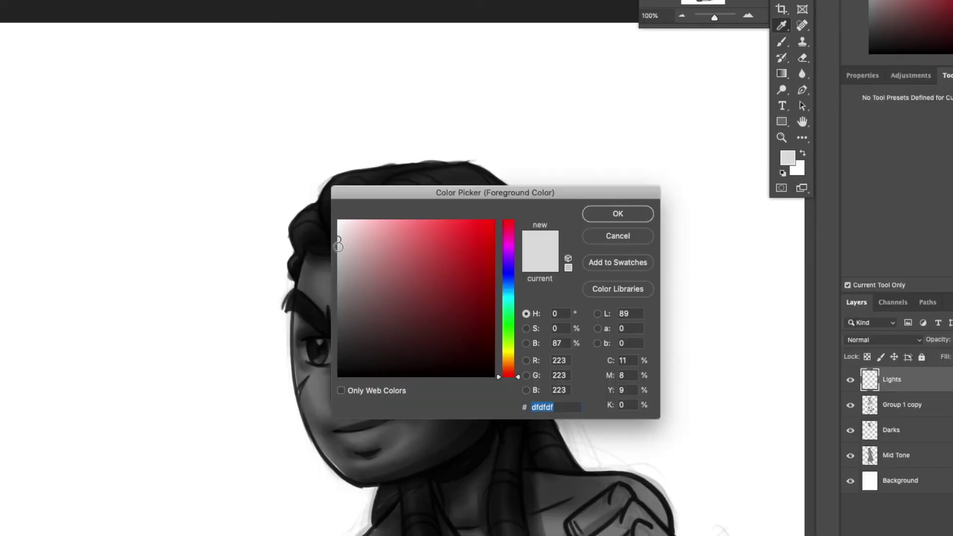
{"action": "left_click", "coordinate": [598, 219]}
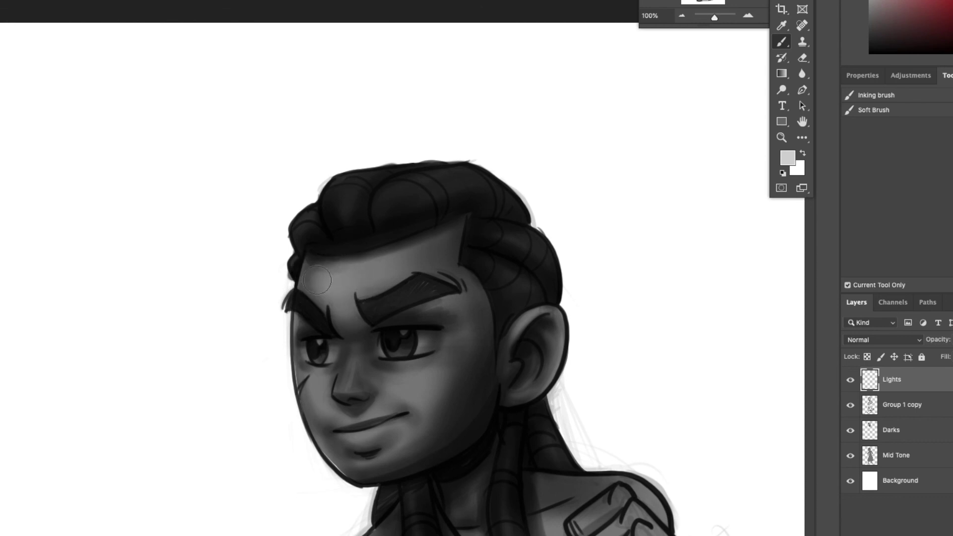
{"action": "left_click_drag", "start_coordinate": [313, 281], "coordinate": [383, 270]}
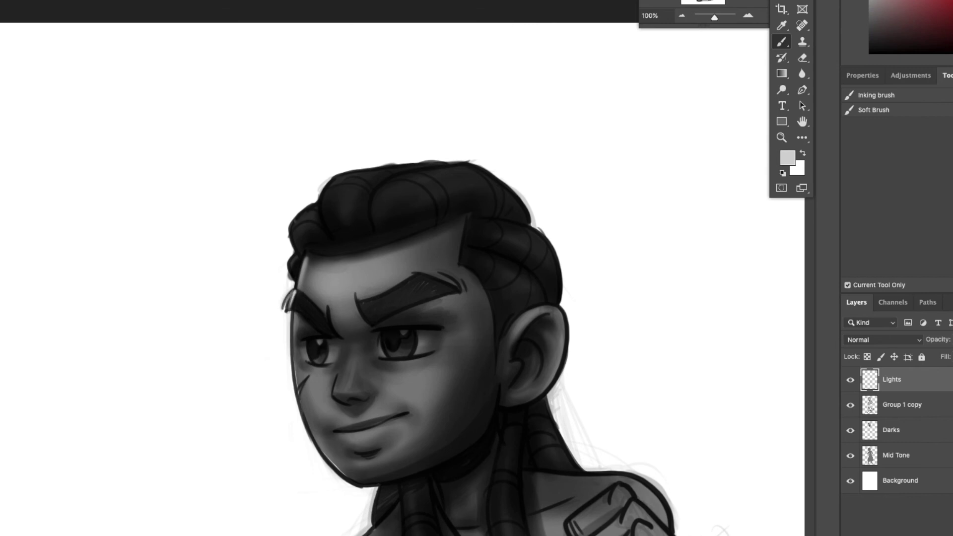
{"action": "mouse_move", "coordinate": [292, 259]}
{"action": "left_mouse_down"}
{"action": "mouse_move", "coordinate": [321, 225]}
{"action": "mouse_move", "coordinate": [323, 194]}
{"action": "left_mouse_up"}
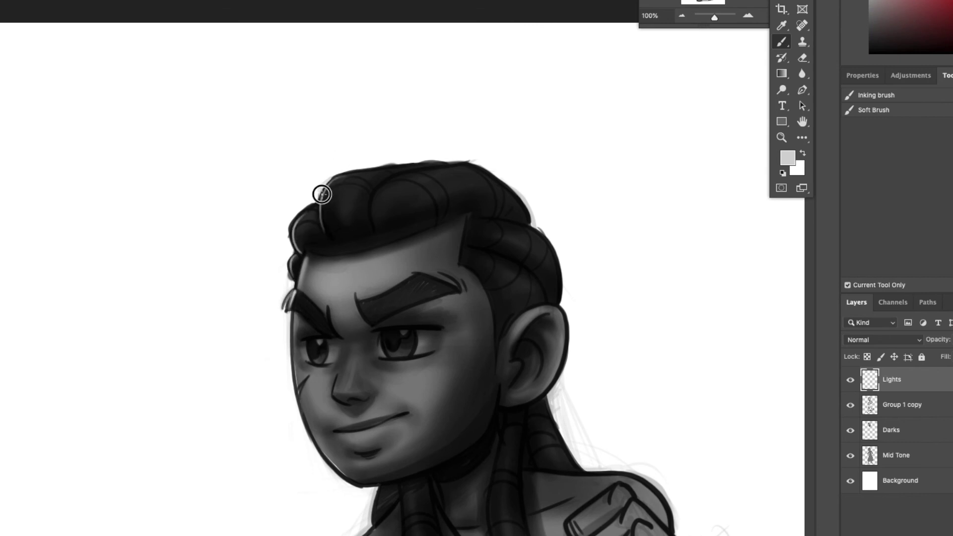
{"action": "left_click_drag", "start_coordinate": [373, 226], "coordinate": [400, 177]}
{"action": "scroll", "coordinate": [320, 312], "scroll_direction": "down", "scroll_amount": 1}
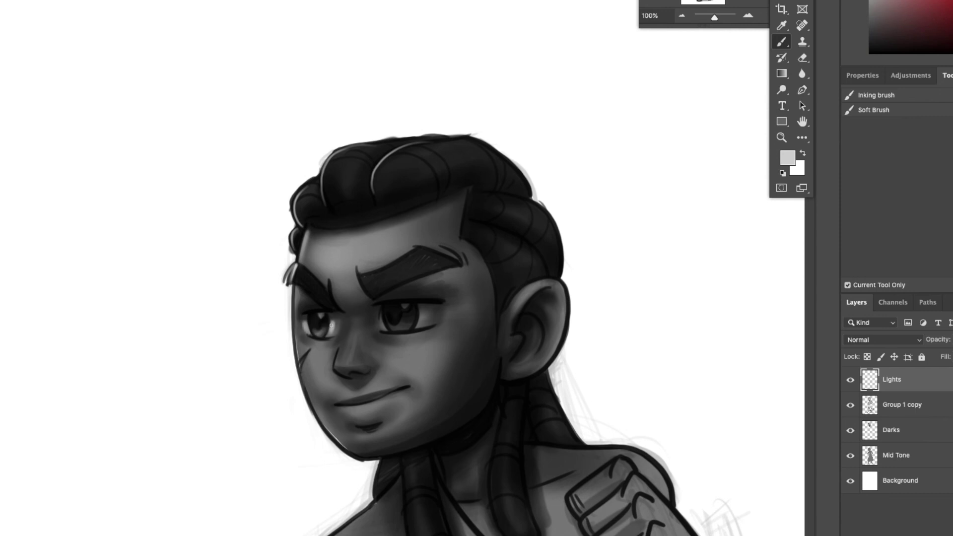
Add highlights to the far eye, nose tip and far cheek, and rim light along the jawline.
{"action": "left_click_drag", "start_coordinate": [335, 327], "coordinate": [332, 332]}
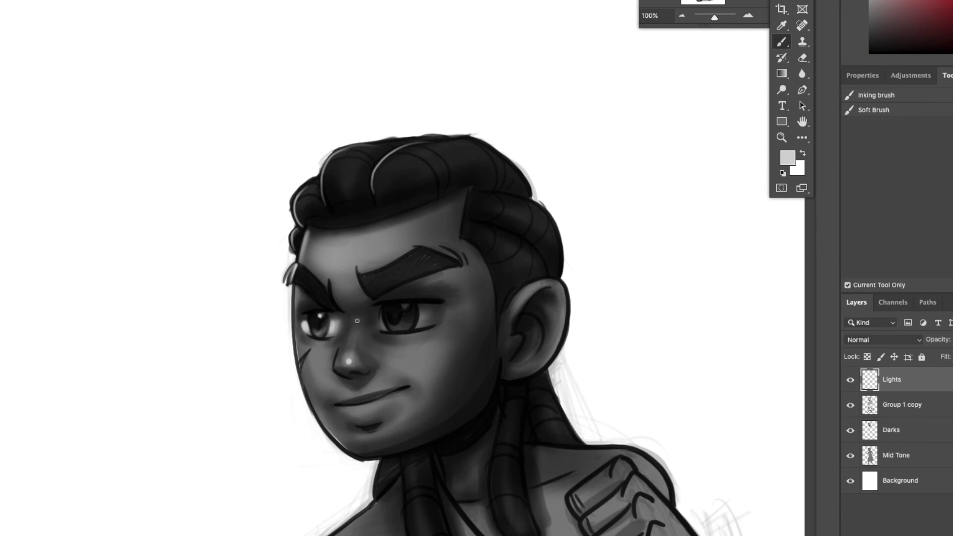
{"action": "left_click_drag", "start_coordinate": [313, 362], "coordinate": [335, 380]}
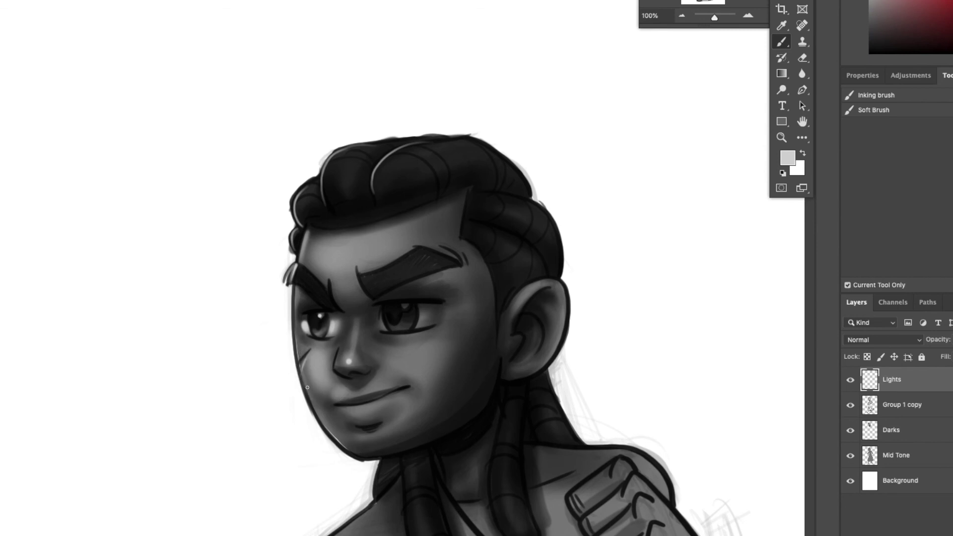
{"action": "left_click_drag", "start_coordinate": [348, 451], "coordinate": [364, 455]}
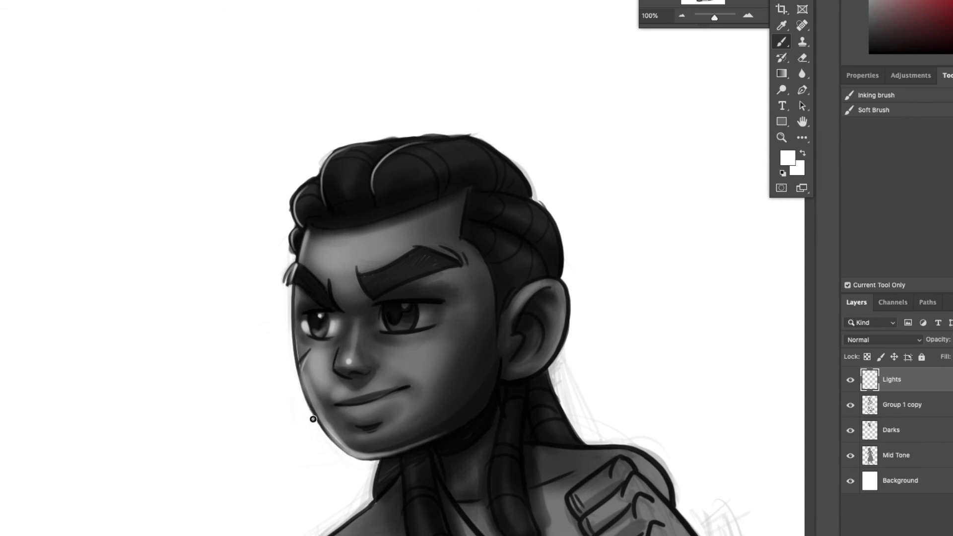
{"action": "left_click_drag", "start_coordinate": [487, 439], "coordinate": [468, 472]}
Reset the brush color to light gray and highlight the lower lip, both irises and the whites of the eyes.
{"action": "left_click", "coordinate": [788, 158]}
{"action": "left_click", "coordinate": [338, 246]}
{"action": "left_click", "coordinate": [617, 214]}
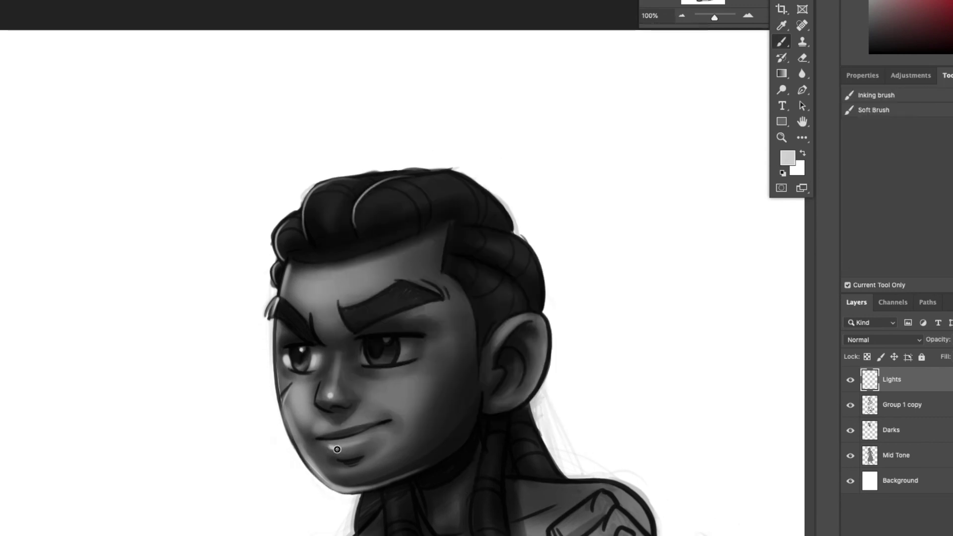
{"action": "scroll", "coordinate": [367, 440], "scroll_direction": "up", "scroll_amount": 2}
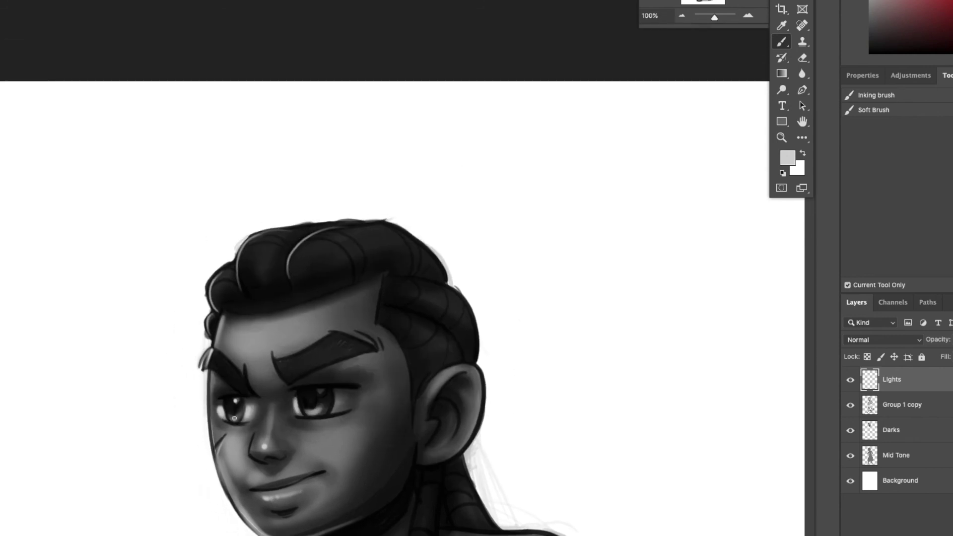
{"action": "scroll", "coordinate": [319, 393], "scroll_direction": "down", "scroll_amount": 2}
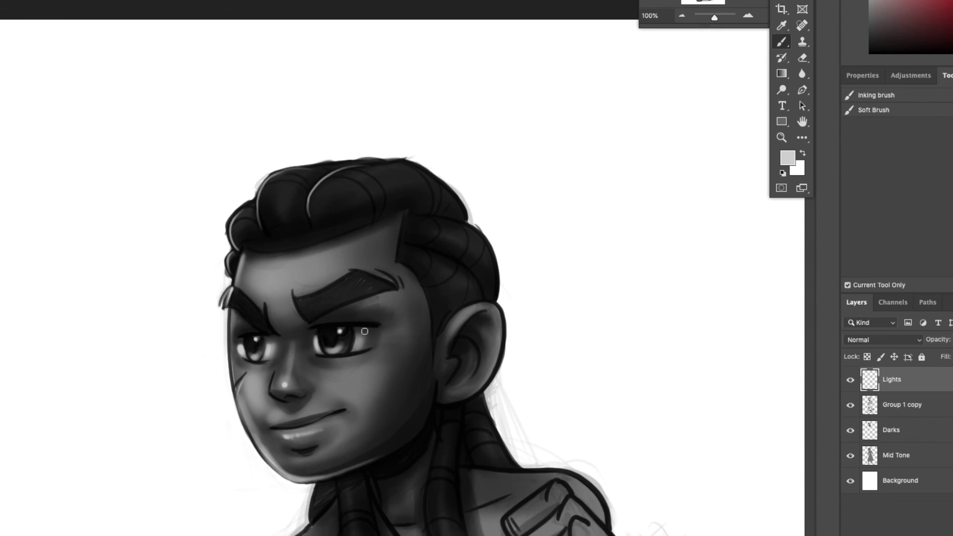
{"action": "left_click_drag", "start_coordinate": [358, 345], "coordinate": [373, 338]}
{"action": "scroll", "coordinate": [313, 313], "scroll_direction": "down", "scroll_amount": 1}
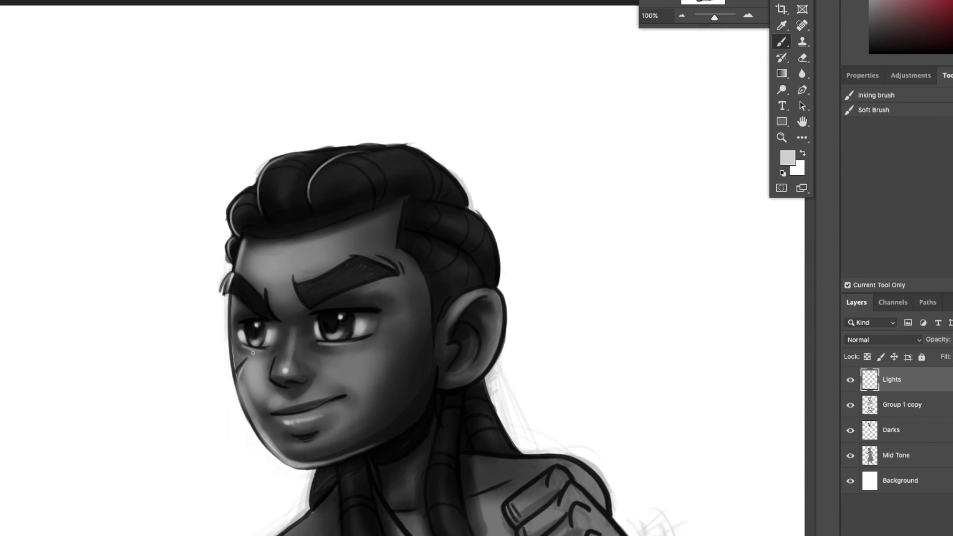
{"action": "scroll", "coordinate": [300, 234], "scroll_direction": "up", "scroll_amount": 4}
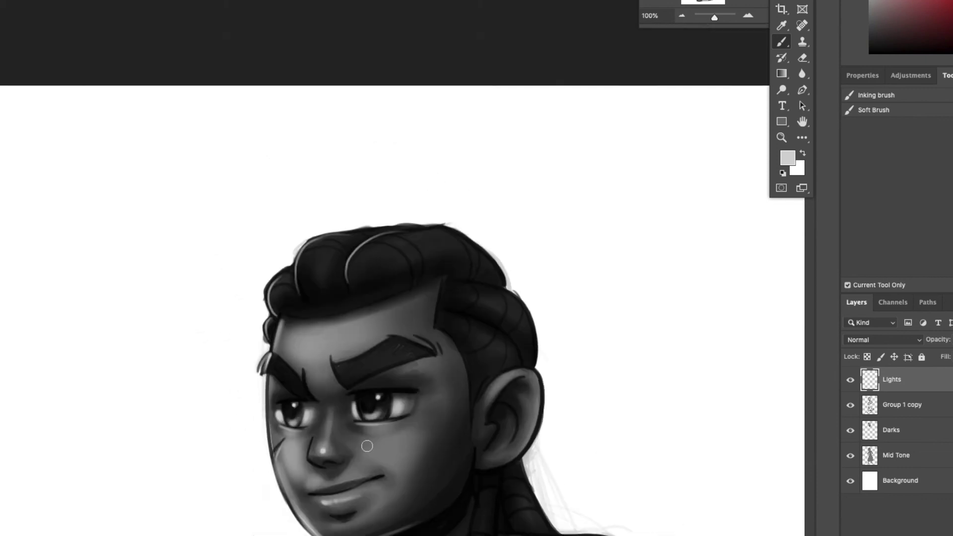
Highlight the near cheek, the bridge of the nose and the area above the upper lip.
{"action": "left_click_drag", "start_coordinate": [377, 447], "coordinate": [411, 446]}
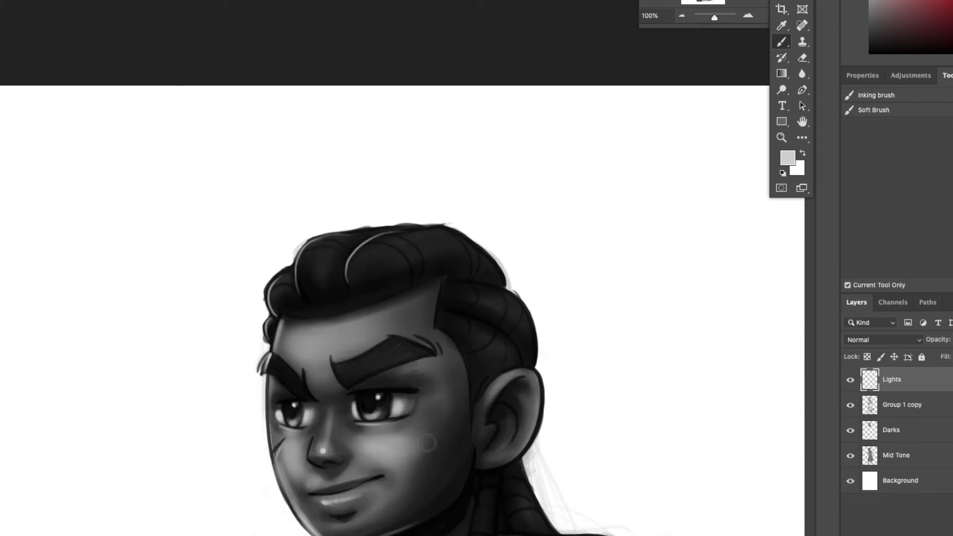
{"action": "left_click_drag", "start_coordinate": [328, 405], "coordinate": [323, 449]}
{"action": "left_click_drag", "start_coordinate": [314, 484], "coordinate": [368, 472]}
{"action": "key", "text": "["}
{"action": "key", "text": "["}
{"action": "key", "text": "["}
{"action": "key", "text": "["}
{"action": "key", "text": "["}
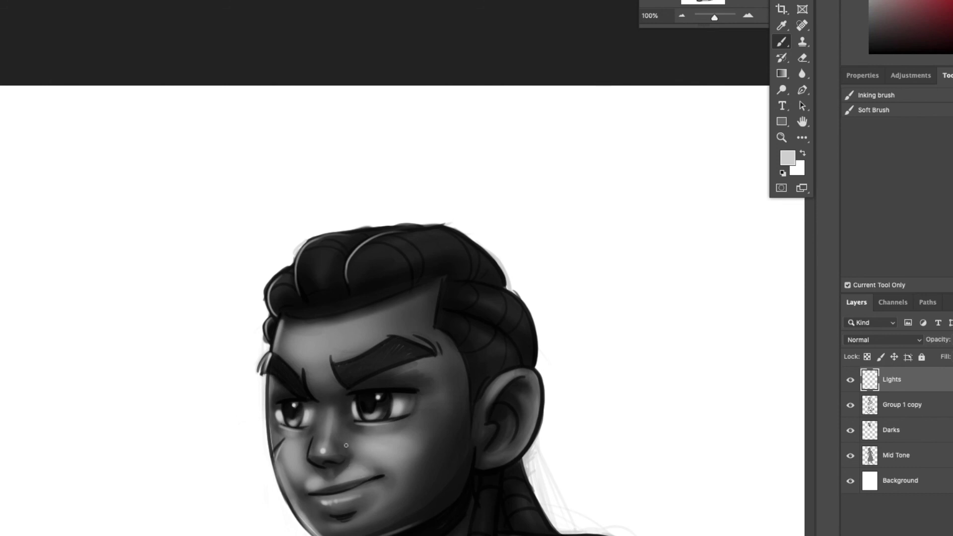
Blend the near cheek toward the outer corner of the eye using grays sampled from the skin.
{"action": "key", "text": "bracketright"}
{"action": "key", "text": "bracketright"}
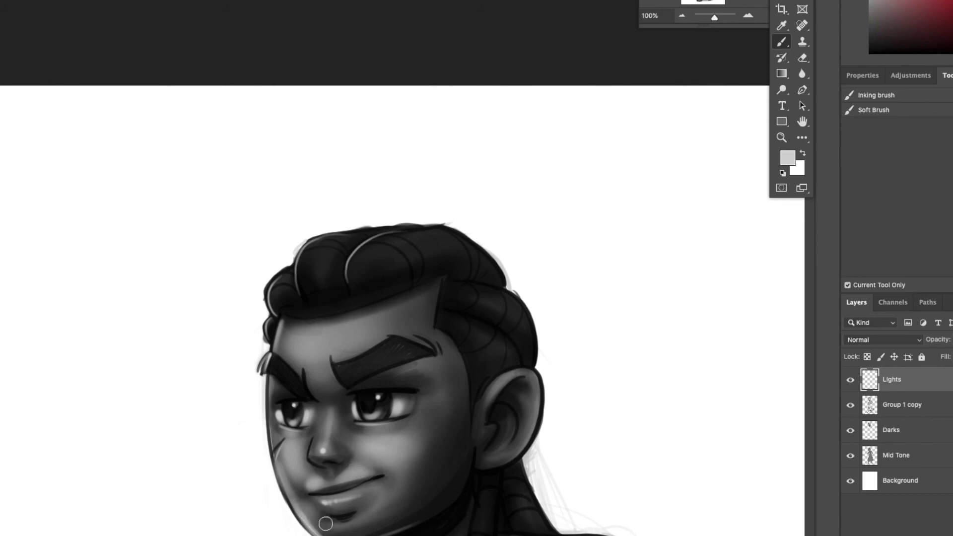
{"action": "left_click", "coordinate": [408, 459], "text": "alt"}
{"action": "left_click", "coordinate": [385, 446], "text": "alt"}
{"action": "mouse_move", "coordinate": [387, 446]}
{"action": "left_mouse_down"}
{"action": "mouse_move", "coordinate": [394, 452]}
{"action": "mouse_move", "coordinate": [417, 437]}
{"action": "mouse_move", "coordinate": [425, 421]}
{"action": "left_mouse_up"}
Paint sampled skin grays beneath the near eyebrow and along the hairline corner to soften the line art.
{"action": "left_click", "coordinate": [423, 427], "text": "alt"}
{"action": "left_click", "coordinate": [431, 369], "text": "alt"}
{"action": "left_click", "coordinate": [419, 366], "text": "alt"}
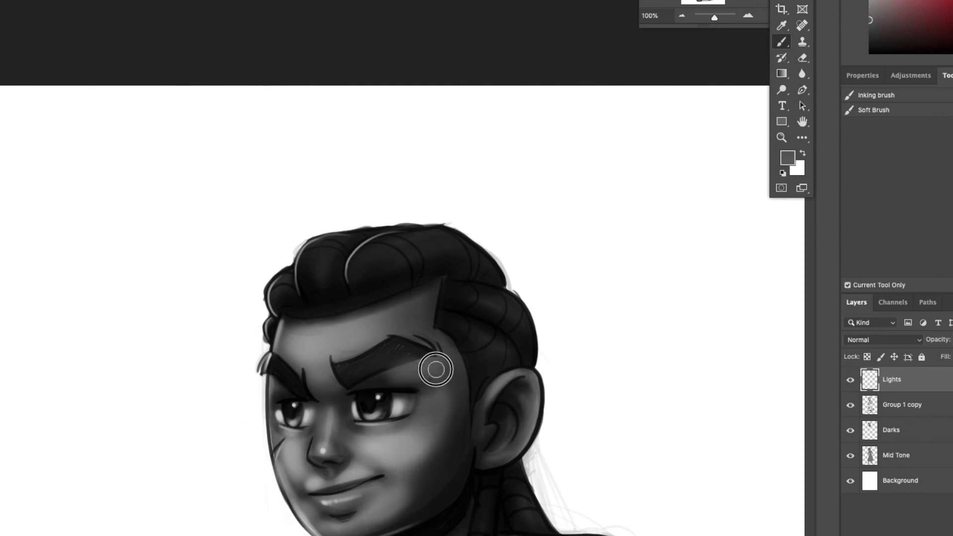
{"action": "mouse_move", "coordinate": [408, 369]}
{"action": "left_mouse_down"}
{"action": "mouse_move", "coordinate": [447, 368]}
{"action": "mouse_move", "coordinate": [443, 305]}
{"action": "mouse_move", "coordinate": [446, 312]}
{"action": "left_mouse_up"}
{"action": "left_click", "coordinate": [378, 319], "text": "alt"}
{"action": "left_click", "coordinate": [412, 373], "text": "alt"}
{"action": "mouse_move", "coordinate": [440, 294]}
{"action": "left_mouse_down"}
{"action": "mouse_move", "coordinate": [436, 246]}
{"action": "mouse_move", "coordinate": [437, 287]}
{"action": "left_mouse_up"}
{"action": "left_click", "coordinate": [405, 377], "text": "alt"}
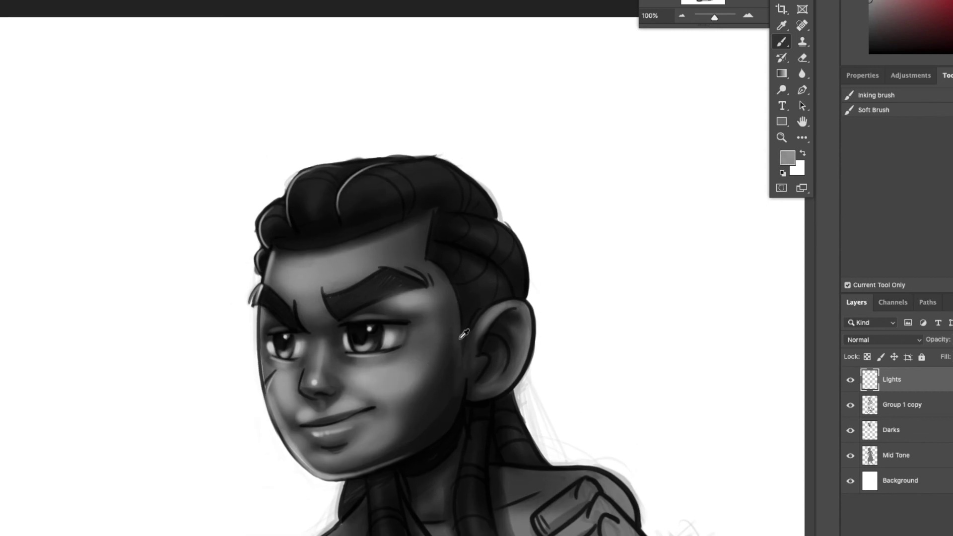
Blend sampled light and dark grays over the side of the face, the temple and the near eyebrow area.
{"action": "left_click", "coordinate": [446, 412], "text": "alt"}
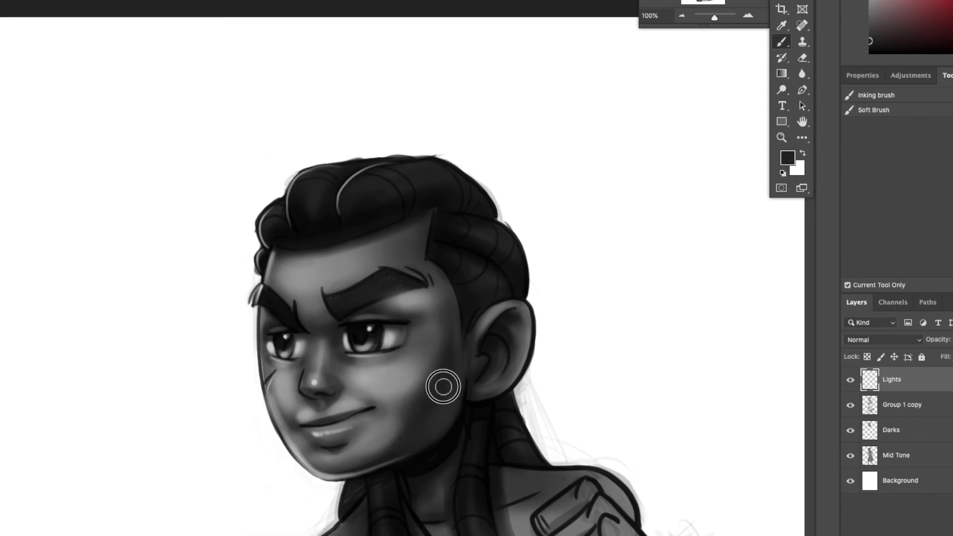
{"action": "mouse_move", "coordinate": [491, 328]}
{"action": "left_mouse_down"}
{"action": "mouse_move", "coordinate": [549, 283]}
{"action": "mouse_move", "coordinate": [425, 347]}
{"action": "left_mouse_up"}
{"action": "left_click", "coordinate": [247, 291], "text": "alt"}
{"action": "left_click_drag", "start_coordinate": [355, 291], "coordinate": [353, 253]}
{"action": "left_click", "coordinate": [380, 310], "text": "alt"}
{"action": "mouse_move", "coordinate": [400, 362]}
{"action": "left_mouse_down"}
{"action": "mouse_move", "coordinate": [408, 315]}
{"action": "mouse_move", "coordinate": [400, 357]}
{"action": "mouse_move", "coordinate": [418, 349]}
{"action": "left_mouse_up"}
Paint sampled grays over the near ear's inner lines and its edge against the cheek to blend them smoothly.
{"action": "left_click", "coordinate": [404, 436], "text": "alt"}
{"action": "scroll", "coordinate": [432, 338], "scroll_direction": "down", "scroll_amount": 3}
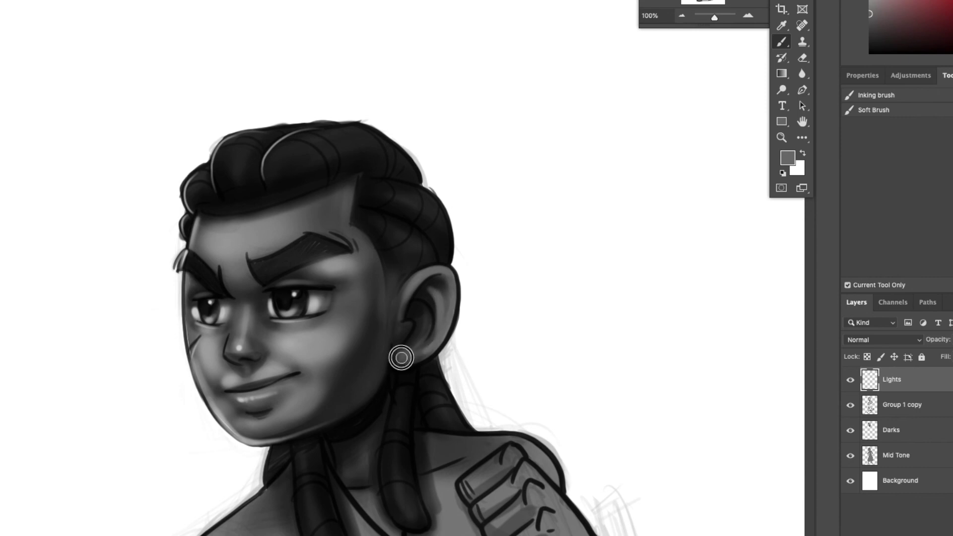
{"action": "mouse_move", "coordinate": [404, 331]}
{"action": "left_mouse_down"}
{"action": "mouse_move", "coordinate": [411, 293]}
{"action": "mouse_move", "coordinate": [455, 305]}
{"action": "left_mouse_up"}
{"action": "left_click", "coordinate": [415, 376], "text": "alt"}
{"action": "key", "text": "bracketright"}
{"action": "key", "text": "bracketright"}
{"action": "key", "text": "bracketright"}
{"action": "key", "text": "bracketright"}
{"action": "left_click", "coordinate": [234, 415], "text": "alt"}
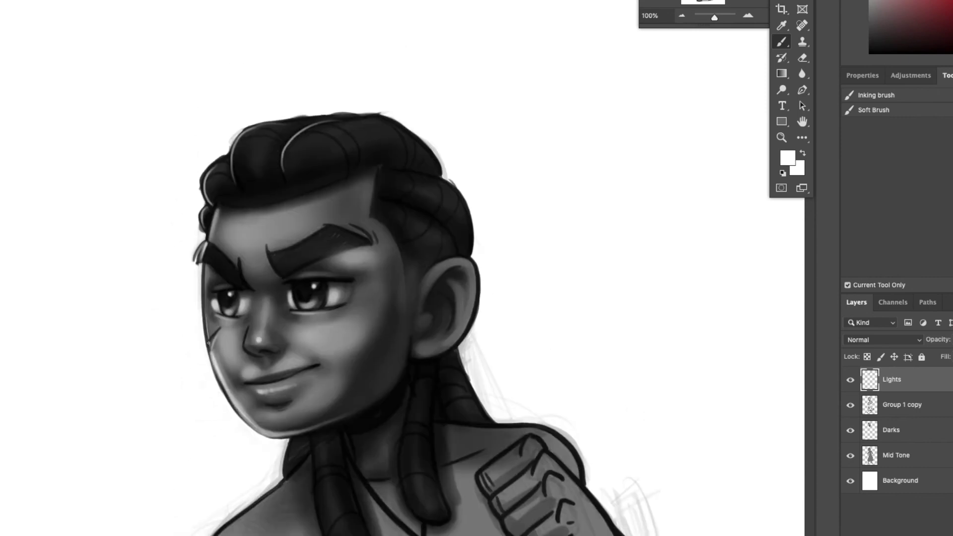
Paint a white rim light along the far edge of the face, down the cheek and around the jaw.
{"action": "left_click_drag", "start_coordinate": [204, 266], "coordinate": [206, 292]}
{"action": "mouse_move", "coordinate": [333, 212]}
{"action": "left_mouse_down"}
{"action": "mouse_move", "coordinate": [330, 191]}
{"action": "mouse_move", "coordinate": [296, 329]}
{"action": "left_mouse_up"}
{"action": "left_click_drag", "start_coordinate": [182, 326], "coordinate": [172, 358]}
{"action": "left_click_drag", "start_coordinate": [385, 338], "coordinate": [395, 225]}
{"action": "left_click_drag", "start_coordinate": [231, 432], "coordinate": [224, 424]}
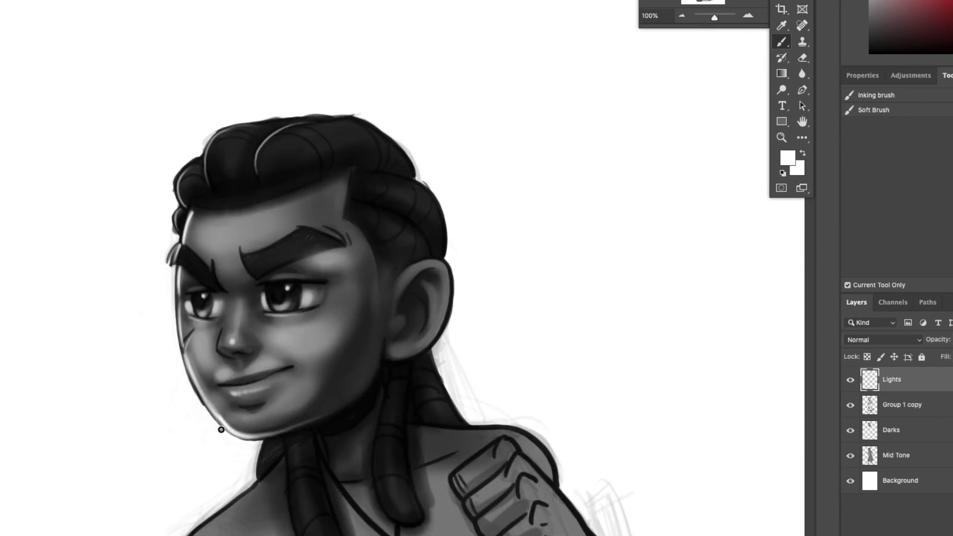
Paint mottled gray curl texture over the front rolls of hair above the forehead.
{"action": "left_click_drag", "start_coordinate": [381, 373], "coordinate": [486, 387]}
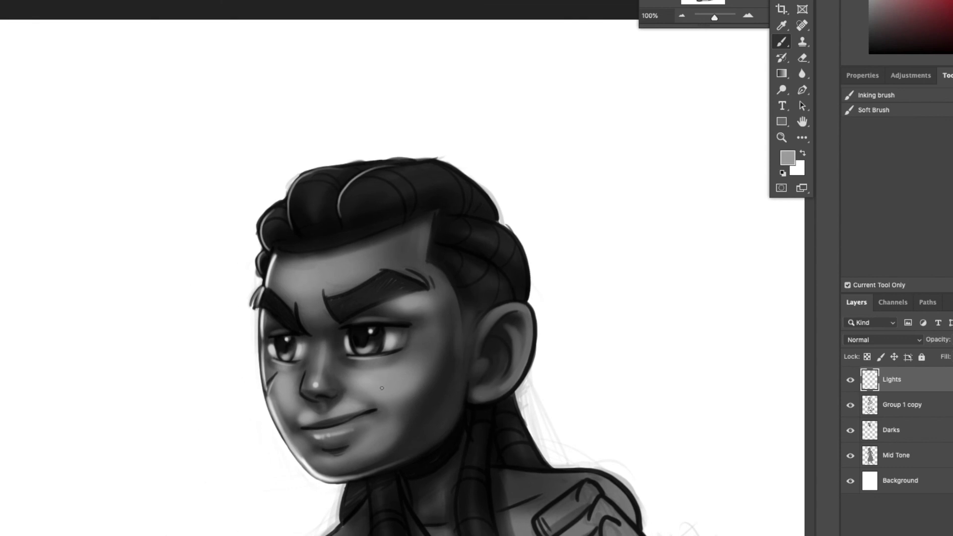
{"action": "left_click_drag", "start_coordinate": [394, 389], "coordinate": [438, 295]}
{"action": "mouse_move", "coordinate": [497, 302]}
{"action": "left_mouse_down"}
{"action": "mouse_move", "coordinate": [467, 365]}
{"action": "mouse_move", "coordinate": [413, 341]}
{"action": "mouse_move", "coordinate": [401, 347]}
{"action": "left_mouse_up"}
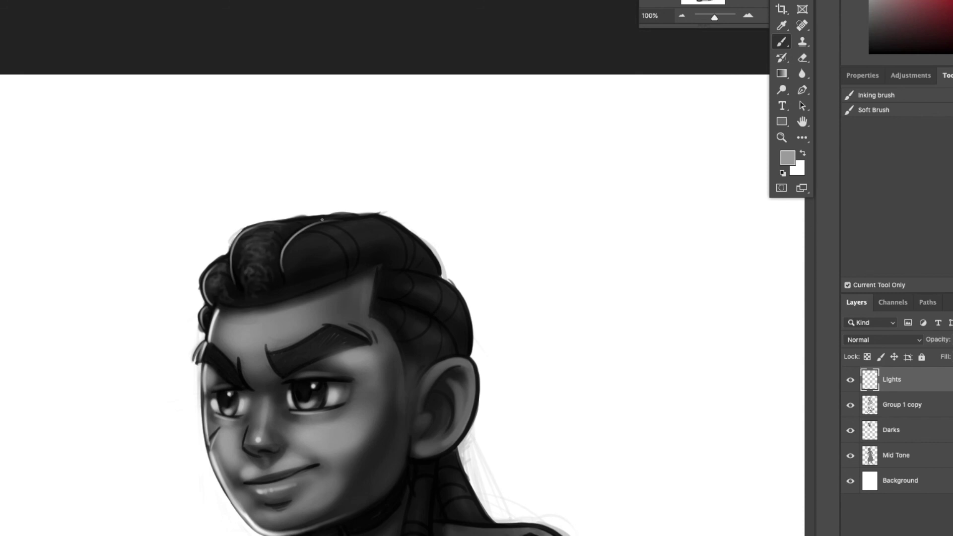
Choose a lighter gray and brush a soft highlight across the forehead above the eyebrows.
{"action": "left_click", "coordinate": [787, 158]}
{"action": "left_click", "coordinate": [336, 245]}
{"action": "left_click", "coordinate": [618, 214]}
{"action": "mouse_move", "coordinate": [246, 369]}
{"action": "left_mouse_down"}
{"action": "mouse_move", "coordinate": [251, 350]}
{"action": "mouse_move", "coordinate": [257, 366]}
{"action": "left_mouse_up"}
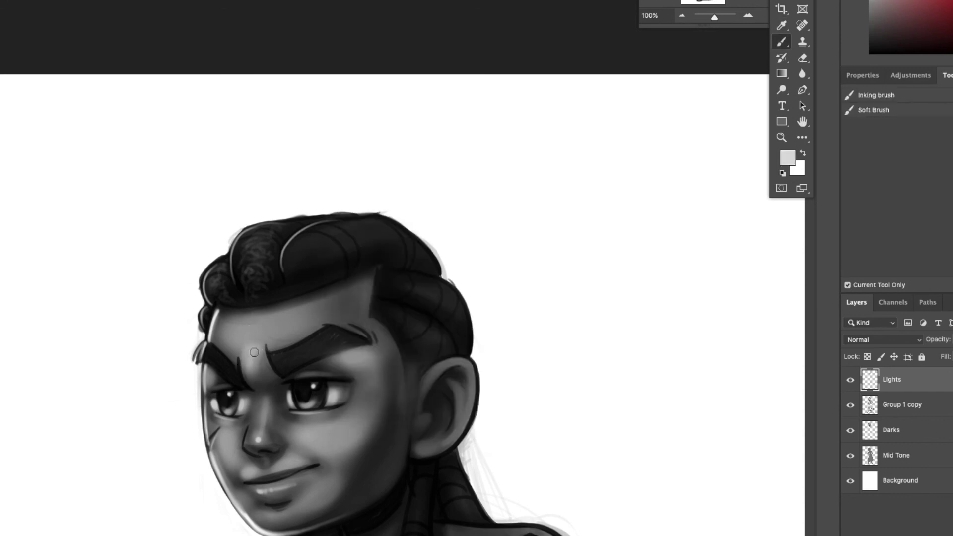
{"action": "mouse_move", "coordinate": [225, 330]}
{"action": "left_mouse_down"}
{"action": "mouse_move", "coordinate": [243, 341]}
{"action": "mouse_move", "coordinate": [257, 323]}
{"action": "mouse_move", "coordinate": [286, 328]}
{"action": "left_mouse_up"}
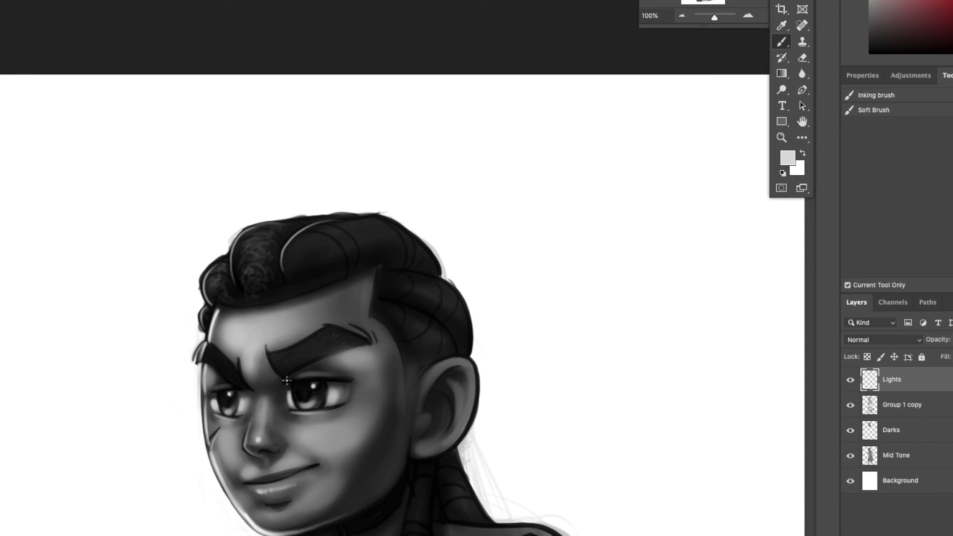
Paint a light gray edge along the far side of the nose from the nostril up the bridge.
{"action": "left_click_drag", "start_coordinate": [247, 437], "coordinate": [252, 406]}
{"action": "mouse_move", "coordinate": [345, 322]}
{"action": "left_mouse_down"}
{"action": "mouse_move", "coordinate": [338, 308]}
{"action": "mouse_move", "coordinate": [324, 336]}
{"action": "left_mouse_up"}
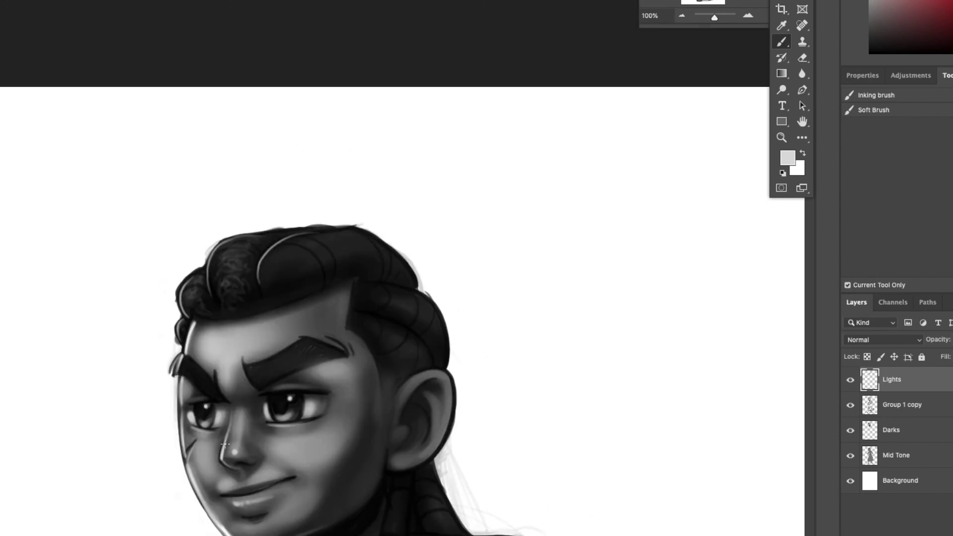
{"action": "left_click_drag", "start_coordinate": [221, 464], "coordinate": [223, 436]}
{"action": "left_click_drag", "start_coordinate": [369, 279], "coordinate": [311, 286]}
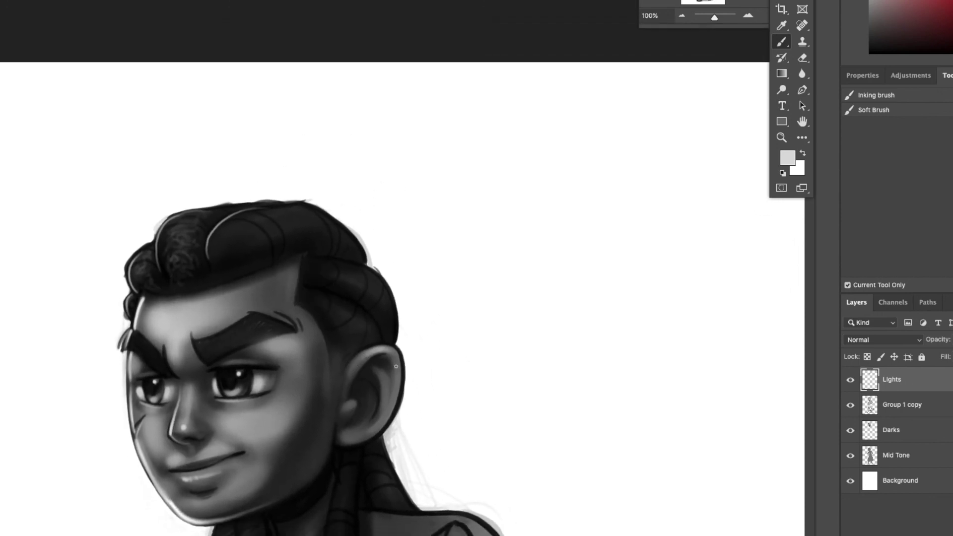
Enlarge the brush and paint curly gray texture over the remaining top hair and the braids above the ear.
{"action": "key", "text": "]"}
{"action": "left_click_drag", "start_coordinate": [347, 437], "coordinate": [403, 403]}
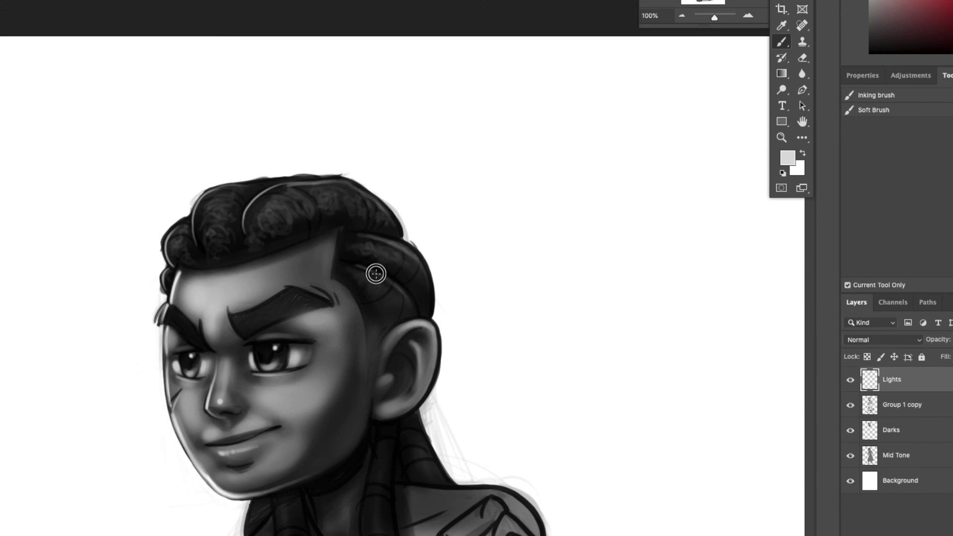
{"action": "left_click_drag", "start_coordinate": [376, 292], "coordinate": [388, 313]}
{"action": "left_click_drag", "start_coordinate": [403, 270], "coordinate": [426, 283]}
Paint the same mottled light texture over the braids hanging beside the neck and onto the chest.
{"action": "scroll", "coordinate": [411, 247], "scroll_direction": "down", "scroll_amount": 3}
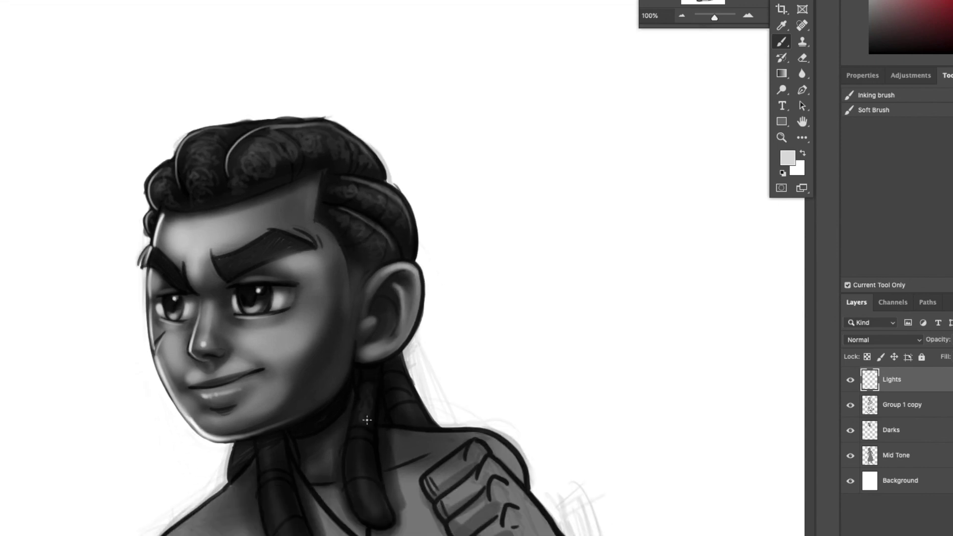
{"action": "mouse_move", "coordinate": [365, 446]}
{"action": "left_mouse_down"}
{"action": "mouse_move", "coordinate": [351, 461]}
{"action": "mouse_move", "coordinate": [371, 494]}
{"action": "mouse_move", "coordinate": [367, 516]}
{"action": "left_mouse_up"}
{"action": "left_click_drag", "start_coordinate": [395, 373], "coordinate": [407, 398]}
{"action": "left_click_drag", "start_coordinate": [276, 464], "coordinate": [276, 497]}
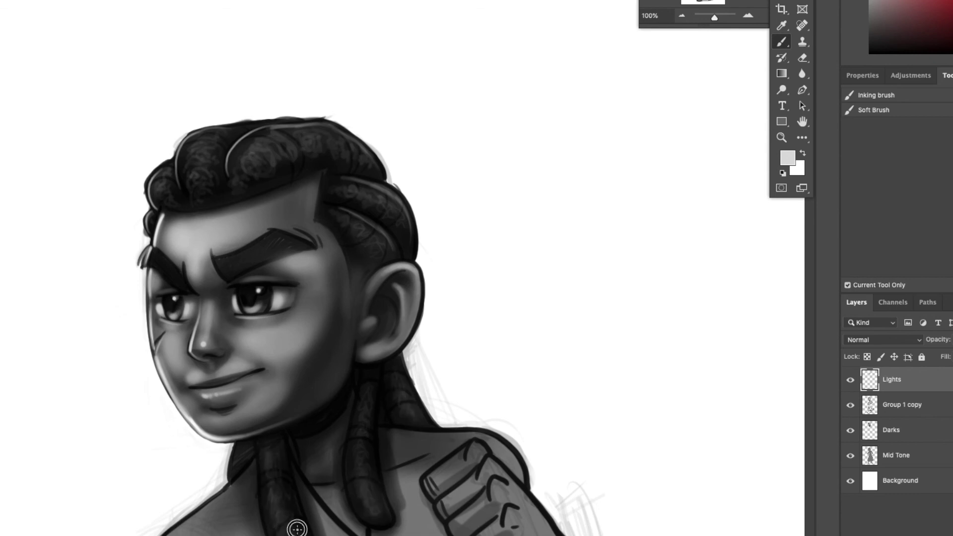
{"action": "left_click_drag", "start_coordinate": [412, 317], "coordinate": [406, 325]}
{"action": "mouse_move", "coordinate": [349, 426]}
{"action": "left_mouse_down"}
{"action": "mouse_move", "coordinate": [341, 499]}
{"action": "mouse_move", "coordinate": [322, 419]}
{"action": "left_mouse_up"}
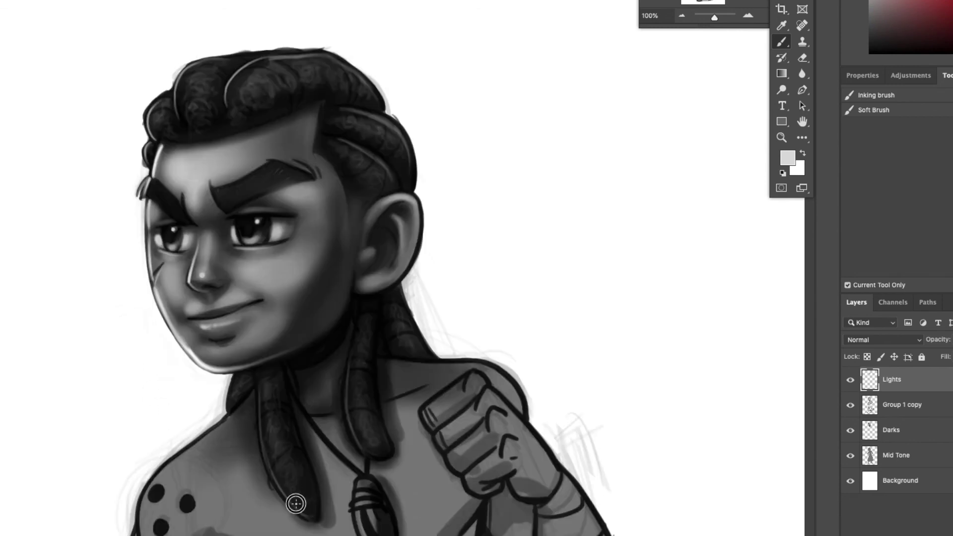
Brush a light gray edge along the outline of the far shoulder up to the neck braid.
{"action": "left_click_drag", "start_coordinate": [411, 313], "coordinate": [437, 314]}
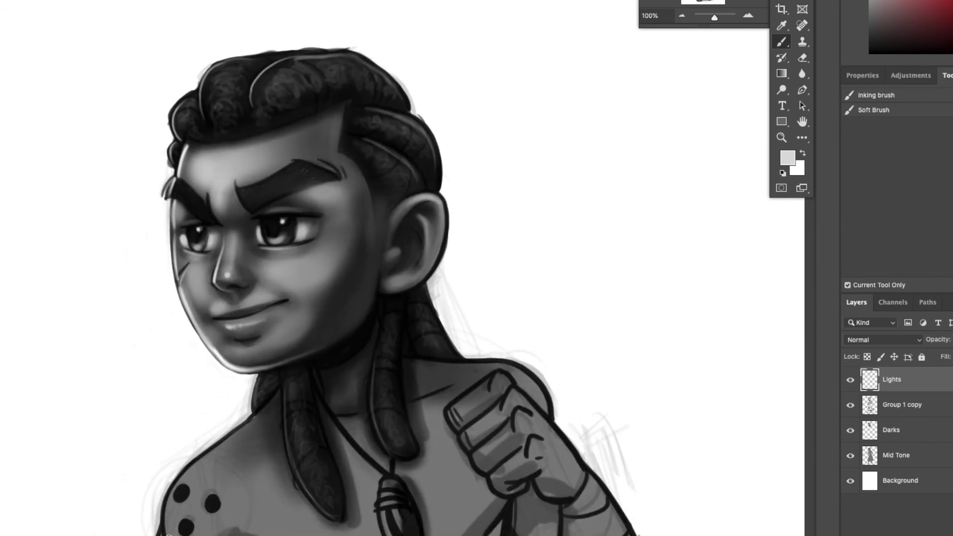
{"action": "mouse_move", "coordinate": [168, 535]}
{"action": "left_mouse_down"}
{"action": "mouse_move", "coordinate": [207, 458]}
{"action": "mouse_move", "coordinate": [261, 412]}
{"action": "left_mouse_up"}
{"action": "mouse_move", "coordinate": [453, 296]}
{"action": "left_mouse_down"}
{"action": "mouse_move", "coordinate": [425, 347]}
{"action": "mouse_move", "coordinate": [472, 387]}
{"action": "left_mouse_up"}
Toggle the visibility of the Lights and Darks layers to compare the shading with and without them.
{"action": "left_click", "coordinate": [851, 380]}
{"action": "left_click", "coordinate": [850, 430]}
{"action": "left_click", "coordinate": [850, 380]}
{"action": "left_click", "coordinate": [850, 430]}
{"action": "left_click_drag", "start_coordinate": [542, 411], "coordinate": [524, 436]}
Touch up the shading around the mouth with a sampled dark gray and view the figure at 66.67%.
{"action": "left_click", "coordinate": [252, 404], "text": "alt"}
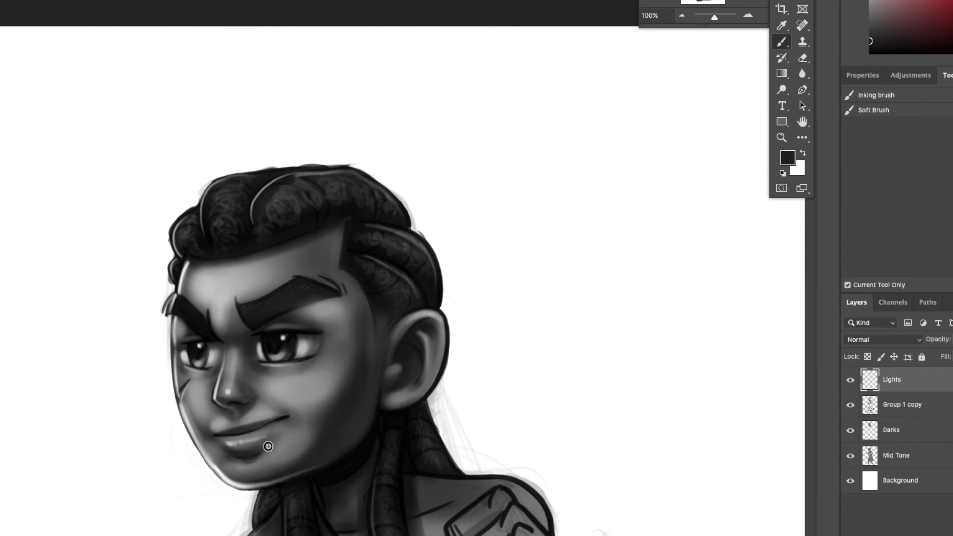
{"action": "left_click_drag", "start_coordinate": [475, 296], "coordinate": [466, 251]}
{"action": "key", "text": "super+minus"}
{"action": "left_click_drag", "start_coordinate": [583, 167], "coordinate": [605, 157]}
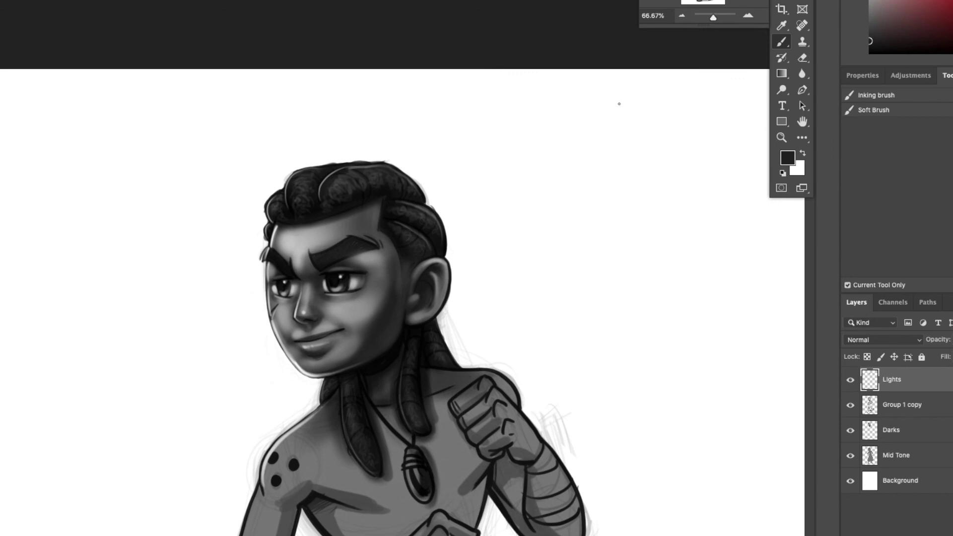
Hide the Lights, Darks and Mid Tone layers so only the line art and the background remain visible.
{"action": "left_click", "coordinate": [851, 383]}
{"action": "left_click", "coordinate": [851, 431]}
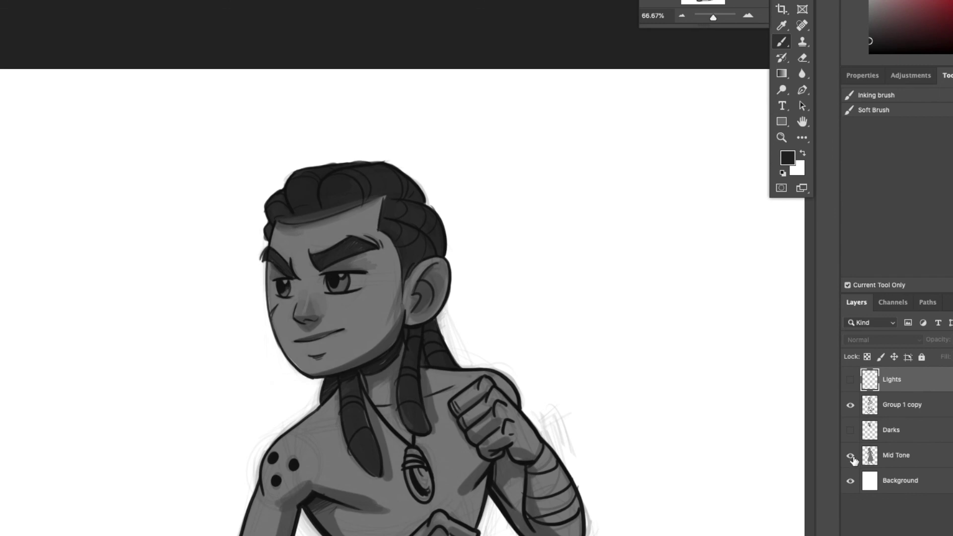
{"action": "left_click", "coordinate": [851, 456]}
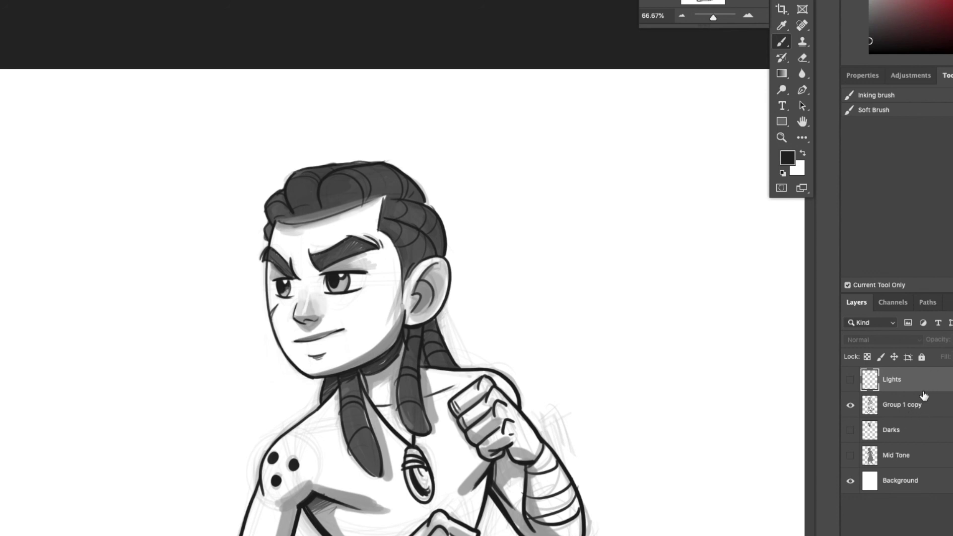
Create a new layer above the Lights layer and name it flatcolors.
{"action": "key", "text": "super+shift+alt+n"}
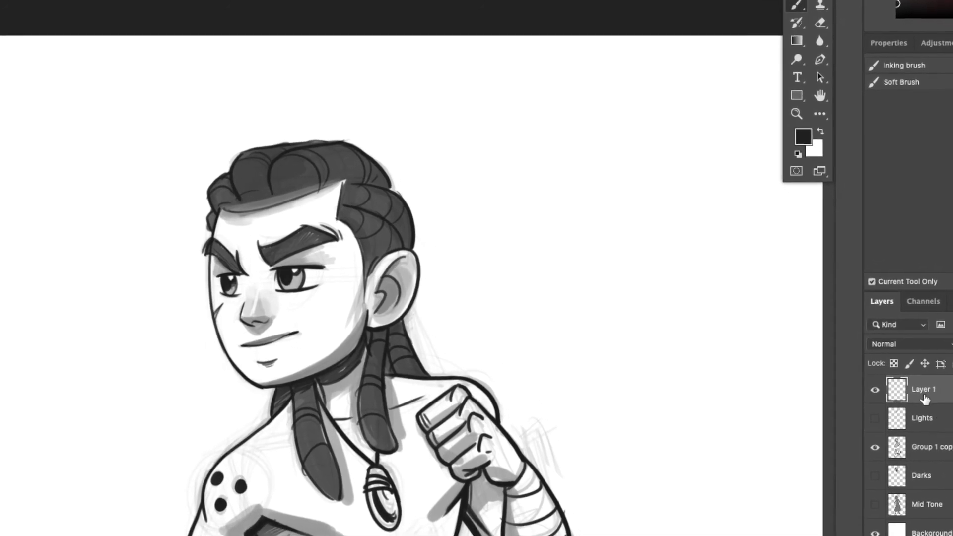
{"action": "double_click", "coordinate": [923, 390]}
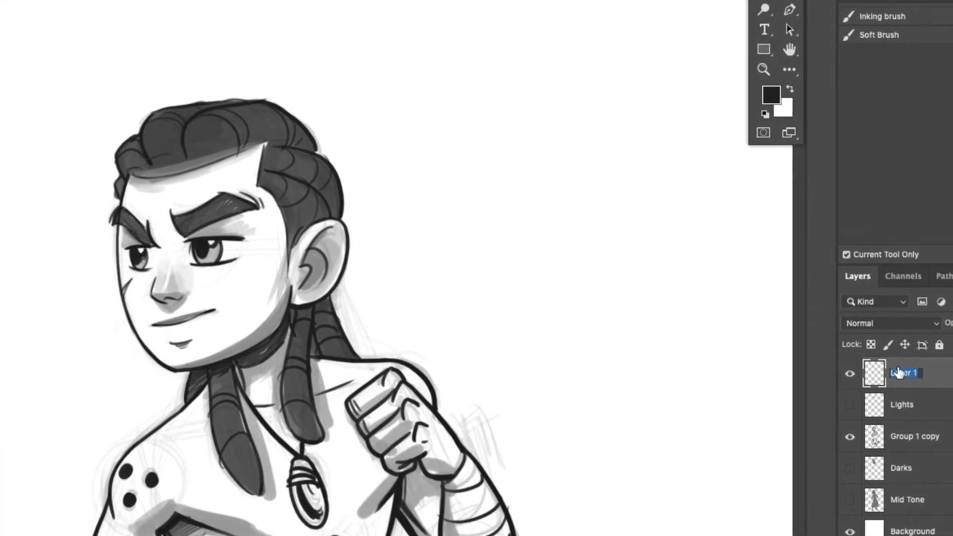
{"action": "type", "text": "flatc"}
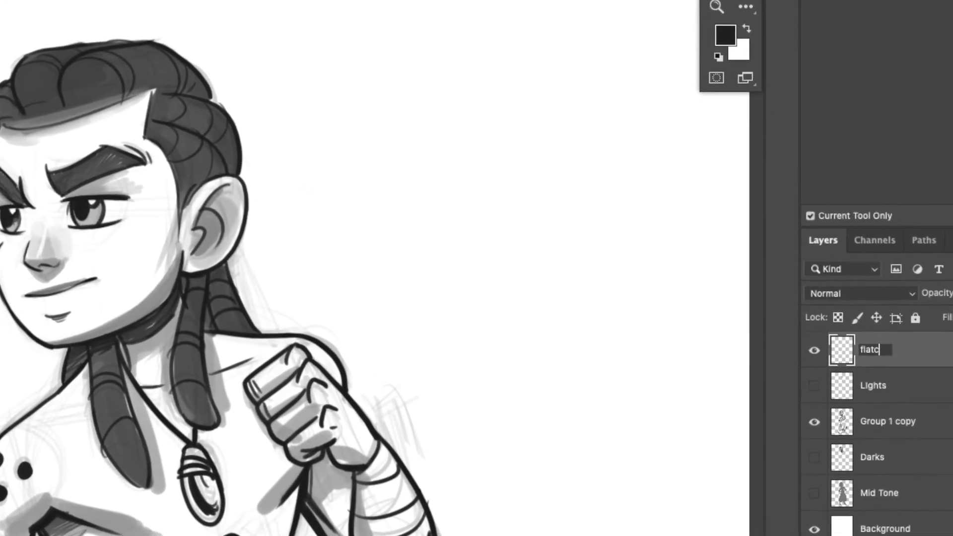
{"action": "type", "text": "olors"}
{"action": "key", "text": "Return"}
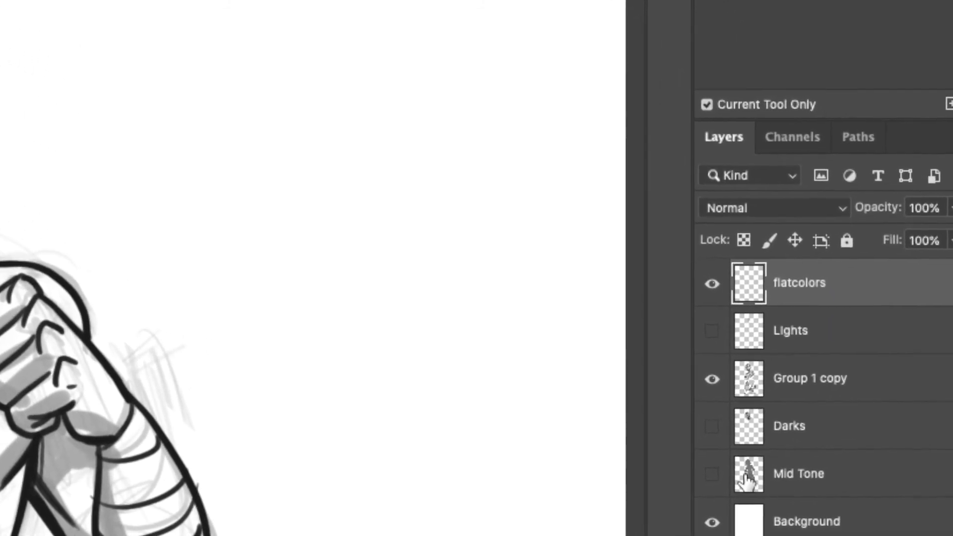
Fill the character's silhouette, loaded as a selection from the Mid Tone layer, with a muted reddish brown on flatcolors, and deselect.
{"action": "left_click", "coordinate": [745, 476], "text": "super"}
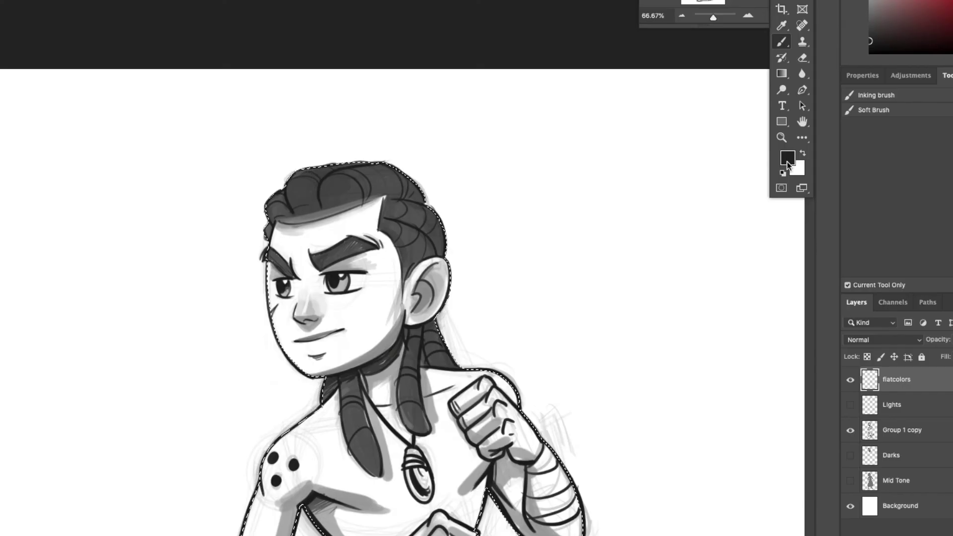
{"action": "left_click", "coordinate": [787, 160]}
{"action": "left_click_drag", "start_coordinate": [485, 191], "coordinate": [647, 269]}
{"action": "left_click", "coordinate": [534, 362]}
{"action": "left_click", "coordinate": [669, 444]}
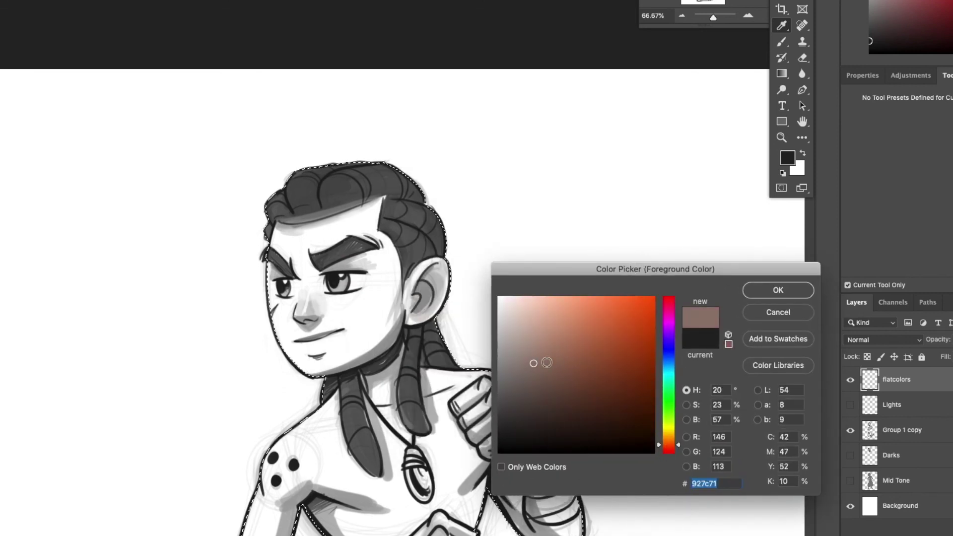
{"action": "mouse_move", "coordinate": [535, 362]}
{"action": "left_mouse_down"}
{"action": "mouse_move", "coordinate": [535, 350]}
{"action": "mouse_move", "coordinate": [545, 359]}
{"action": "left_mouse_up"}
{"action": "left_click", "coordinate": [761, 297]}
{"action": "key", "text": "b"}
{"action": "key", "text": "alt+BackSpace"}
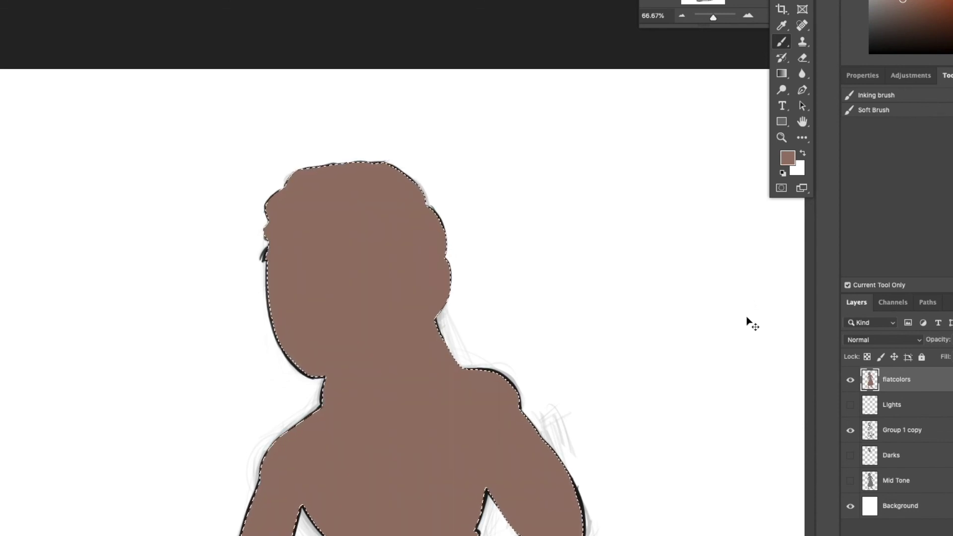
{"action": "key", "text": "ctrl+d"}
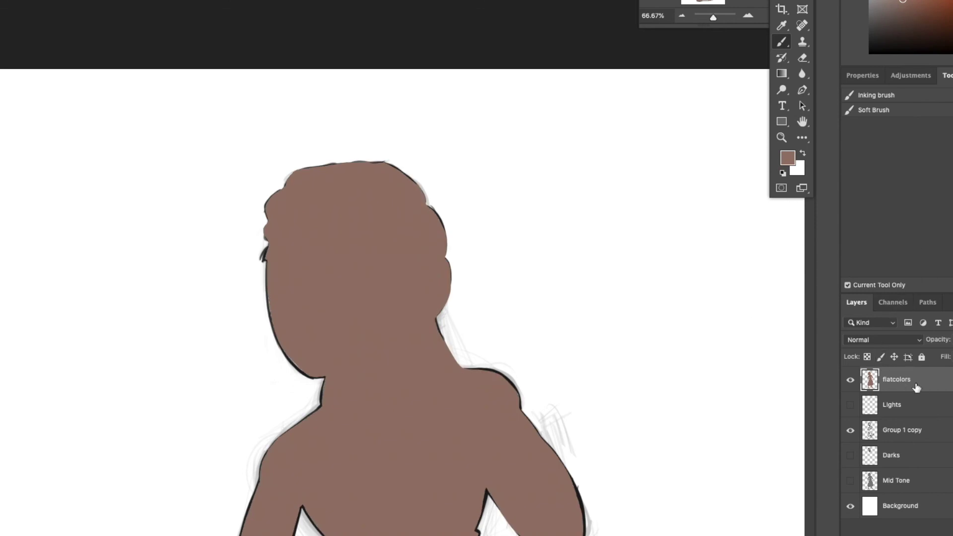
Move the flatcolors layer beneath Group 1 copy, rename Group 1 copy as Inks, and make flatcolors the active layer.
{"action": "left_click_drag", "start_coordinate": [922, 389], "coordinate": [907, 446]}
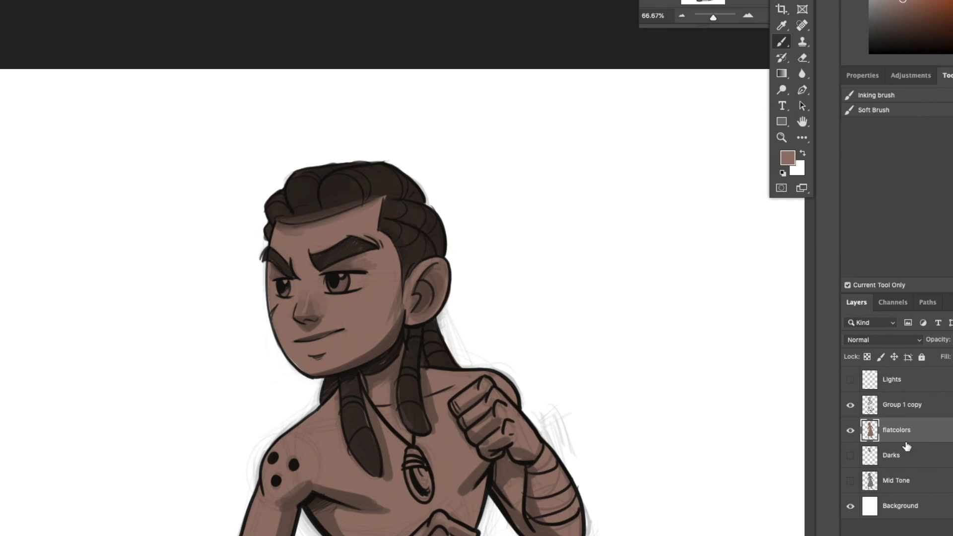
{"action": "left_click", "coordinate": [908, 409]}
{"action": "double_click", "coordinate": [905, 406]}
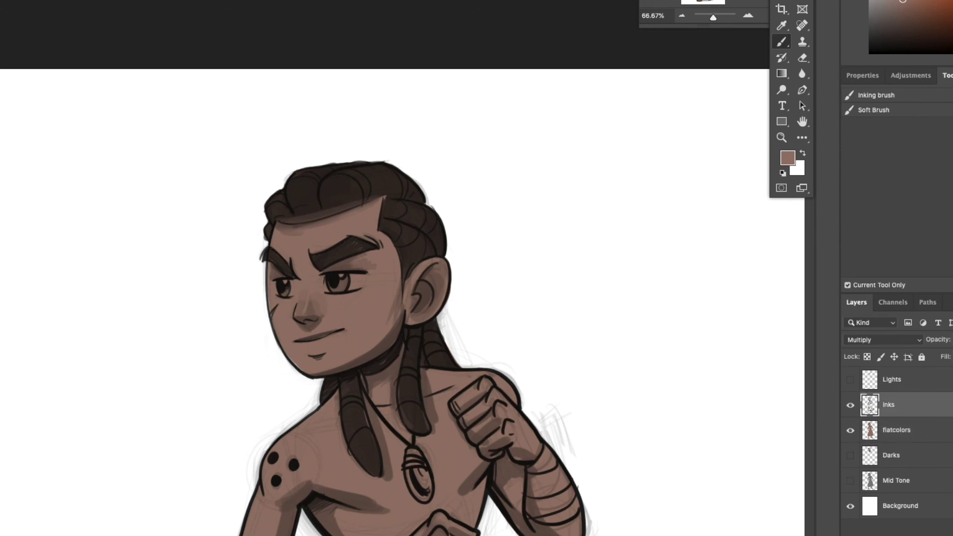
{"action": "left_click", "coordinate": [916, 435]}
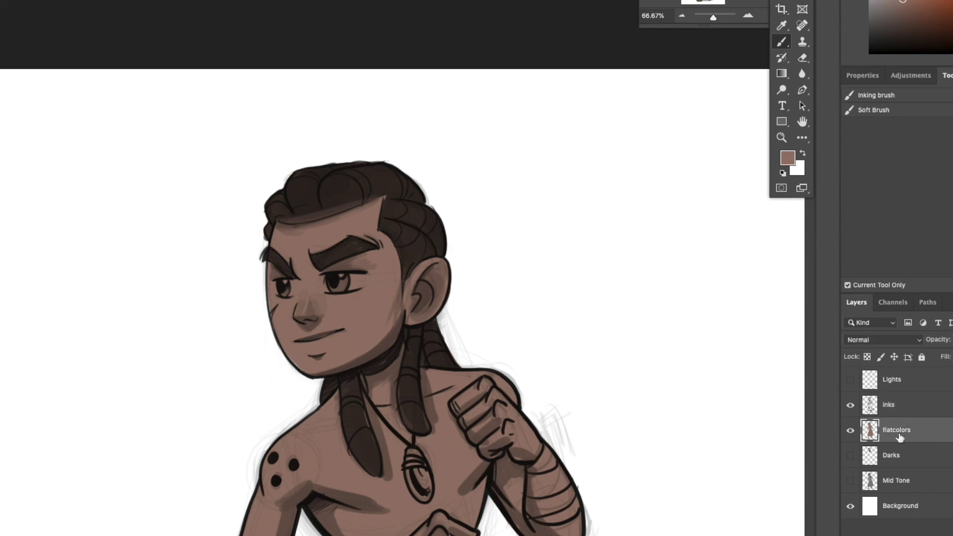
Lasso both eye shapes on the flatcolors layer and fill them with a near-white light gray.
{"action": "left_click", "coordinate": [747, 15]}
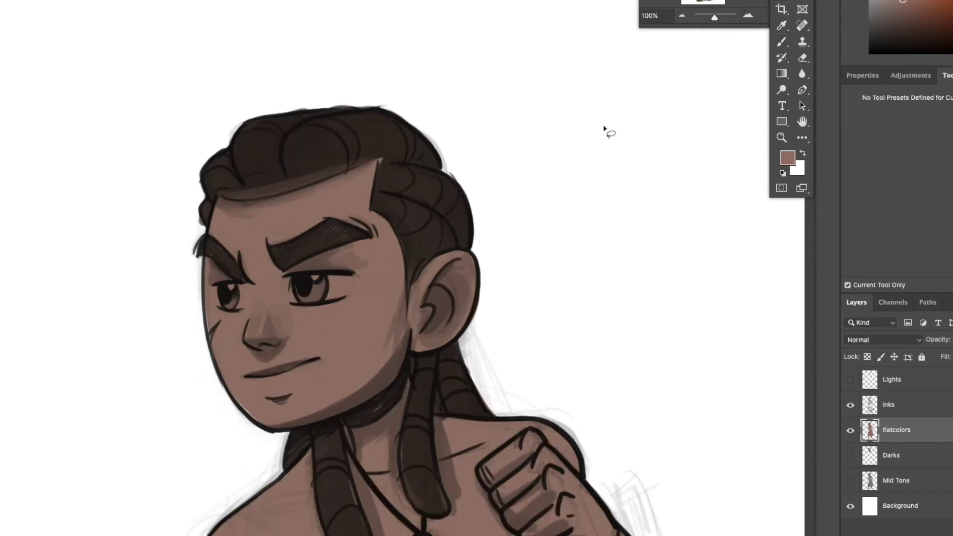
{"action": "left_click_drag", "start_coordinate": [412, 315], "coordinate": [468, 366]}
{"action": "mouse_move", "coordinate": [279, 337]}
{"action": "left_mouse_down"}
{"action": "mouse_move", "coordinate": [304, 341]}
{"action": "mouse_move", "coordinate": [285, 335]}
{"action": "left_mouse_up"}
{"action": "mouse_move", "coordinate": [348, 326]}
{"action": "left_mouse_down"}
{"action": "mouse_move", "coordinate": [367, 355]}
{"action": "mouse_move", "coordinate": [406, 347]}
{"action": "mouse_move", "coordinate": [349, 325]}
{"action": "left_mouse_up"}
{"action": "left_click", "coordinate": [787, 157]}
{"action": "left_click", "coordinate": [499, 309]}
{"action": "left_click", "coordinate": [760, 291]}
{"action": "key", "text": "alt+BackSpace"}
Lasso the irises of both eyes and fill them with a bright light green.
{"action": "mouse_move", "coordinate": [277, 337]}
{"action": "left_mouse_down"}
{"action": "mouse_move", "coordinate": [288, 360]}
{"action": "mouse_move", "coordinate": [284, 337]}
{"action": "left_mouse_up"}
{"action": "mouse_move", "coordinate": [354, 332]}
{"action": "left_mouse_down"}
{"action": "mouse_move", "coordinate": [353, 348]}
{"action": "mouse_move", "coordinate": [368, 333]}
{"action": "mouse_move", "coordinate": [354, 329]}
{"action": "left_mouse_up"}
{"action": "left_click", "coordinate": [918, 2]}
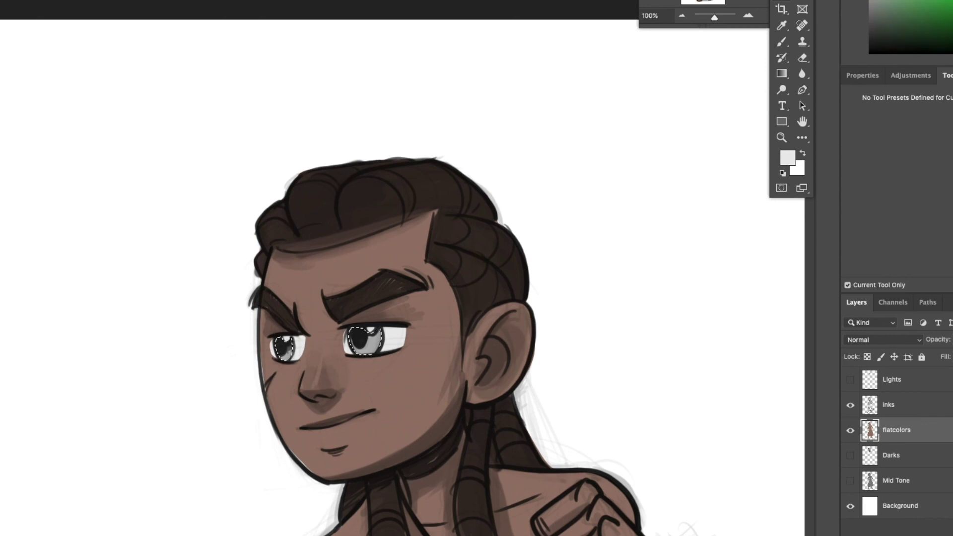
{"action": "key", "text": "alt+BackSpace"}
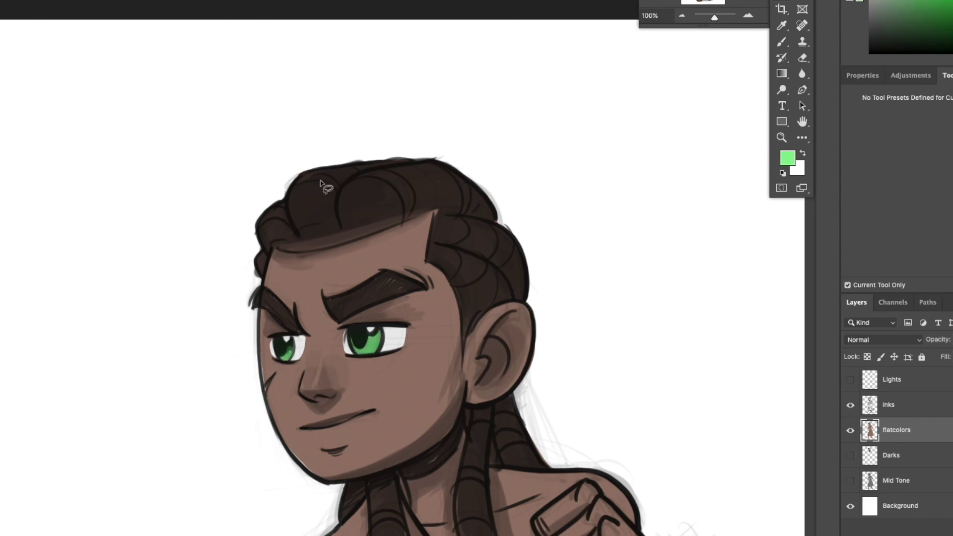
Lasso the hair, hanging braids and both eyebrows, fill them with a medium blue, and deselect.
{"action": "mouse_move", "coordinate": [262, 287]}
{"action": "left_mouse_down"}
{"action": "mouse_move", "coordinate": [254, 290]}
{"action": "mouse_move", "coordinate": [277, 319]}
{"action": "mouse_move", "coordinate": [262, 286]}
{"action": "mouse_move", "coordinate": [294, 254]}
{"action": "mouse_move", "coordinate": [425, 247]}
{"action": "mouse_move", "coordinate": [506, 305]}
{"action": "mouse_move", "coordinate": [466, 170]}
{"action": "mouse_move", "coordinate": [277, 204]}
{"action": "mouse_move", "coordinate": [259, 278]}
{"action": "left_mouse_up"}
{"action": "mouse_move", "coordinate": [322, 293]}
{"action": "left_mouse_down"}
{"action": "mouse_move", "coordinate": [404, 276]}
{"action": "mouse_move", "coordinate": [426, 292]}
{"action": "mouse_move", "coordinate": [325, 294]}
{"action": "left_mouse_up"}
{"action": "mouse_move", "coordinate": [511, 396]}
{"action": "left_mouse_down"}
{"action": "mouse_move", "coordinate": [464, 400]}
{"action": "mouse_move", "coordinate": [459, 534]}
{"action": "mouse_move", "coordinate": [535, 469]}
{"action": "mouse_move", "coordinate": [512, 397]}
{"action": "mouse_move", "coordinate": [523, 319]}
{"action": "left_mouse_up"}
{"action": "mouse_move", "coordinate": [404, 388]}
{"action": "left_mouse_down"}
{"action": "mouse_move", "coordinate": [441, 534]}
{"action": "mouse_move", "coordinate": [391, 503]}
{"action": "mouse_move", "coordinate": [377, 417]}
{"action": "mouse_move", "coordinate": [357, 402]}
{"action": "mouse_move", "coordinate": [404, 389]}
{"action": "left_mouse_up"}
{"action": "left_click_drag", "start_coordinate": [493, 283], "coordinate": [460, 333]}
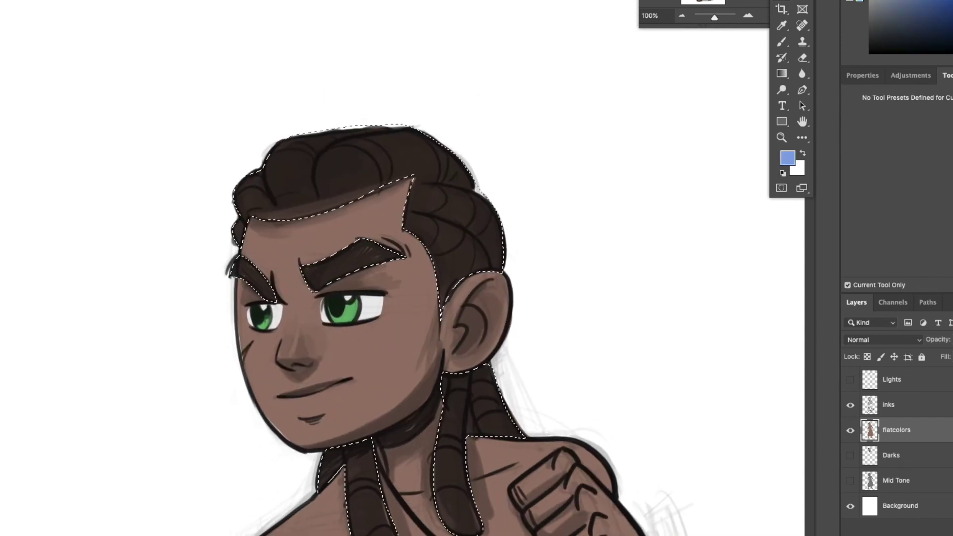
{"action": "left_click", "coordinate": [933, 9]}
{"action": "key", "text": "alt+BackSpace"}
{"action": "key", "text": "super+d"}
Sample the flat brown skin color for the brush with the Inks layer temporarily hidden.
{"action": "left_click", "coordinate": [850, 404]}
{"action": "left_click", "coordinate": [782, 42]}
{"action": "left_click", "coordinate": [327, 368], "text": "alt"}
{"action": "left_click", "coordinate": [851, 405]}
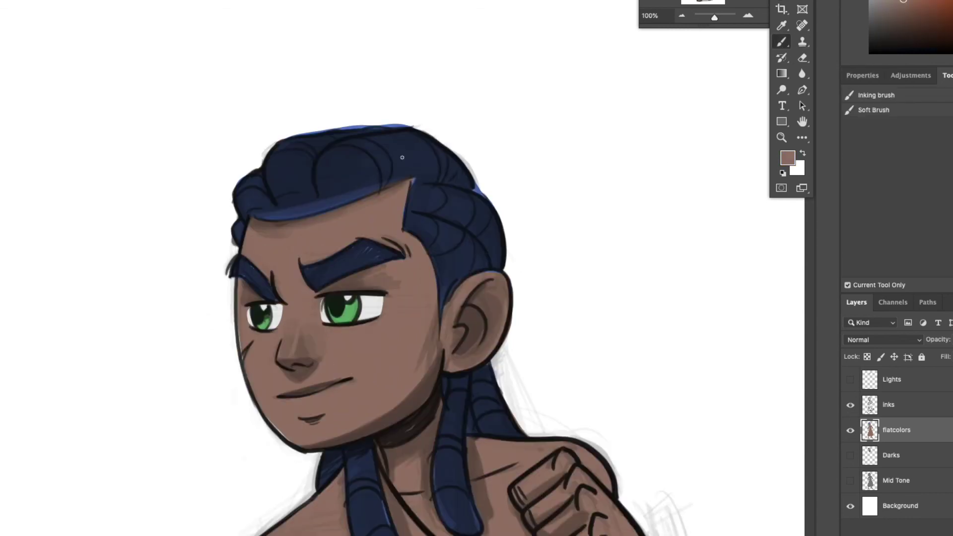
{"action": "left_click_drag", "start_coordinate": [513, 346], "coordinate": [487, 340]}
Mix a pinkish red based on the skin tone, paint the lips with it, and sample the skin color again.
{"action": "left_click", "coordinate": [788, 158]}
{"action": "left_click", "coordinate": [660, 450]}
{"action": "left_click", "coordinate": [561, 337]}
{"action": "key", "text": "Return"}
{"action": "left_click", "coordinate": [259, 385], "text": "alt"}
{"action": "left_click", "coordinate": [787, 158]}
{"action": "left_click", "coordinate": [549, 334]}
{"action": "left_click", "coordinate": [657, 449]}
{"action": "left_click", "coordinate": [748, 290]}
{"action": "mouse_move", "coordinate": [266, 400]}
{"action": "left_mouse_down"}
{"action": "mouse_move", "coordinate": [317, 385]}
{"action": "mouse_move", "coordinate": [320, 394]}
{"action": "mouse_move", "coordinate": [251, 404]}
{"action": "mouse_move", "coordinate": [323, 407]}
{"action": "left_mouse_up"}
{"action": "left_click", "coordinate": [332, 386], "text": "alt"}
Paint a dark teal over the upper parts of both green irises.
{"action": "scroll", "coordinate": [532, 251], "scroll_direction": "down", "scroll_amount": 1}
{"action": "scroll", "coordinate": [531, 251], "scroll_direction": "up", "scroll_amount": 3}
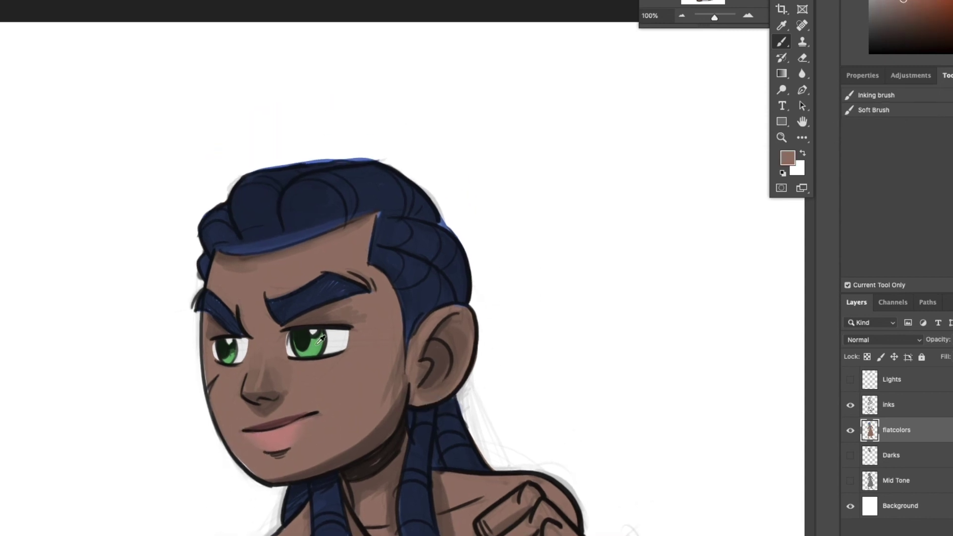
{"action": "left_click", "coordinate": [323, 334], "text": "alt"}
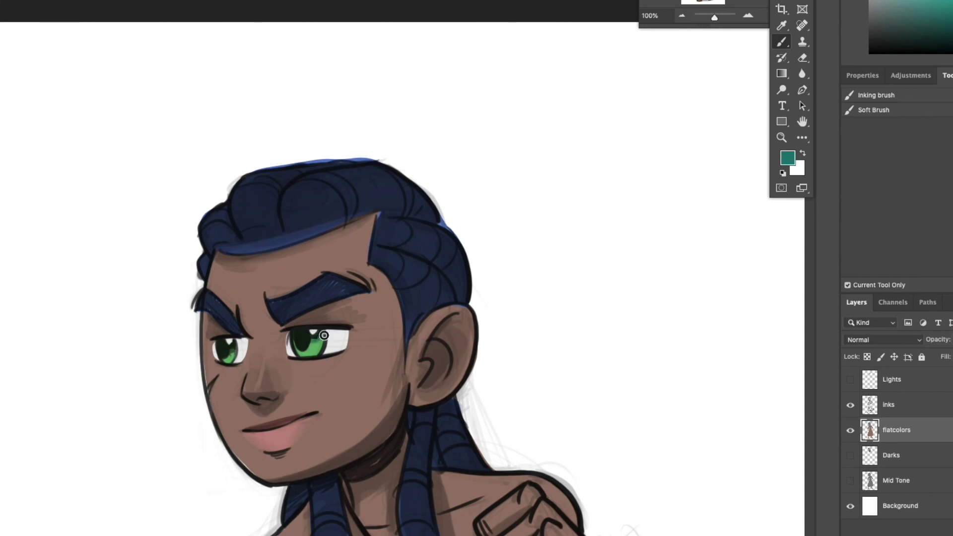
{"action": "left_click_drag", "start_coordinate": [435, 296], "coordinate": [445, 268]}
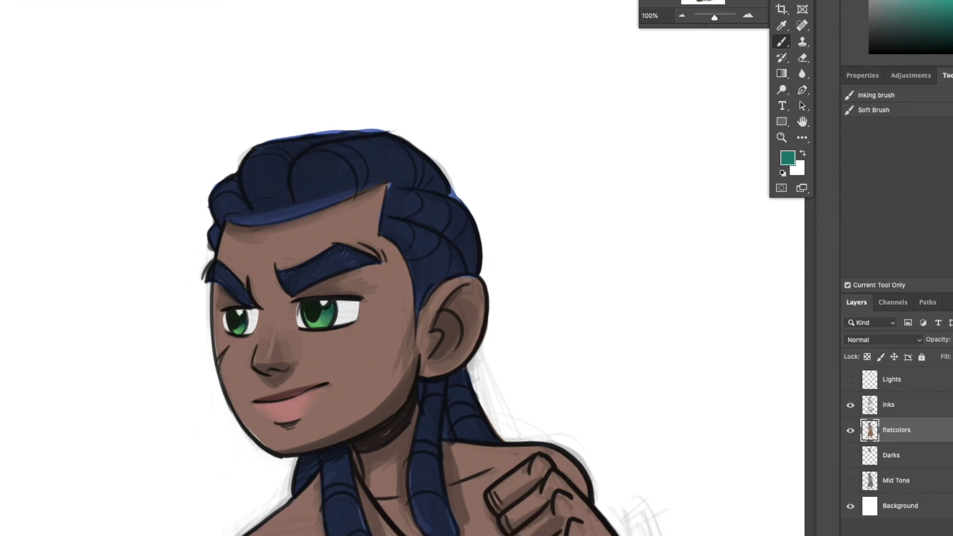
Paint a soft red blush over the nose, the cheeks and the ear.
{"action": "left_click", "coordinate": [951, 25]}
{"action": "left_click", "coordinate": [948, 2]}
{"action": "left_click_drag", "start_coordinate": [264, 360], "coordinate": [274, 323]}
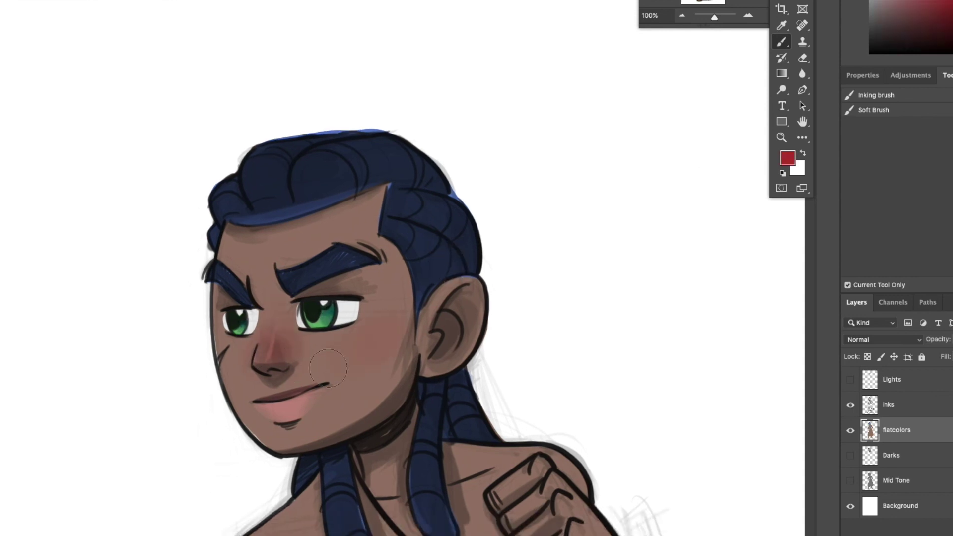
{"action": "mouse_move", "coordinate": [371, 345]}
{"action": "left_mouse_down"}
{"action": "mouse_move", "coordinate": [364, 336]}
{"action": "mouse_move", "coordinate": [353, 356]}
{"action": "left_mouse_up"}
{"action": "left_click_drag", "start_coordinate": [378, 349], "coordinate": [387, 333]}
{"action": "left_click_drag", "start_coordinate": [484, 286], "coordinate": [449, 318]}
Tint the forehead golden yellow and shade the chin and jaw with a muted, grayish brown.
{"action": "left_click", "coordinate": [952, 43]}
{"action": "left_click", "coordinate": [943, 2]}
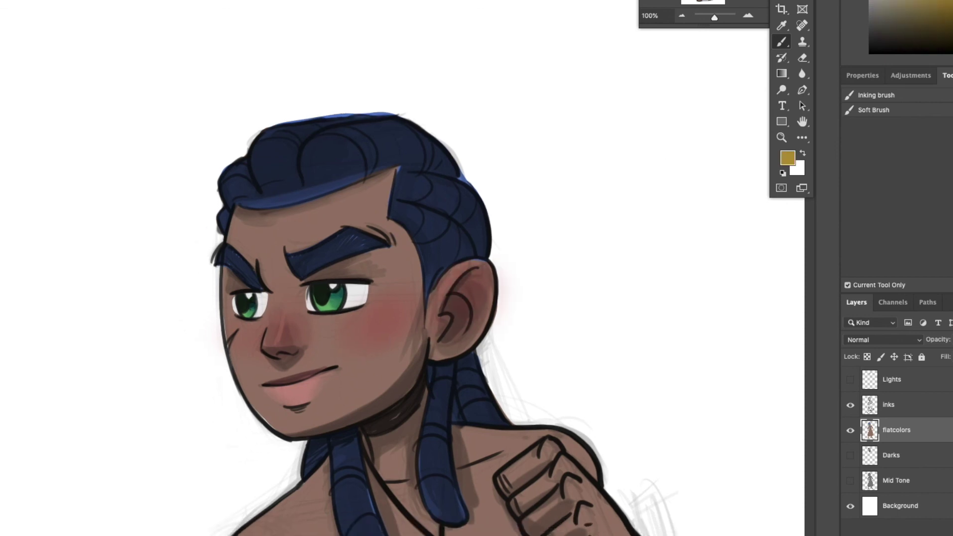
{"action": "mouse_move", "coordinate": [269, 239]}
{"action": "left_mouse_down"}
{"action": "mouse_move", "coordinate": [291, 319]}
{"action": "mouse_move", "coordinate": [238, 254]}
{"action": "left_mouse_up"}
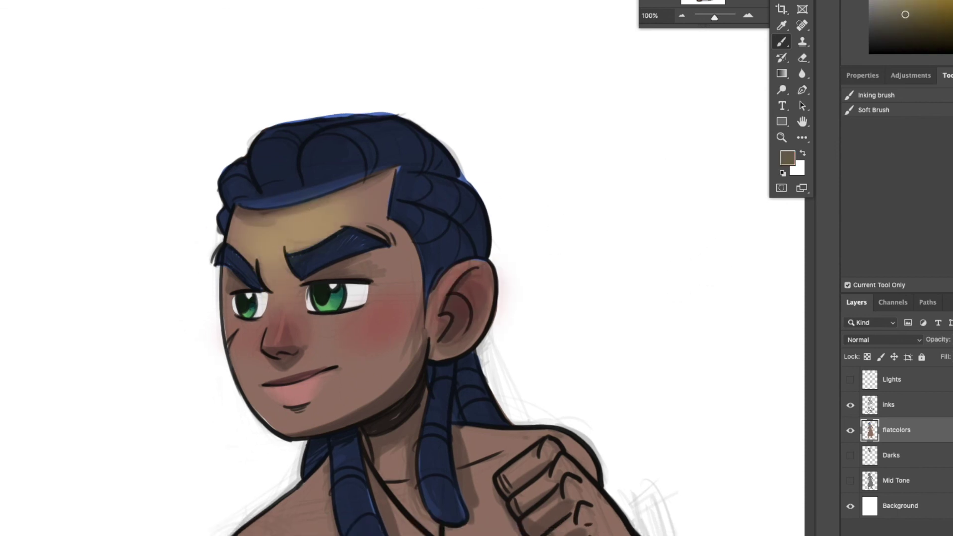
{"action": "left_click", "coordinate": [952, 50]}
{"action": "left_click", "coordinate": [905, 7]}
{"action": "left_click_drag", "start_coordinate": [295, 398], "coordinate": [249, 397]}
{"action": "left_click_drag", "start_coordinate": [471, 317], "coordinate": [472, 302]}
Tint the neck below the jaw with a warm orange-brown.
{"action": "left_click", "coordinate": [951, 3]}
{"action": "left_click_drag", "start_coordinate": [412, 399], "coordinate": [376, 415]}
{"action": "left_click_drag", "start_coordinate": [553, 357], "coordinate": [462, 397]}
Brush a desaturated gray over the middle of the hair sections and hanging braids with a smaller brush.
{"action": "left_click", "coordinate": [874, 3]}
{"action": "key", "text": "bracketleft"}
{"action": "key", "text": "bracketleft"}
{"action": "key", "text": "bracketleft"}
{"action": "left_click_drag", "start_coordinate": [189, 177], "coordinate": [224, 167]}
{"action": "left_click_drag", "start_coordinate": [327, 214], "coordinate": [315, 228]}
{"action": "left_click_drag", "start_coordinate": [369, 402], "coordinate": [375, 342]}
{"action": "left_click_drag", "start_coordinate": [373, 336], "coordinate": [379, 353]}
Color the necklace pendant's gem bright purple and its wrapped cap muted green.
{"action": "mouse_move", "coordinate": [496, 385]}
{"action": "left_mouse_down"}
{"action": "mouse_move", "coordinate": [510, 347]}
{"action": "mouse_move", "coordinate": [561, 297]}
{"action": "left_mouse_up"}
{"action": "left_click_drag", "start_coordinate": [423, 480], "coordinate": [426, 485]}
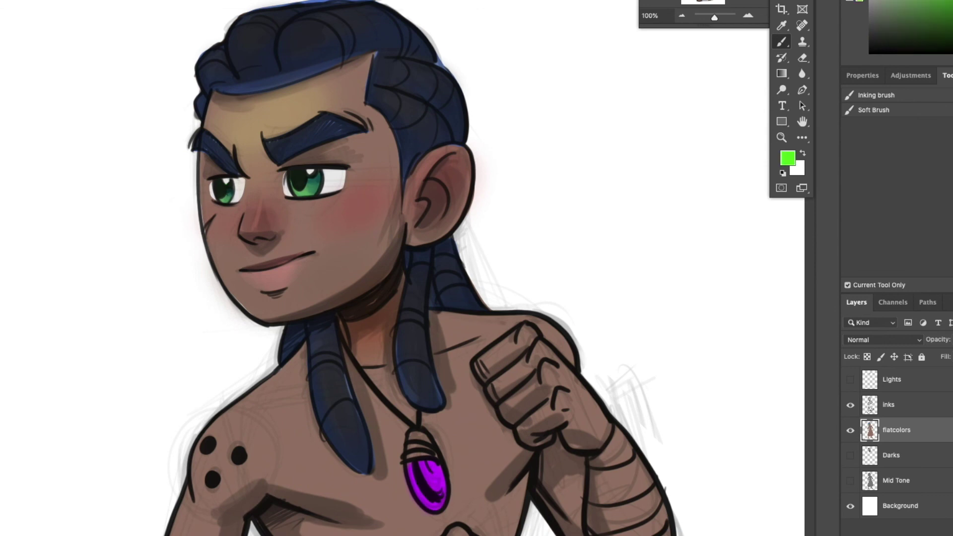
{"action": "left_click_drag", "start_coordinate": [524, 334], "coordinate": [541, 302]}
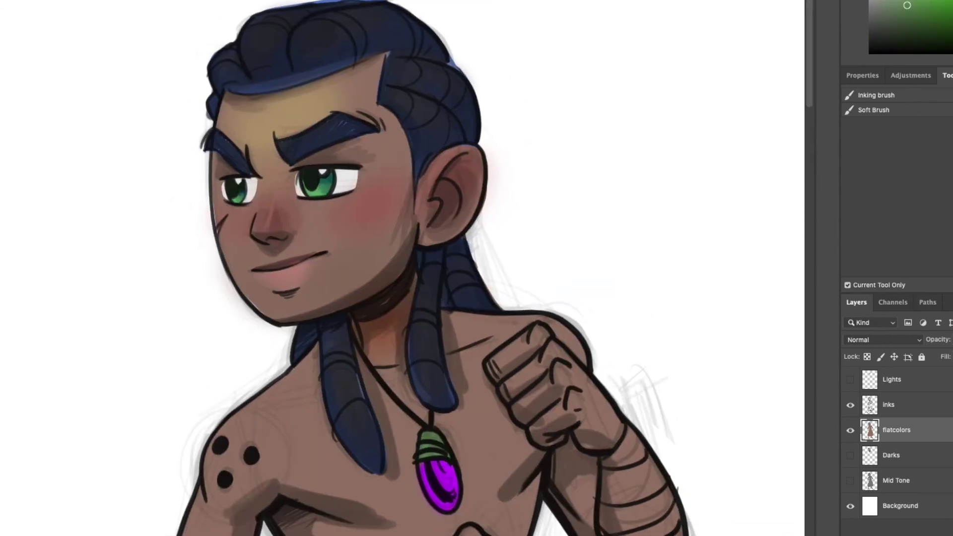
{"action": "left_click_drag", "start_coordinate": [569, 299], "coordinate": [569, 363]}
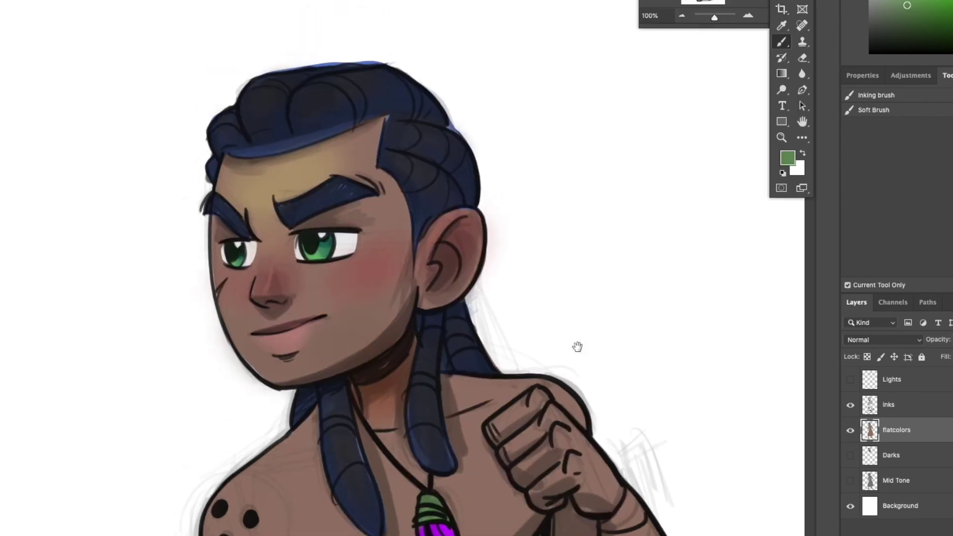
Move the flatcolors layer above the Inks layer, set its blend mode to Color and its opacity to 75%.
{"action": "left_click", "coordinate": [942, 430]}
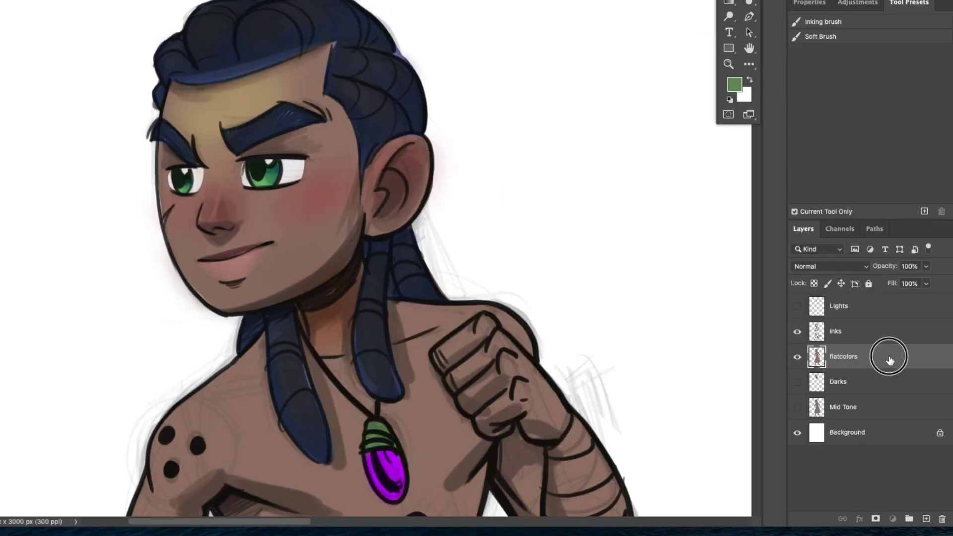
{"action": "left_click_drag", "start_coordinate": [890, 359], "coordinate": [899, 318]}
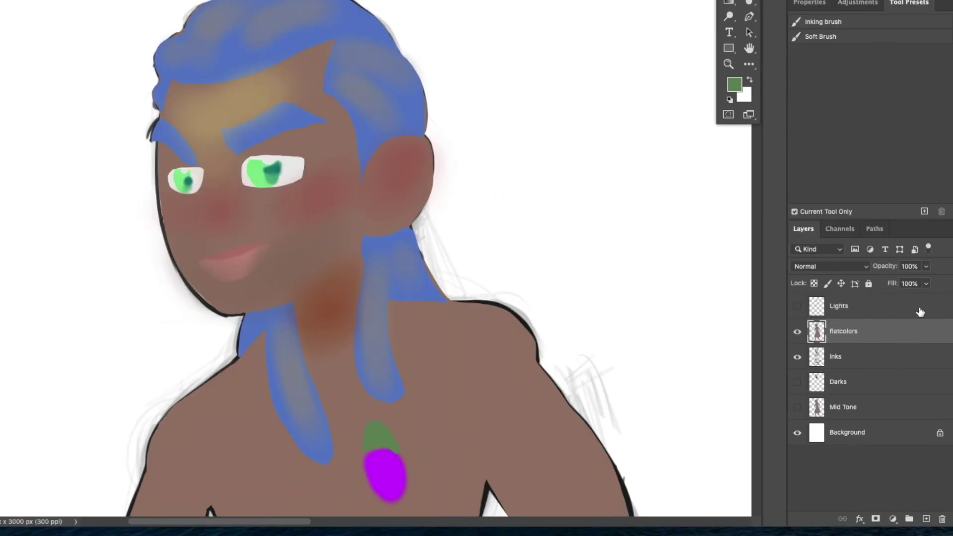
{"action": "left_click", "coordinate": [833, 270]}
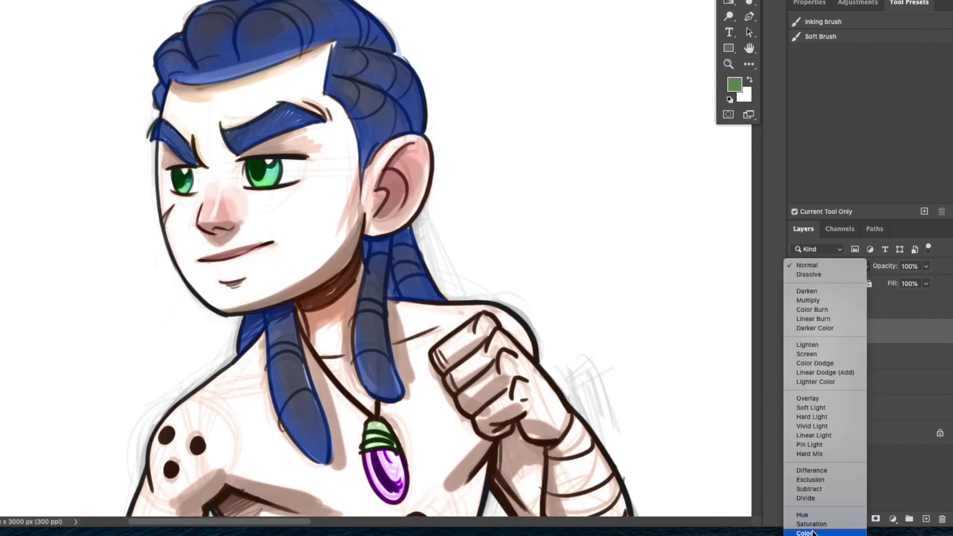
{"action": "left_click", "coordinate": [814, 532]}
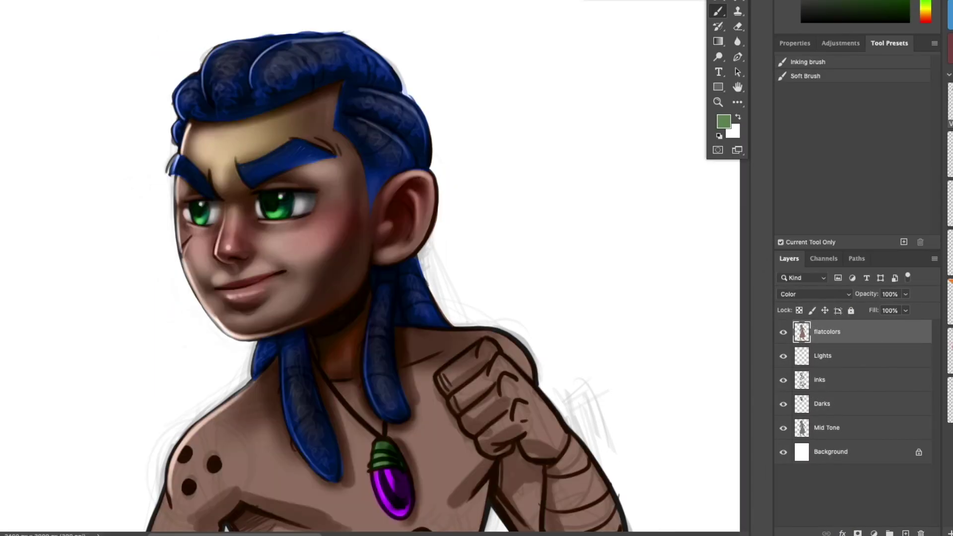
{"action": "left_click", "coordinate": [906, 294]}
{"action": "left_click_drag", "start_coordinate": [907, 309], "coordinate": [889, 311]}
Choose a brown foreground color, load the Soft Brush preset and brush over the forehead to mute its yellow tint.
{"action": "left_click", "coordinate": [724, 121]}
{"action": "left_click", "coordinate": [610, 387]}
{"action": "left_click", "coordinate": [519, 313]}
{"action": "left_click_drag", "start_coordinate": [520, 313], "coordinate": [527, 320]}
{"action": "left_click", "coordinate": [607, 393]}
{"action": "left_click", "coordinate": [694, 248]}
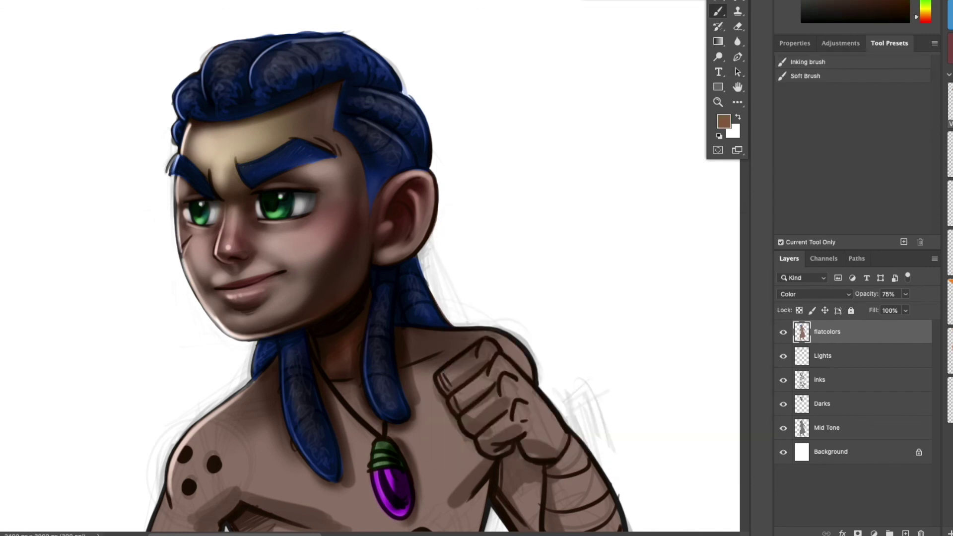
{"action": "left_click", "coordinate": [812, 77]}
{"action": "left_click_drag", "start_coordinate": [315, 125], "coordinate": [295, 125]}
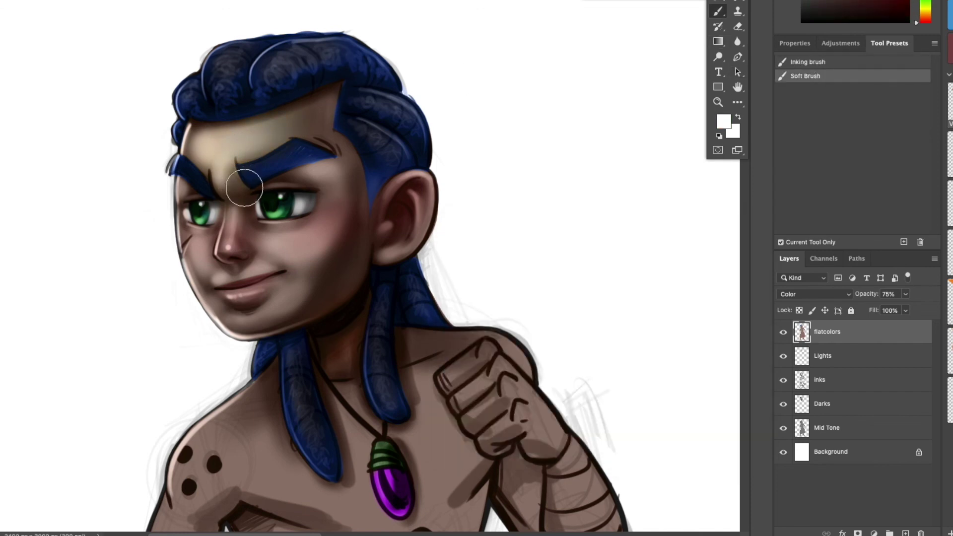
Tint the forehead and temple with a warm tan at 50% brush opacity, and shift both irises toward teal.
{"action": "key", "text": "5"}
{"action": "left_click", "coordinate": [924, 15]}
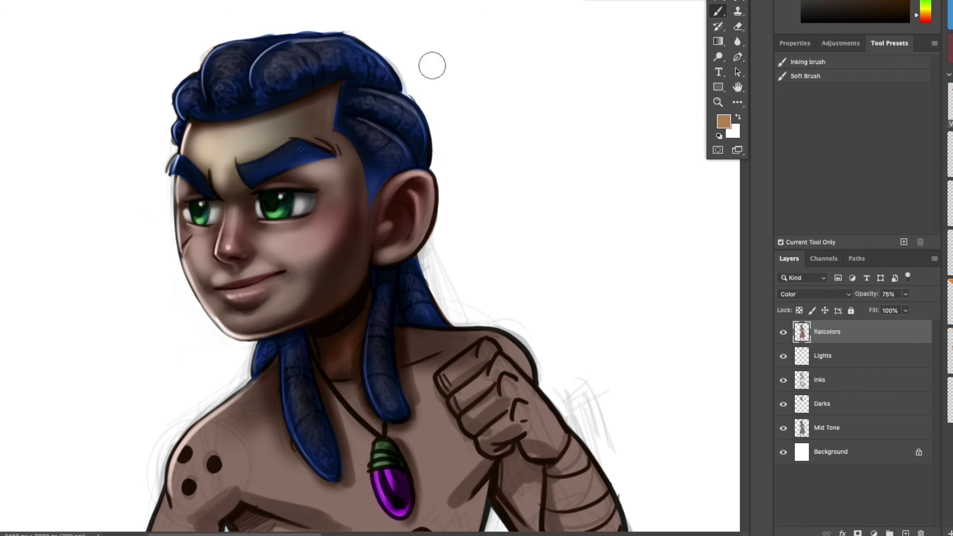
{"action": "mouse_move", "coordinate": [325, 110]}
{"action": "left_mouse_down"}
{"action": "mouse_move", "coordinate": [288, 102]}
{"action": "mouse_move", "coordinate": [223, 153]}
{"action": "mouse_move", "coordinate": [320, 122]}
{"action": "left_mouse_up"}
{"action": "left_click_drag", "start_coordinate": [483, 137], "coordinate": [455, 170]}
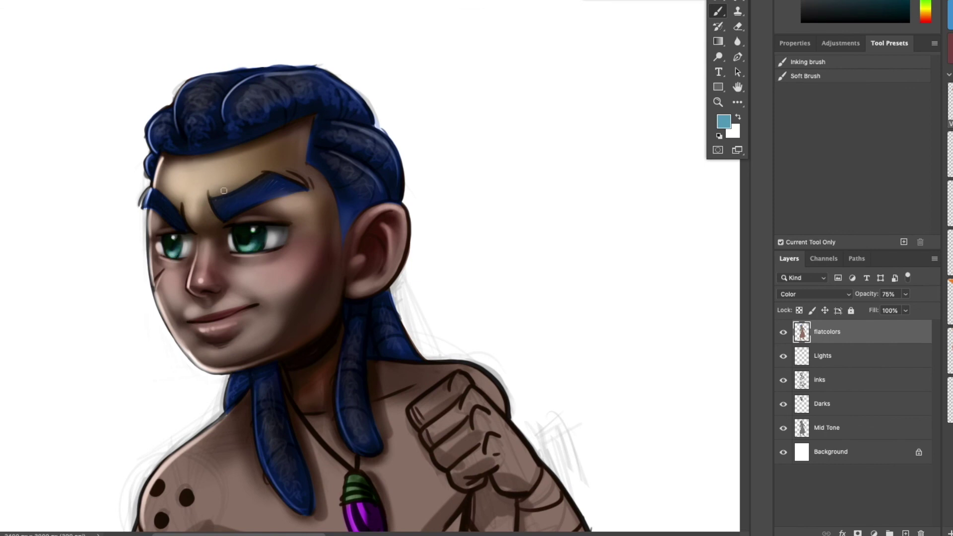
Tint the lips with a saturated magenta.
{"action": "left_click_drag", "start_coordinate": [321, 315], "coordinate": [319, 310]}
{"action": "left_click", "coordinate": [924, 1]}
{"action": "left_click", "coordinate": [908, 1]}
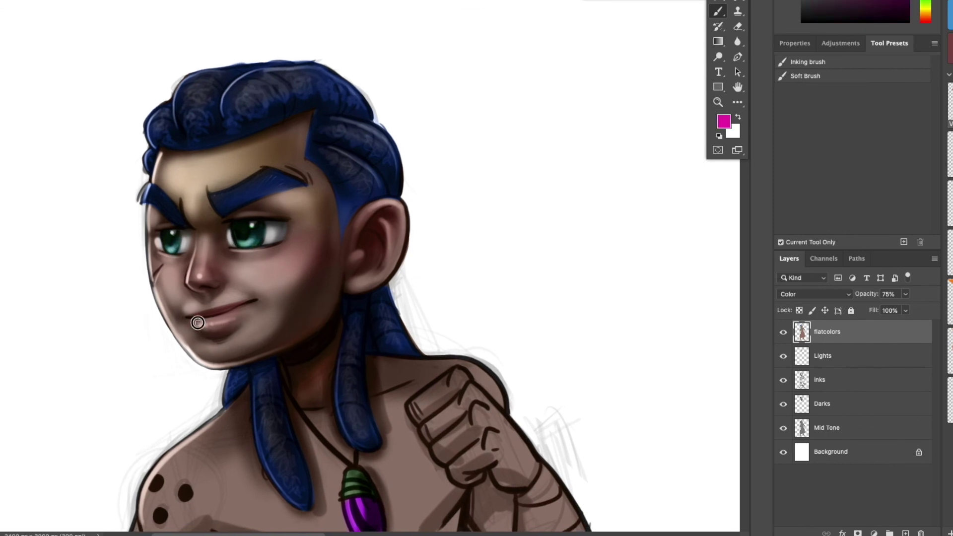
{"action": "left_click_drag", "start_coordinate": [211, 327], "coordinate": [196, 321]}
{"action": "mouse_move", "coordinate": [360, 269]}
{"action": "left_mouse_down"}
{"action": "mouse_move", "coordinate": [328, 292]}
{"action": "mouse_move", "coordinate": [332, 359]}
{"action": "left_mouse_up"}
Tint the top of the hair with a muted olive green and soften the temple hairline with sampled skin brown.
{"action": "left_click", "coordinate": [926, 4]}
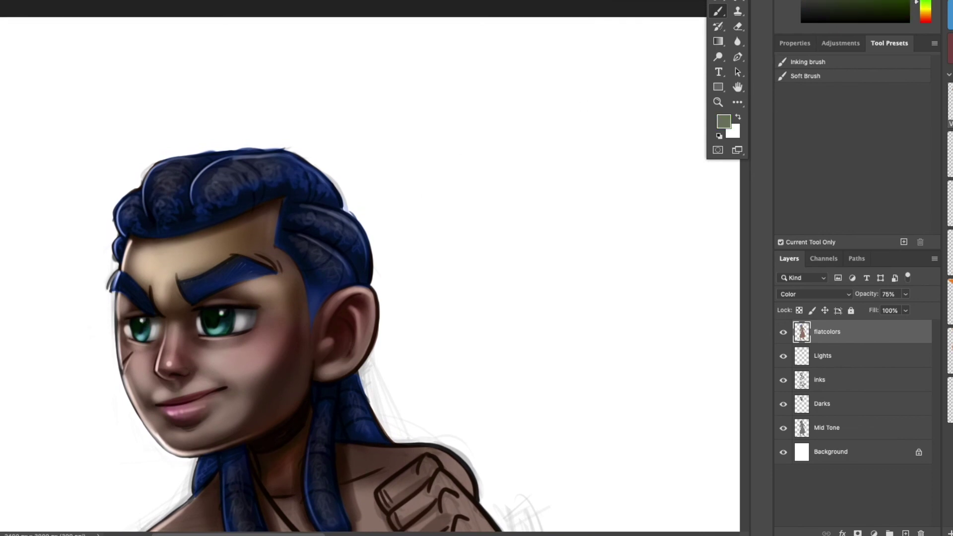
{"action": "mouse_move", "coordinate": [156, 203]}
{"action": "left_mouse_down"}
{"action": "mouse_move", "coordinate": [160, 217]}
{"action": "mouse_move", "coordinate": [134, 213]}
{"action": "mouse_move", "coordinate": [202, 209]}
{"action": "mouse_move", "coordinate": [245, 188]}
{"action": "mouse_move", "coordinate": [135, 220]}
{"action": "mouse_move", "coordinate": [277, 170]}
{"action": "mouse_move", "coordinate": [287, 226]}
{"action": "left_mouse_up"}
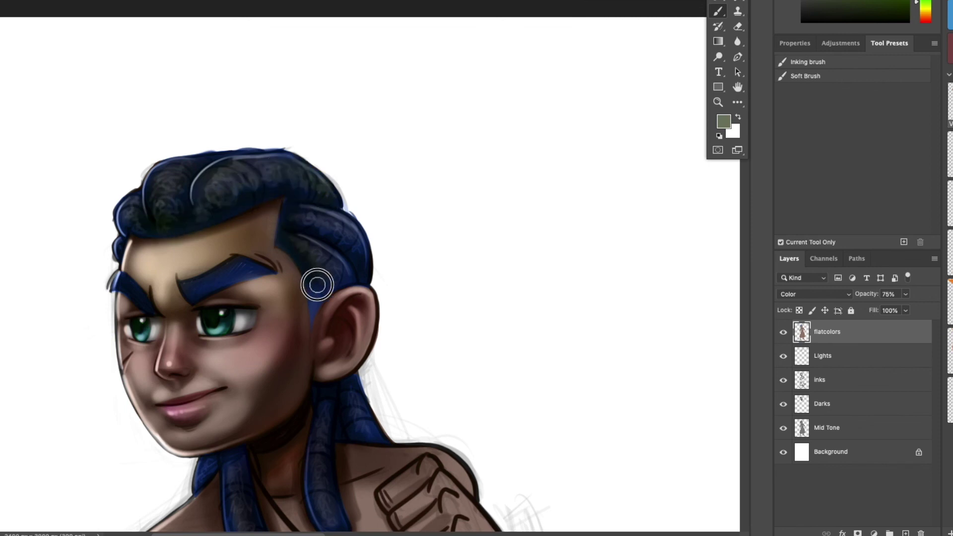
{"action": "left_click", "coordinate": [298, 302], "text": "alt"}
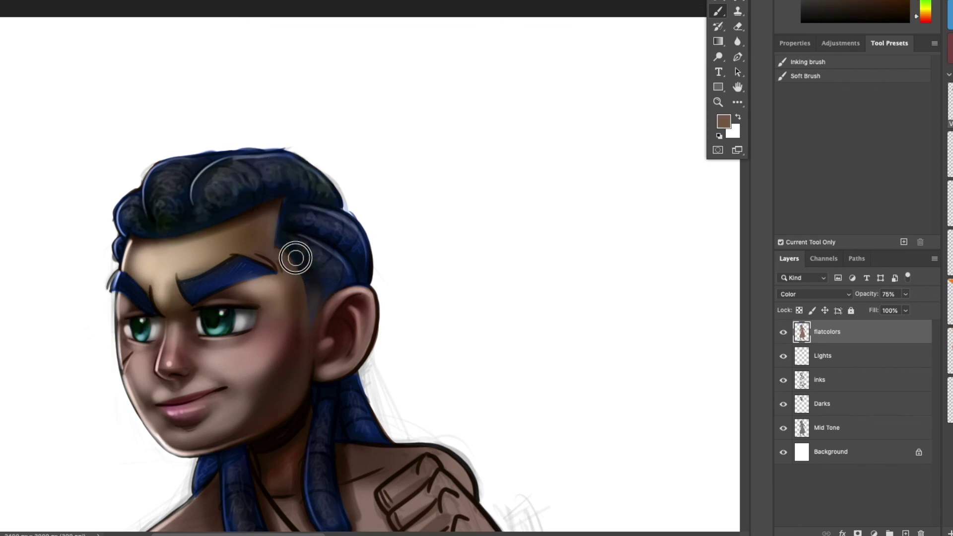
Sample the tan forehead color and brush it lightly over the eyebrows and the hanging braids.
{"action": "left_click", "coordinate": [211, 254], "text": "alt"}
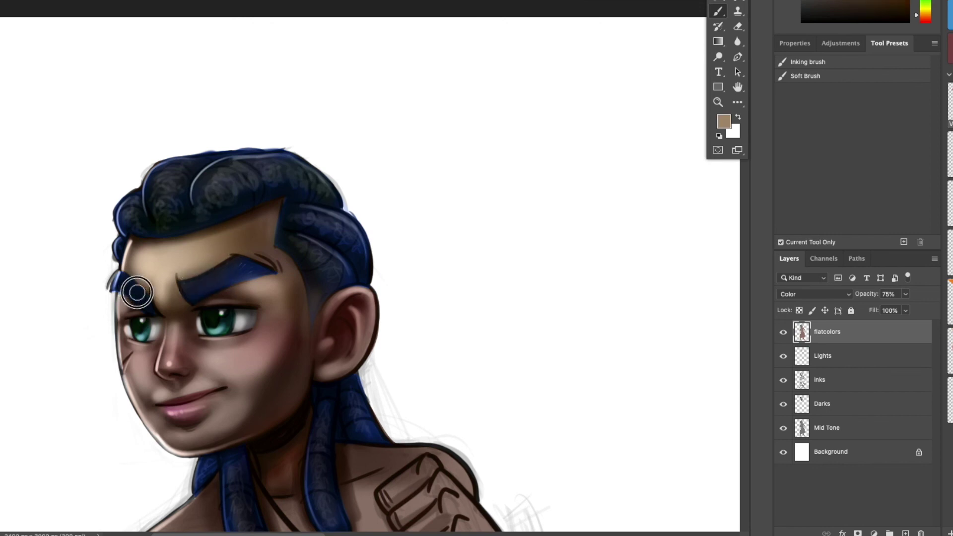
{"action": "scroll", "coordinate": [312, 304], "scroll_direction": "down", "scroll_amount": 3}
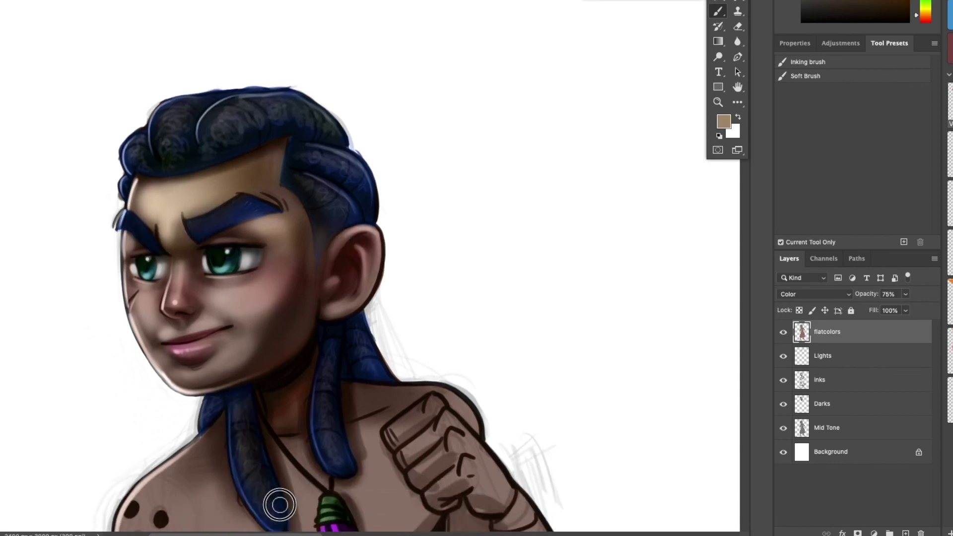
{"action": "left_click_drag", "start_coordinate": [290, 444], "coordinate": [275, 377]}
{"action": "left_click_drag", "start_coordinate": [346, 306], "coordinate": [340, 397]}
Tint the brow area with a pink sampled from the cheek and reduce the flatcolors layer's opacity to 65%.
{"action": "left_click", "coordinate": [241, 314], "text": "alt"}
{"action": "mouse_move", "coordinate": [156, 246]}
{"action": "left_mouse_down"}
{"action": "mouse_move", "coordinate": [133, 212]}
{"action": "mouse_move", "coordinate": [132, 236]}
{"action": "mouse_move", "coordinate": [151, 213]}
{"action": "left_mouse_up"}
{"action": "left_click_drag", "start_coordinate": [533, 281], "coordinate": [488, 295]}
{"action": "mouse_move", "coordinate": [437, 363]}
{"action": "left_mouse_down"}
{"action": "mouse_move", "coordinate": [472, 341]}
{"action": "mouse_move", "coordinate": [527, 256]}
{"action": "mouse_move", "coordinate": [530, 343]}
{"action": "left_mouse_up"}
Add a Hue/Saturation adjustment above flatcolors with Saturation +23 and Lightness +9.
{"action": "left_click", "coordinate": [841, 43]}
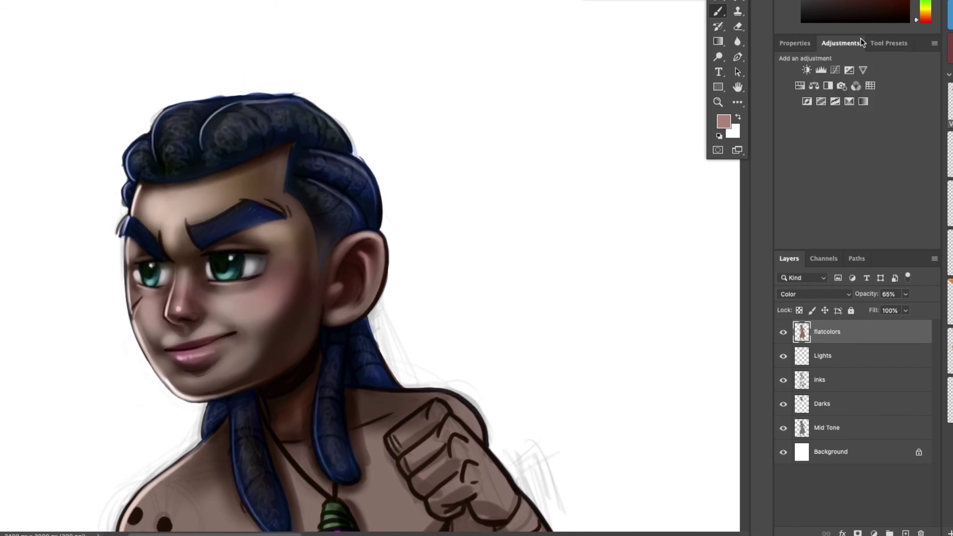
{"action": "left_click", "coordinate": [800, 86]}
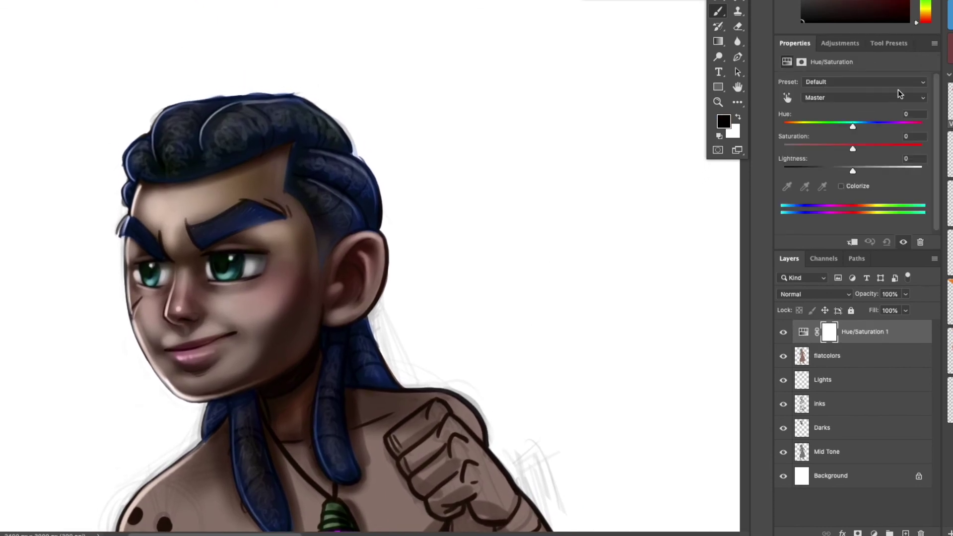
{"action": "mouse_move", "coordinate": [854, 149]}
{"action": "left_mouse_down"}
{"action": "mouse_move", "coordinate": [882, 150]}
{"action": "mouse_move", "coordinate": [862, 150]}
{"action": "mouse_move", "coordinate": [861, 171]}
{"action": "left_mouse_up"}
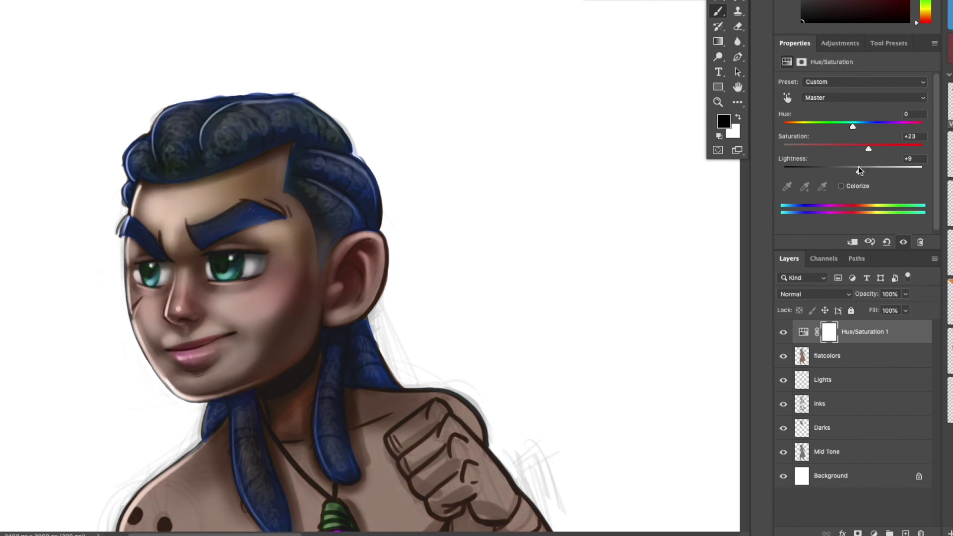
Add a new layer above the Hue/Saturation adjustment and set its blend mode to Soft Light.
{"action": "left_click", "coordinate": [905, 533]}
{"action": "left_click", "coordinate": [814, 294]}
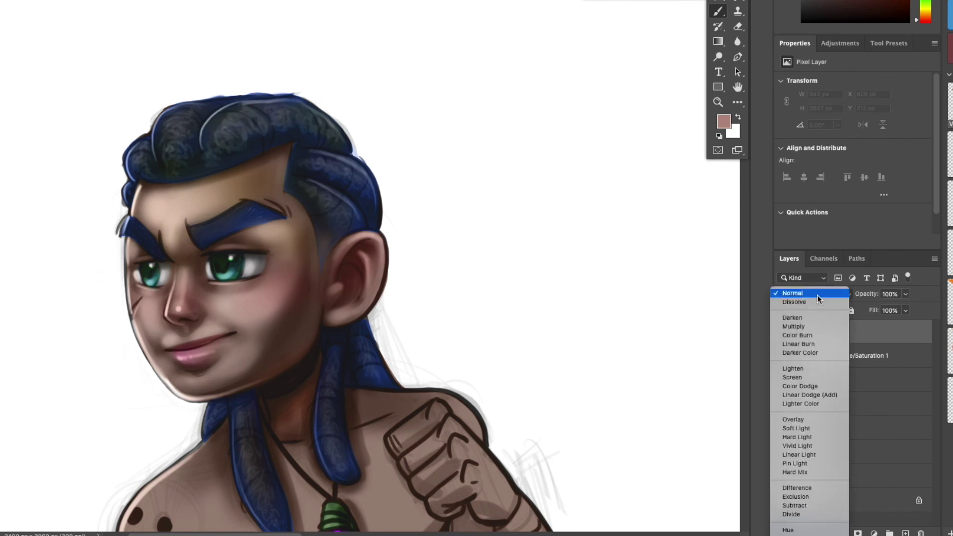
{"action": "left_click", "coordinate": [799, 428]}
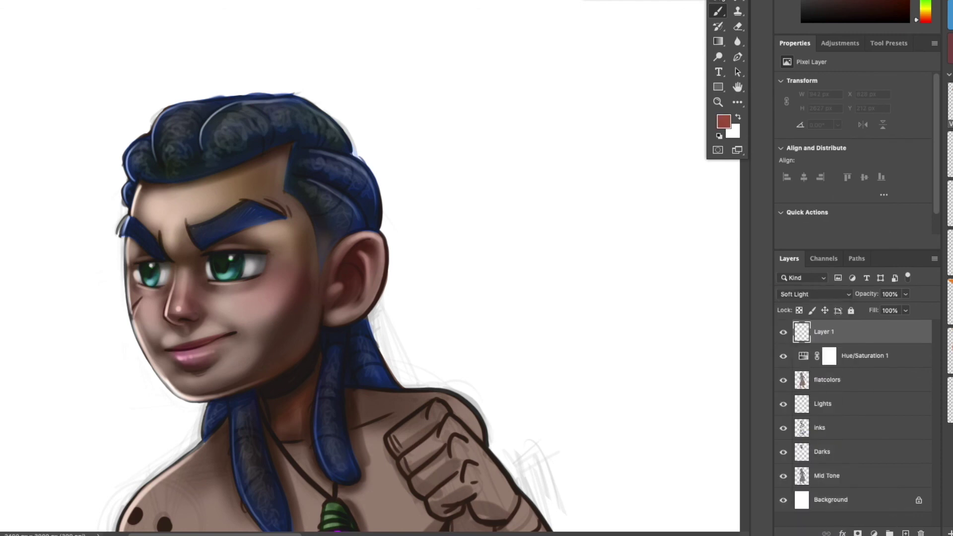
Paint a muted red over the head, shoulders and raised fist with a much larger brush, keeping the layer in Soft Light.
{"action": "key", "text": "bracketright"}
{"action": "key", "text": "bracketright"}
{"action": "key", "text": "bracketright"}
{"action": "key", "text": "bracketright"}
{"action": "key", "text": "bracketright"}
{"action": "key", "text": "bracketright"}
{"action": "key", "text": "bracketright"}
{"action": "key", "text": "bracketright"}
{"action": "mouse_move", "coordinate": [303, 181]}
{"action": "left_mouse_down"}
{"action": "mouse_move", "coordinate": [309, 395]}
{"action": "mouse_move", "coordinate": [308, 177]}
{"action": "mouse_move", "coordinate": [174, 276]}
{"action": "mouse_move", "coordinate": [287, 451]}
{"action": "mouse_move", "coordinate": [181, 492]}
{"action": "mouse_move", "coordinate": [323, 247]}
{"action": "mouse_move", "coordinate": [190, 158]}
{"action": "mouse_move", "coordinate": [222, 419]}
{"action": "left_mouse_up"}
{"action": "left_click", "coordinate": [815, 295]}
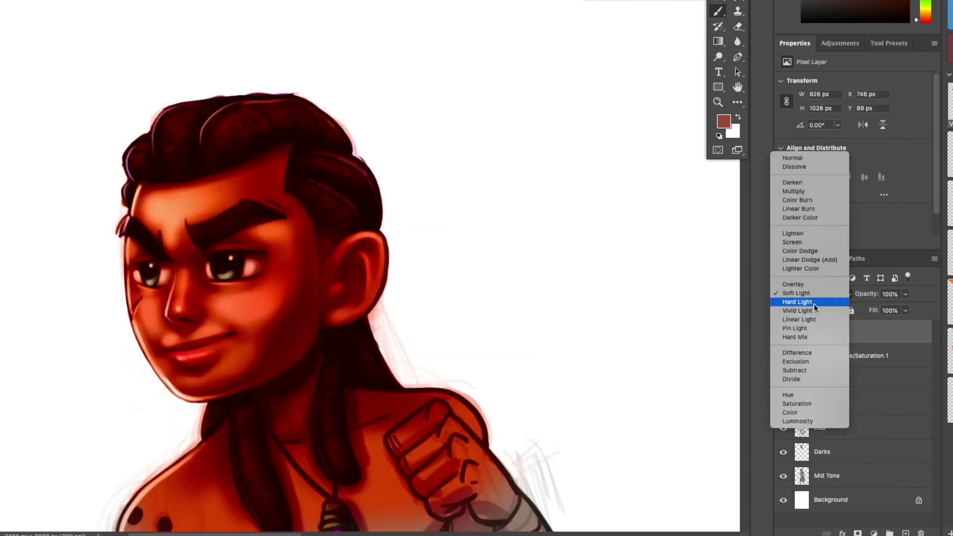
{"action": "left_click", "coordinate": [814, 294]}
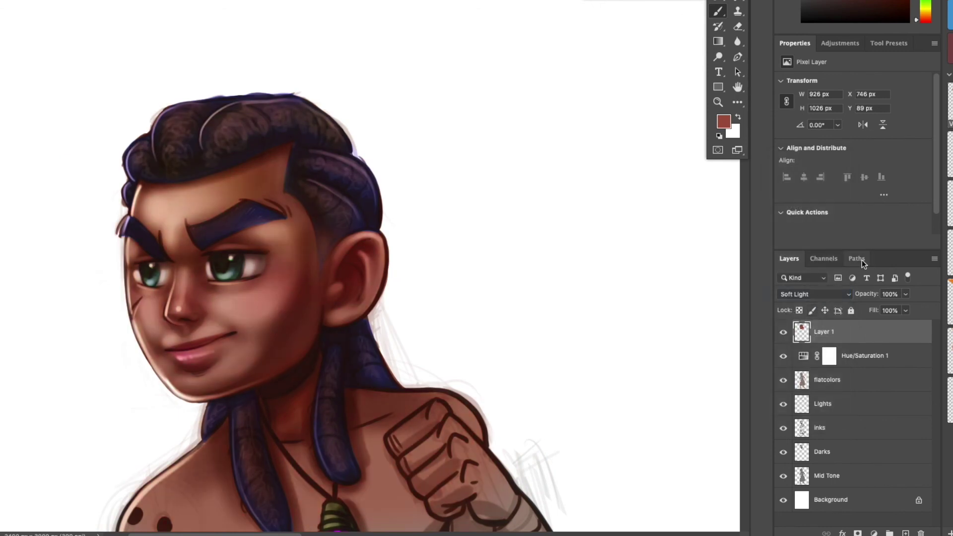
Add a mask to the red Soft Light layer and paint black to remove the tint from the eyes, eyebrows, lips and braids.
{"action": "left_click", "coordinate": [858, 533]}
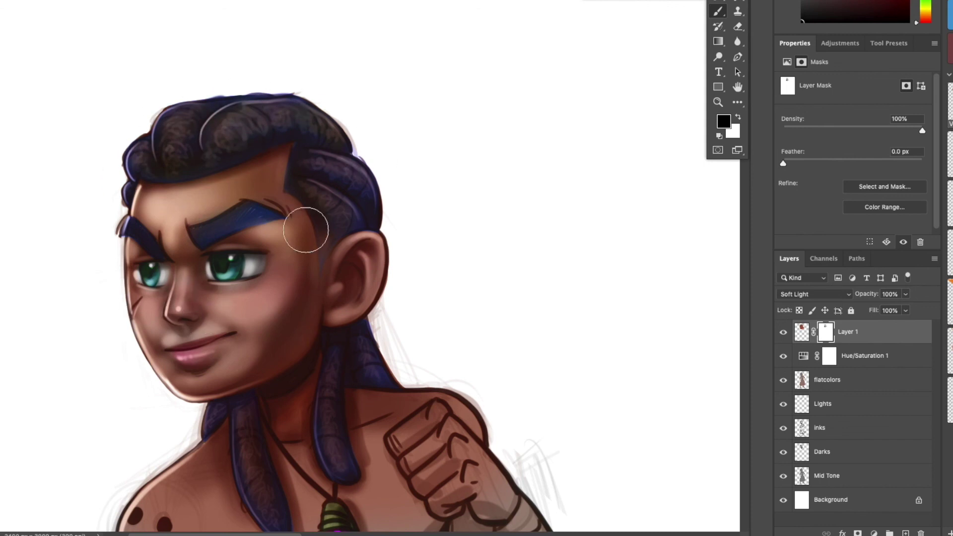
{"action": "left_click_drag", "start_coordinate": [404, 301], "coordinate": [396, 266]}
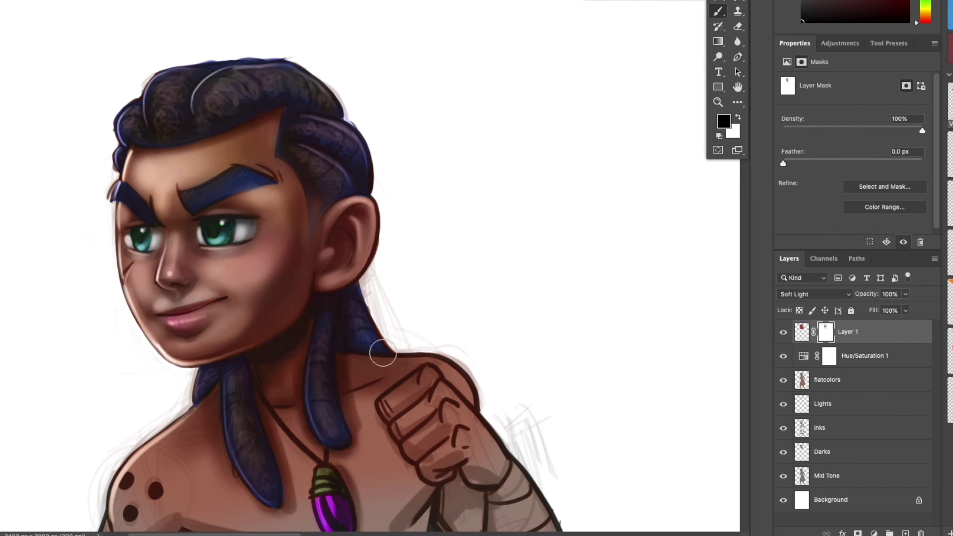
{"action": "left_click", "coordinate": [783, 333]}
{"action": "left_click", "coordinate": [783, 332]}
{"action": "left_click_drag", "start_coordinate": [451, 228], "coordinate": [492, 177]}
Create a new Normal layer on top and paint black along the upper eyelids, pupils and corner of the mouth.
{"action": "left_click", "coordinate": [906, 533]}
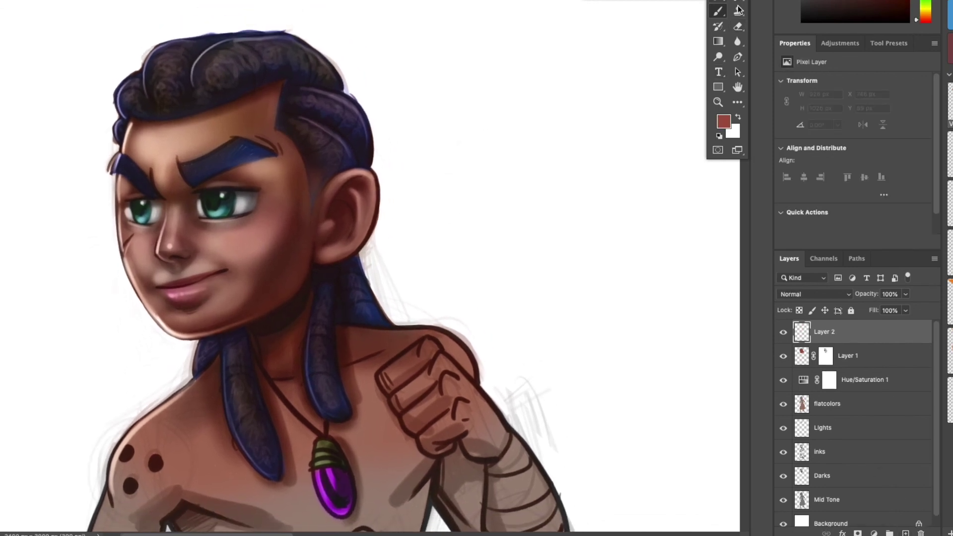
{"action": "left_click_drag", "start_coordinate": [825, 11], "coordinate": [793, 28]}
{"action": "left_click_drag", "start_coordinate": [177, 201], "coordinate": [387, 283]}
{"action": "mouse_move", "coordinate": [222, 286]}
{"action": "left_mouse_down"}
{"action": "mouse_move", "coordinate": [207, 269]}
{"action": "mouse_move", "coordinate": [214, 280]}
{"action": "mouse_move", "coordinate": [209, 266]}
{"action": "mouse_move", "coordinate": [240, 275]}
{"action": "left_mouse_up"}
{"action": "mouse_move", "coordinate": [410, 279]}
{"action": "left_mouse_down"}
{"action": "mouse_move", "coordinate": [399, 353]}
{"action": "mouse_move", "coordinate": [360, 340]}
{"action": "mouse_move", "coordinate": [354, 327]}
{"action": "mouse_move", "coordinate": [358, 346]}
{"action": "mouse_move", "coordinate": [361, 324]}
{"action": "mouse_move", "coordinate": [365, 340]}
{"action": "mouse_move", "coordinate": [367, 329]}
{"action": "mouse_move", "coordinate": [360, 319]}
{"action": "mouse_move", "coordinate": [350, 337]}
{"action": "mouse_move", "coordinate": [359, 321]}
{"action": "mouse_move", "coordinate": [339, 326]}
{"action": "mouse_move", "coordinate": [362, 313]}
{"action": "mouse_move", "coordinate": [376, 329]}
{"action": "mouse_move", "coordinate": [384, 318]}
{"action": "mouse_move", "coordinate": [367, 315]}
{"action": "mouse_move", "coordinate": [390, 313]}
{"action": "mouse_move", "coordinate": [393, 333]}
{"action": "mouse_move", "coordinate": [374, 331]}
{"action": "mouse_move", "coordinate": [390, 328]}
{"action": "mouse_move", "coordinate": [378, 340]}
{"action": "mouse_move", "coordinate": [338, 320]}
{"action": "mouse_move", "coordinate": [338, 347]}
{"action": "left_mouse_up"}
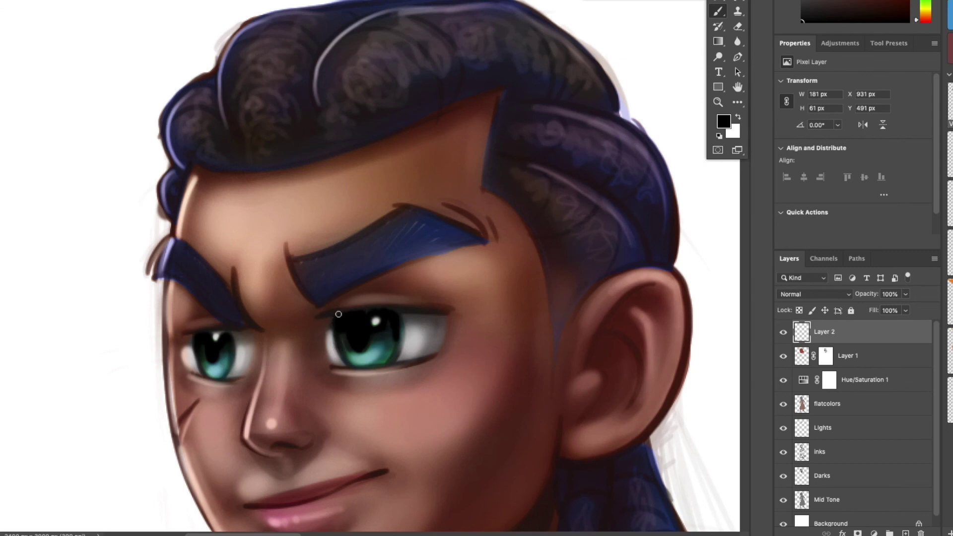
{"action": "mouse_move", "coordinate": [334, 315]}
{"action": "left_mouse_down"}
{"action": "mouse_move", "coordinate": [363, 310]}
{"action": "mouse_move", "coordinate": [328, 312]}
{"action": "left_mouse_up"}
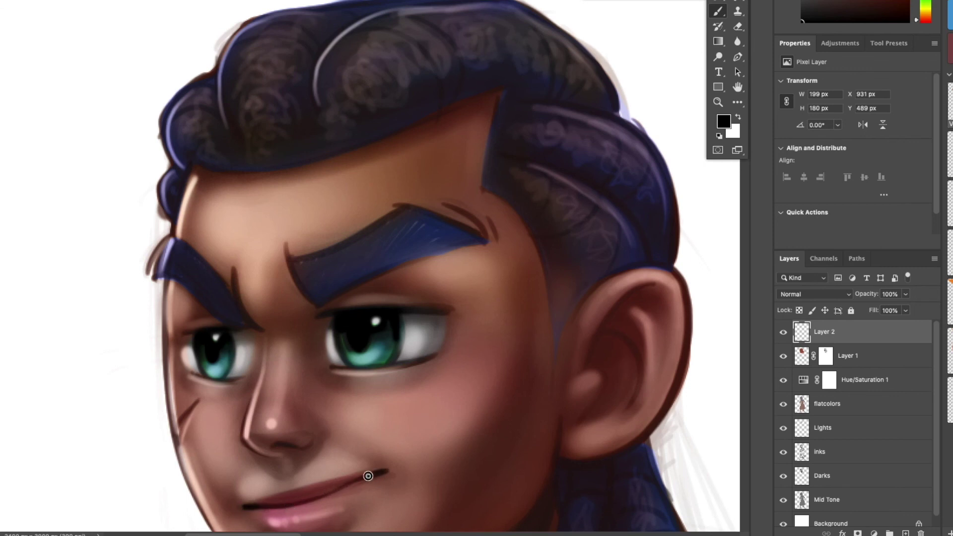
Deepen the shadows under the jaw and inside the ear with black.
{"action": "key", "text": "super+minus"}
{"action": "key", "text": "super+minus"}
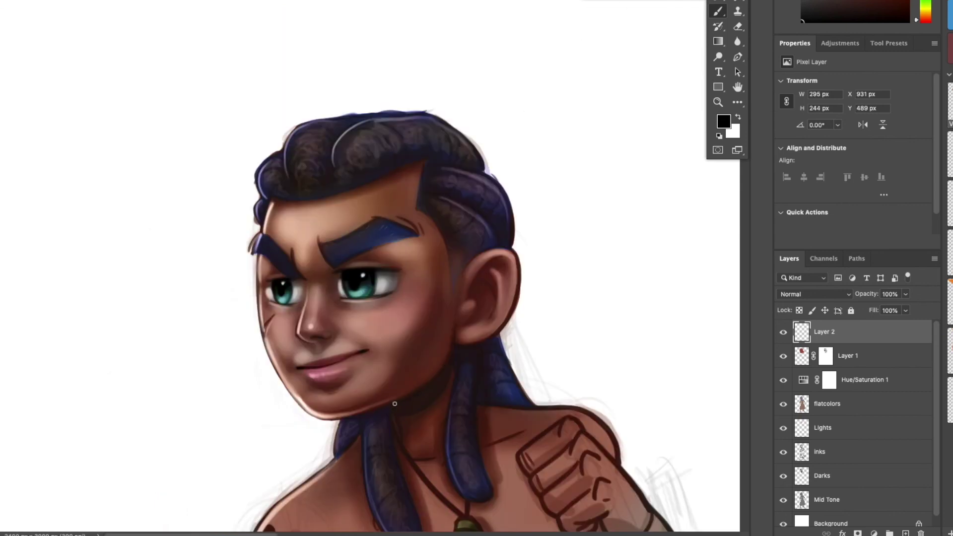
{"action": "mouse_move", "coordinate": [399, 406]}
{"action": "left_mouse_down"}
{"action": "mouse_move", "coordinate": [450, 357]}
{"action": "mouse_move", "coordinate": [438, 383]}
{"action": "mouse_move", "coordinate": [393, 413]}
{"action": "mouse_move", "coordinate": [420, 406]}
{"action": "mouse_move", "coordinate": [393, 411]}
{"action": "mouse_move", "coordinate": [401, 401]}
{"action": "mouse_move", "coordinate": [357, 419]}
{"action": "left_mouse_up"}
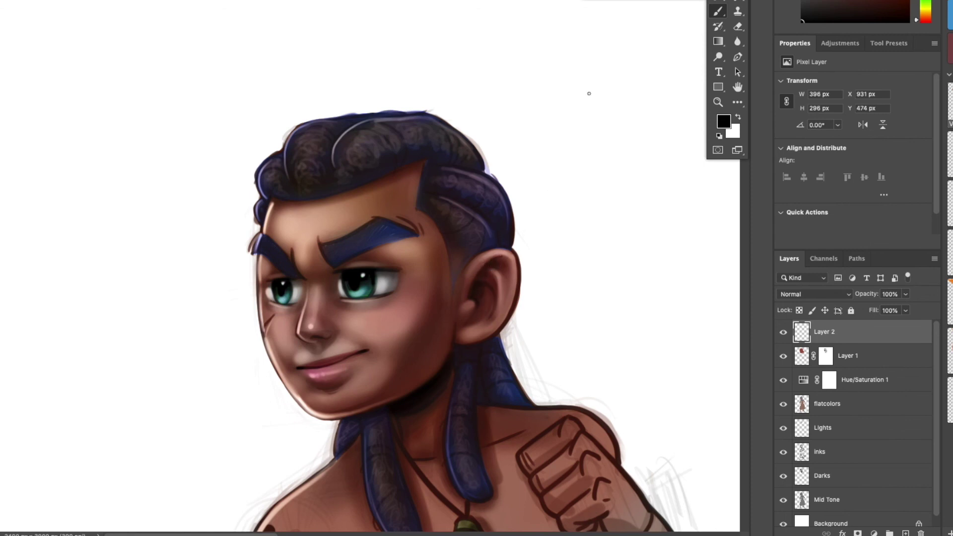
Add another new layer on top of the stack and switch the brush color to white.
{"action": "key", "text": "super+minus"}
{"action": "mouse_move", "coordinate": [476, 351]}
{"action": "left_mouse_down"}
{"action": "mouse_move", "coordinate": [472, 324]}
{"action": "mouse_move", "coordinate": [408, 324]}
{"action": "mouse_move", "coordinate": [386, 340]}
{"action": "left_mouse_up"}
{"action": "left_click", "coordinate": [906, 533]}
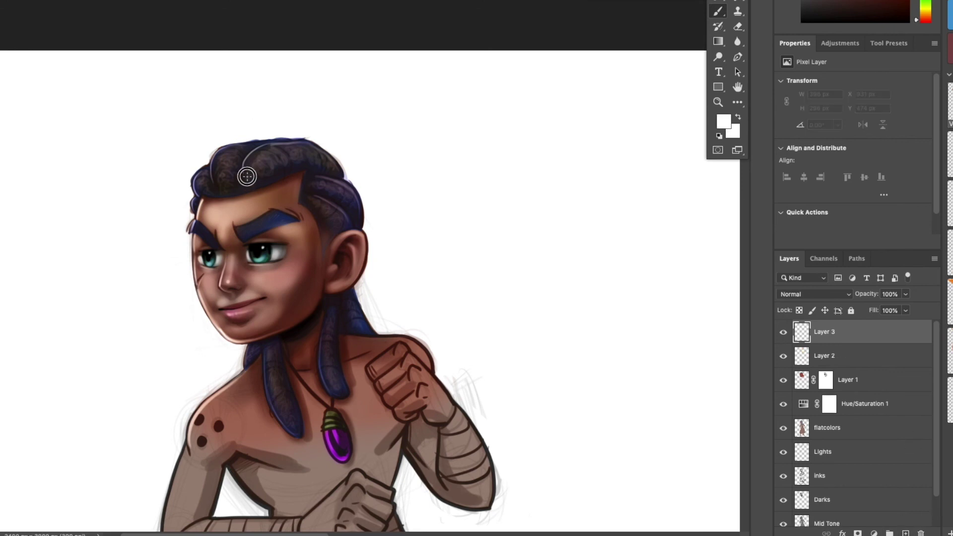
Paint white highlights on the top rolls of hair, the eyebrow hairs, the far eye and the front hanging braid.
{"action": "mouse_move", "coordinate": [248, 181]}
{"action": "left_mouse_down"}
{"action": "mouse_move", "coordinate": [258, 157]}
{"action": "mouse_move", "coordinate": [264, 171]}
{"action": "mouse_move", "coordinate": [288, 149]}
{"action": "left_mouse_up"}
{"action": "left_click_drag", "start_coordinate": [221, 182], "coordinate": [226, 159]}
{"action": "left_click_drag", "start_coordinate": [242, 235], "coordinate": [262, 217]}
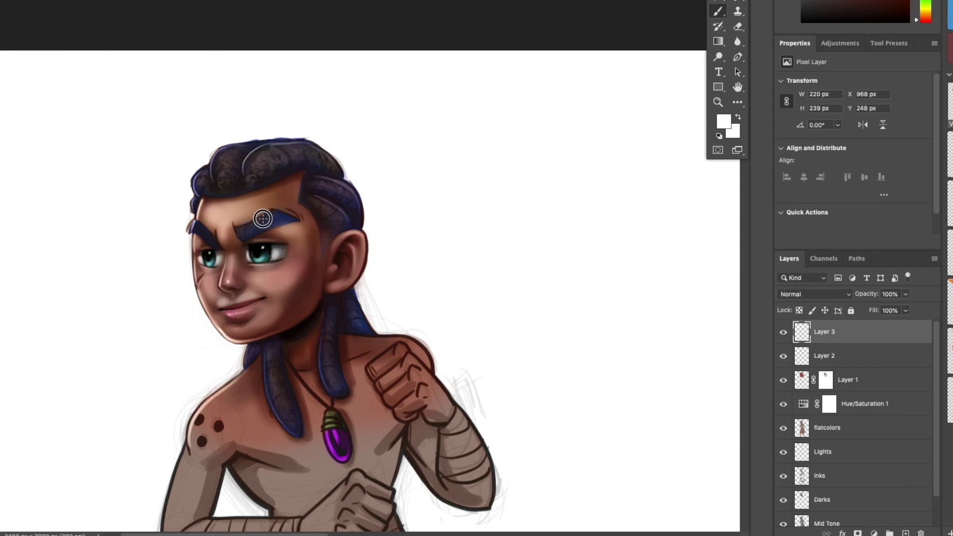
{"action": "left_click_drag", "start_coordinate": [205, 235], "coordinate": [212, 249]}
{"action": "left_click_drag", "start_coordinate": [213, 250], "coordinate": [220, 249]}
{"action": "mouse_move", "coordinate": [281, 351]}
{"action": "left_mouse_down"}
{"action": "mouse_move", "coordinate": [270, 383]}
{"action": "mouse_move", "coordinate": [270, 362]}
{"action": "mouse_move", "coordinate": [282, 395]}
{"action": "mouse_move", "coordinate": [270, 385]}
{"action": "mouse_move", "coordinate": [277, 427]}
{"action": "left_mouse_up"}
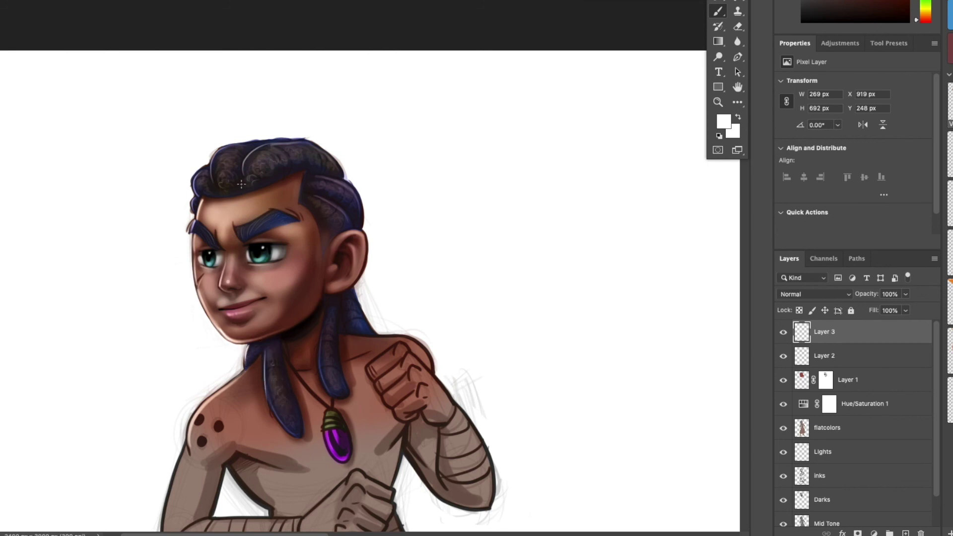
Add a white rim light along the far edge of the face and the front and top contours of the hair.
{"action": "left_click_drag", "start_coordinate": [196, 222], "coordinate": [194, 258]}
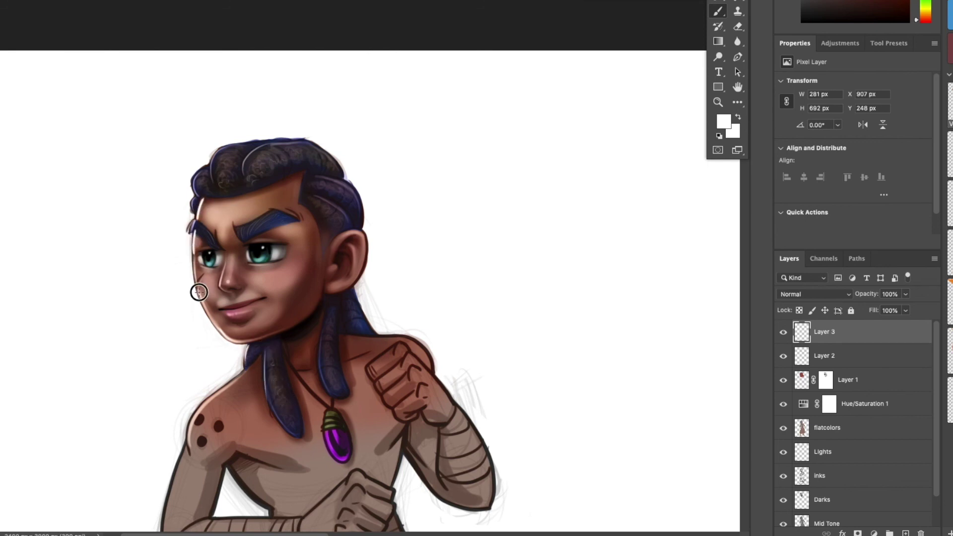
{"action": "left_click_drag", "start_coordinate": [201, 301], "coordinate": [222, 326]}
{"action": "mouse_move", "coordinate": [196, 195]}
{"action": "left_mouse_down"}
{"action": "mouse_move", "coordinate": [206, 167]}
{"action": "mouse_move", "coordinate": [212, 178]}
{"action": "mouse_move", "coordinate": [237, 146]}
{"action": "mouse_move", "coordinate": [218, 151]}
{"action": "mouse_move", "coordinate": [249, 144]}
{"action": "mouse_move", "coordinate": [243, 173]}
{"action": "mouse_move", "coordinate": [244, 158]}
{"action": "mouse_move", "coordinate": [303, 133]}
{"action": "left_mouse_up"}
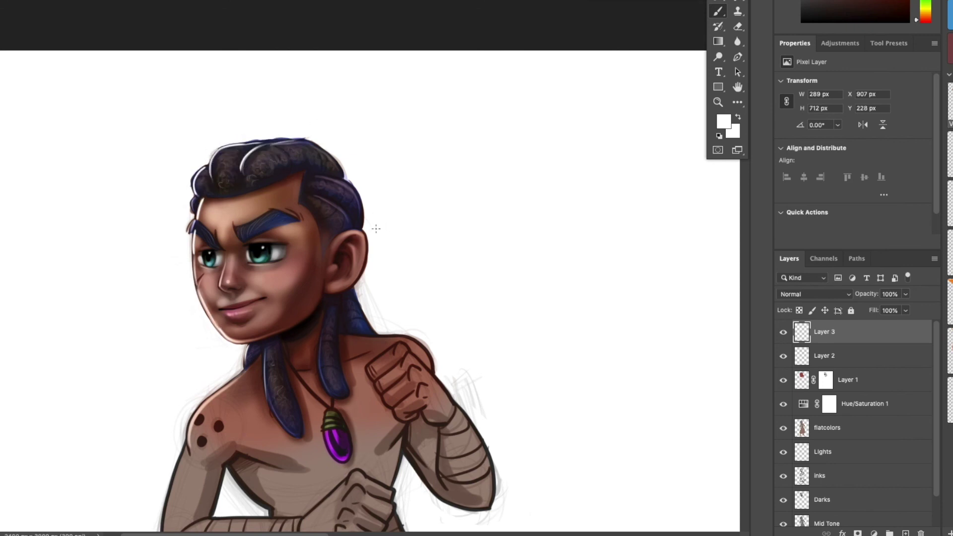
Paint white just outside the head to cover stray sketch lines around the eyebrow tip and the hair outline.
{"action": "scroll", "coordinate": [324, 229], "scroll_direction": "up", "scroll_amount": 5}
{"action": "left_click_drag", "start_coordinate": [249, 224], "coordinate": [518, 240]}
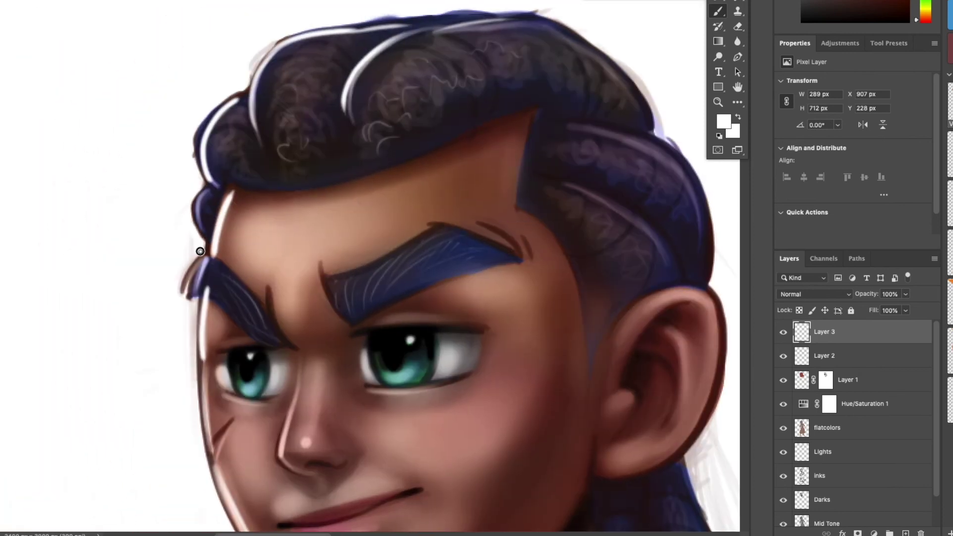
{"action": "left_click_drag", "start_coordinate": [190, 265], "coordinate": [182, 275]}
{"action": "left_click_drag", "start_coordinate": [193, 162], "coordinate": [197, 124]}
{"action": "mouse_move", "coordinate": [237, 89]}
{"action": "left_mouse_down"}
{"action": "mouse_move", "coordinate": [194, 138]}
{"action": "mouse_move", "coordinate": [218, 102]}
{"action": "left_mouse_up"}
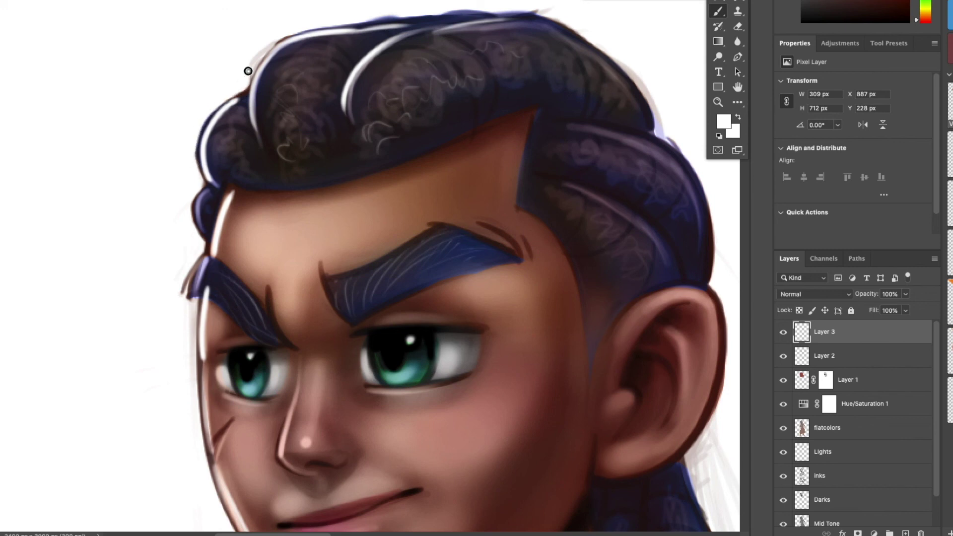
{"action": "left_click_drag", "start_coordinate": [250, 66], "coordinate": [289, 33]}
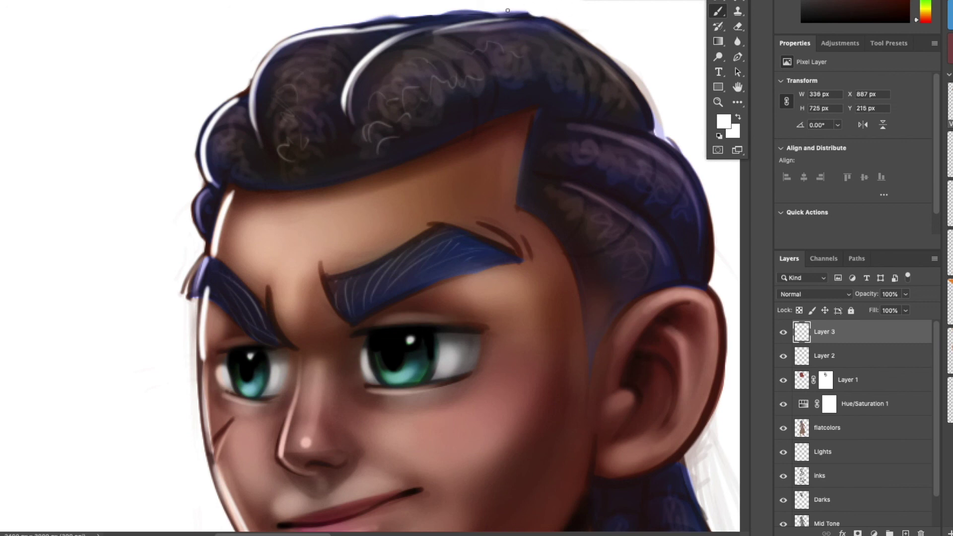
{"action": "mouse_move", "coordinate": [517, 10]}
{"action": "left_mouse_down"}
{"action": "mouse_move", "coordinate": [555, 19]}
{"action": "mouse_move", "coordinate": [654, 101]}
{"action": "left_mouse_up"}
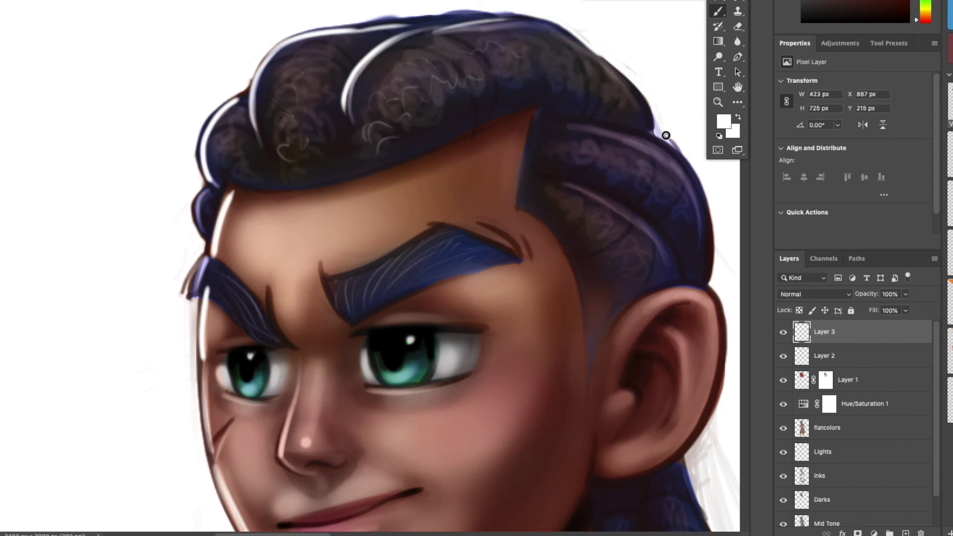
Add a Curves adjustment layer above Layer 3, lifting the black point and slightly brightening the midtones.
{"action": "key", "text": "super+minus"}
{"action": "key", "text": "super+minus"}
{"action": "key", "text": "super+minus"}
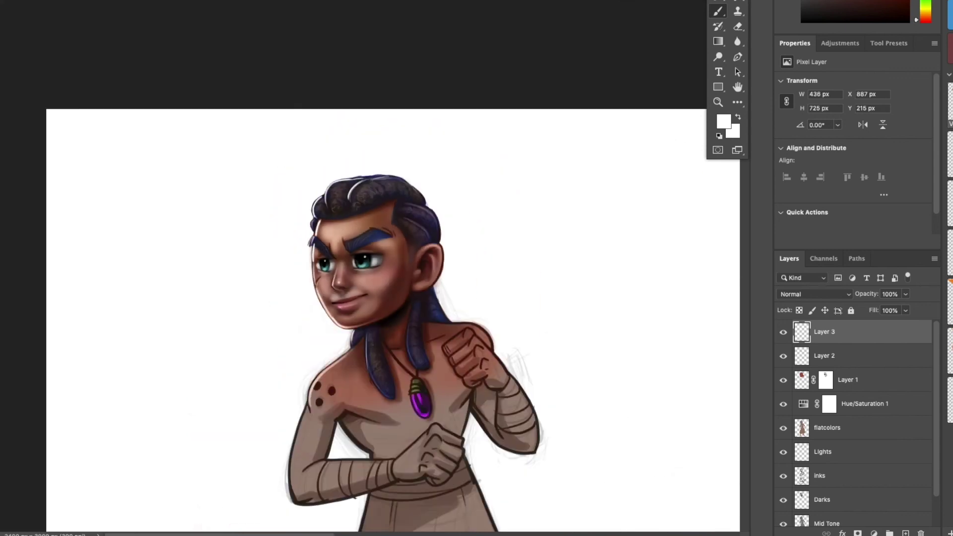
{"action": "key", "text": "super+plus"}
{"action": "mouse_move", "coordinate": [522, 222]}
{"action": "left_mouse_down"}
{"action": "mouse_move", "coordinate": [519, 147]}
{"action": "mouse_move", "coordinate": [500, 126]}
{"action": "left_mouse_up"}
{"action": "left_click", "coordinate": [823, 49]}
{"action": "left_click", "coordinate": [837, 70]}
{"action": "mouse_move", "coordinate": [808, 225]}
{"action": "left_mouse_down"}
{"action": "mouse_move", "coordinate": [811, 215]}
{"action": "mouse_move", "coordinate": [793, 207]}
{"action": "mouse_move", "coordinate": [794, 216]}
{"action": "left_mouse_up"}
{"action": "left_click", "coordinate": [847, 180]}
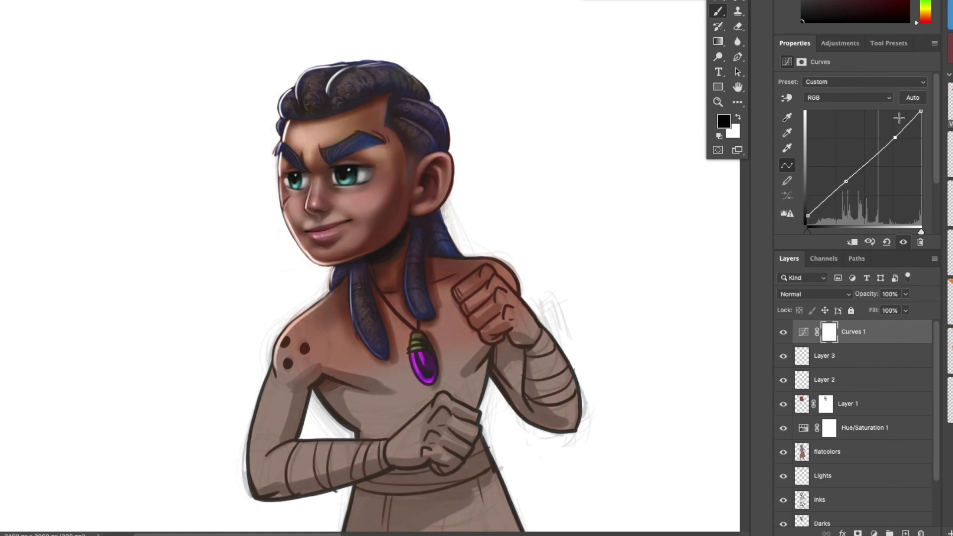
Add a Hue/Saturation adjustment layer on top and set its Hue to +5.
{"action": "left_click", "coordinate": [836, 44]}
{"action": "left_click", "coordinate": [800, 88]}
{"action": "left_click_drag", "start_coordinate": [855, 127], "coordinate": [856, 128]}
Try a Color Balance adjustment on the shadows with Magenta-Green at -1 and Yellow-Blue at +6, and delete the layer.
{"action": "left_click", "coordinate": [840, 43]}
{"action": "left_click", "coordinate": [815, 86]}
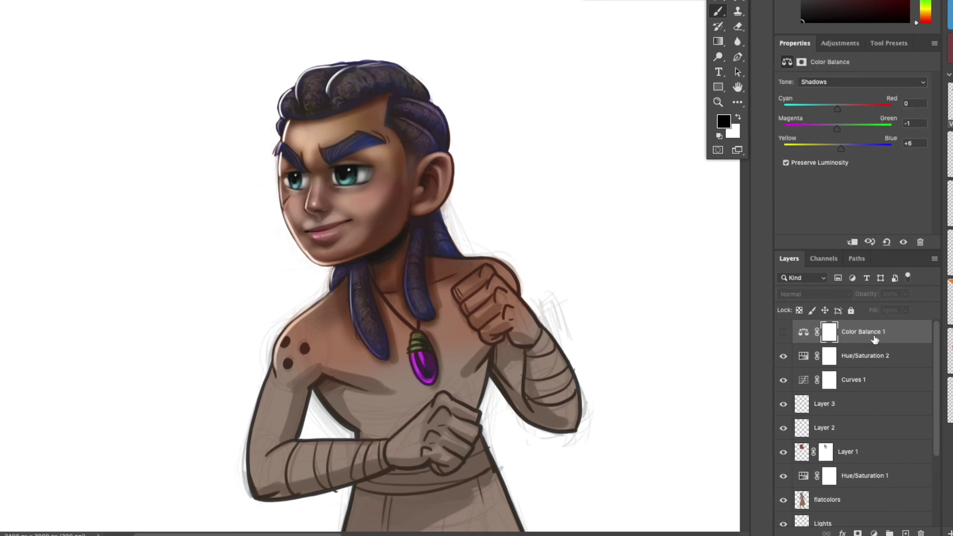
{"action": "key", "text": "BackSpace"}
Select all the artwork layers and duplicate them, placing the copy of the character beside the original.
{"action": "key", "text": "super+minus"}
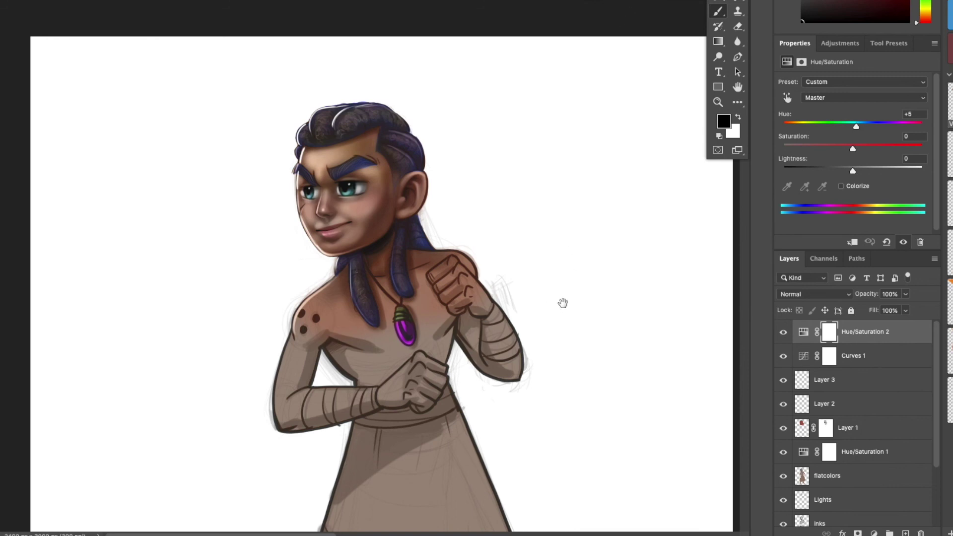
{"action": "left_click_drag", "start_coordinate": [563, 303], "coordinate": [498, 296]}
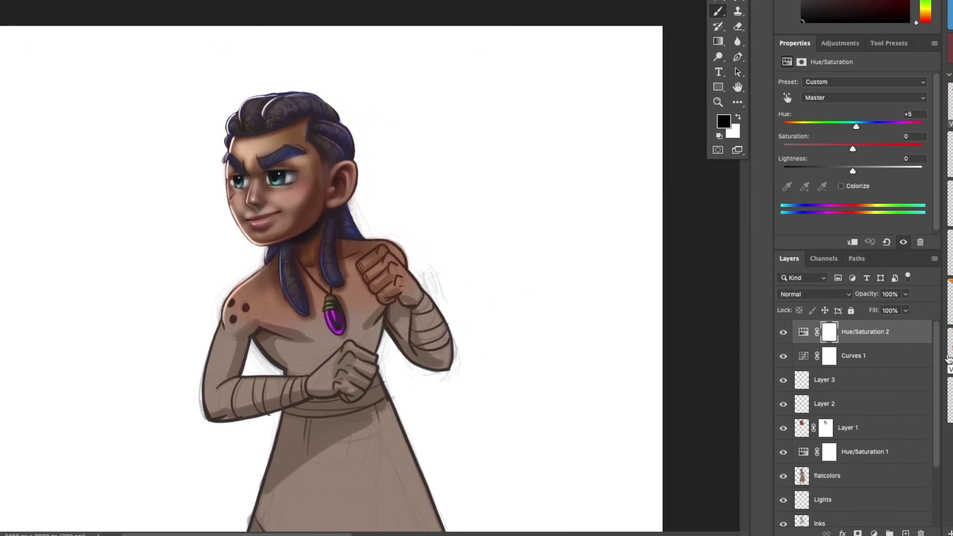
{"action": "left_click_drag", "start_coordinate": [937, 395], "coordinate": [938, 465]}
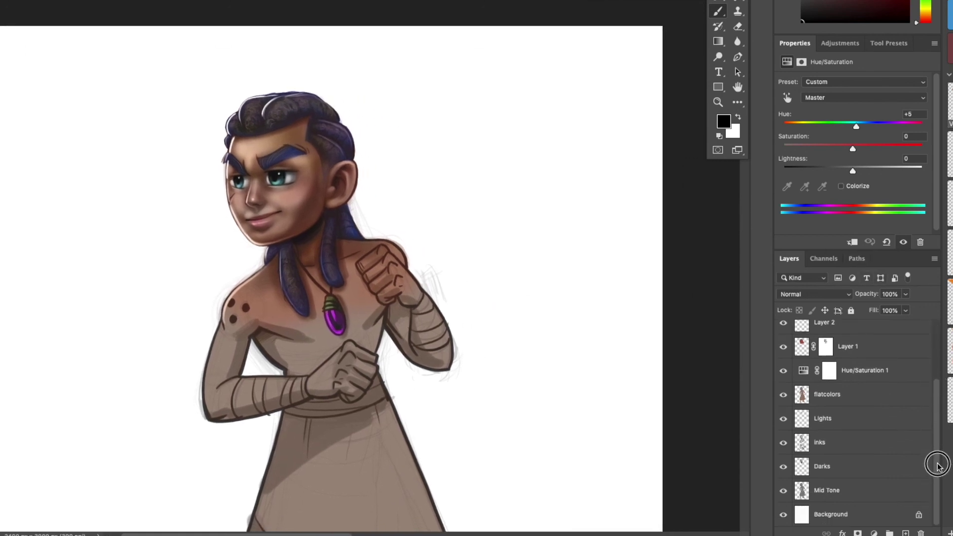
{"action": "left_click", "coordinate": [879, 513], "text": "shift"}
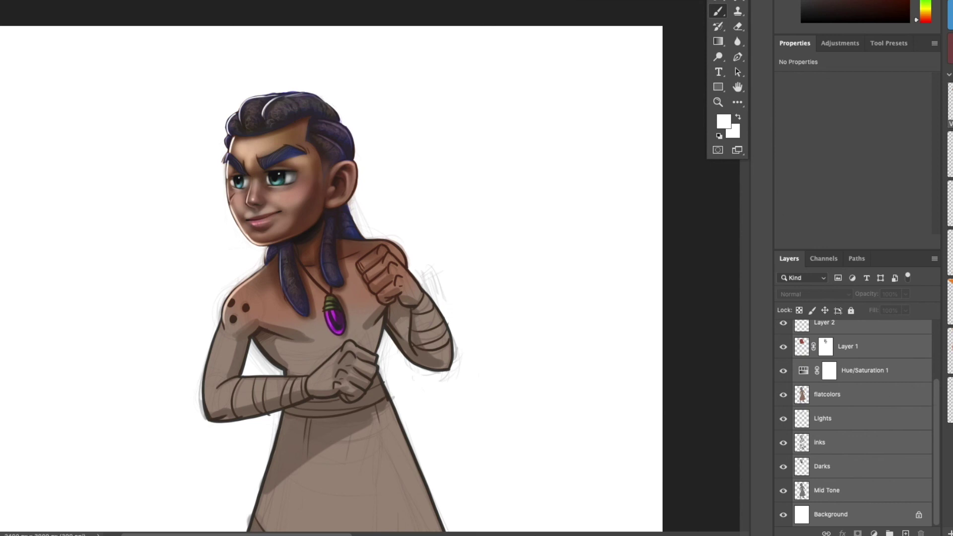
{"action": "key", "text": "v"}
{"action": "left_click_drag", "start_coordinate": [397, 321], "coordinate": [325, 297]}
{"action": "left_click", "coordinate": [604, 96]}
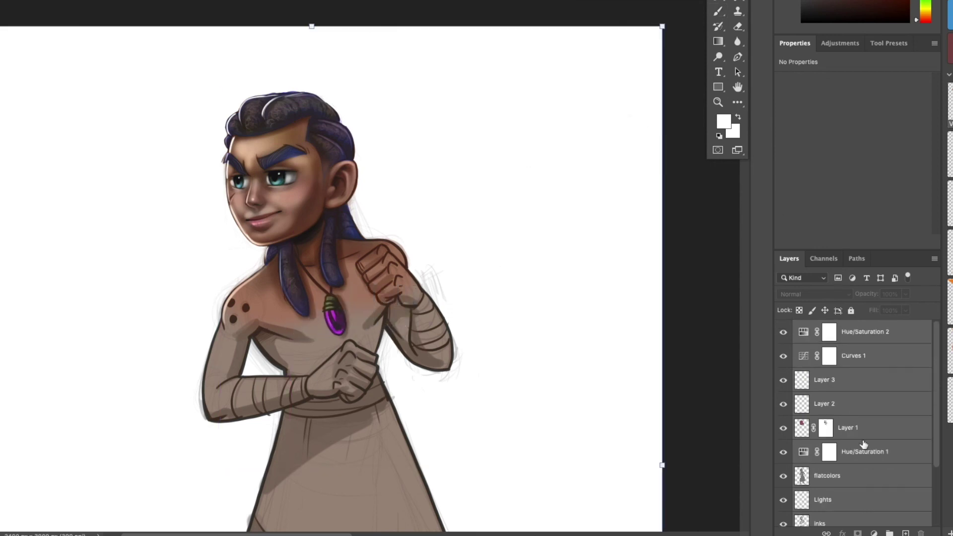
{"action": "left_click_drag", "start_coordinate": [938, 469], "coordinate": [938, 517]}
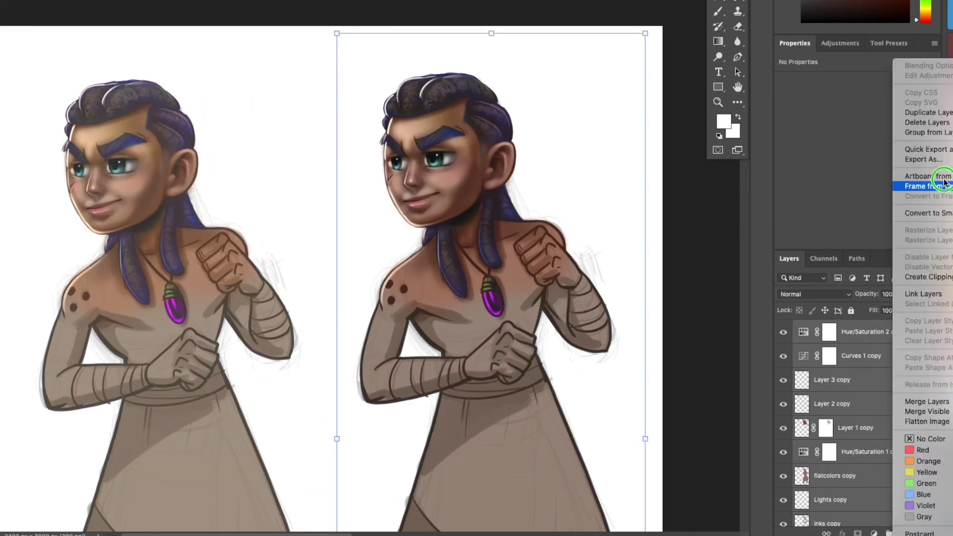
Group the duplicated layers and hide the original's color, lights and adjustment layers for a grayscale-versus-color comparison.
{"action": "left_click", "coordinate": [909, 185]}
{"action": "key", "text": "super+plus"}
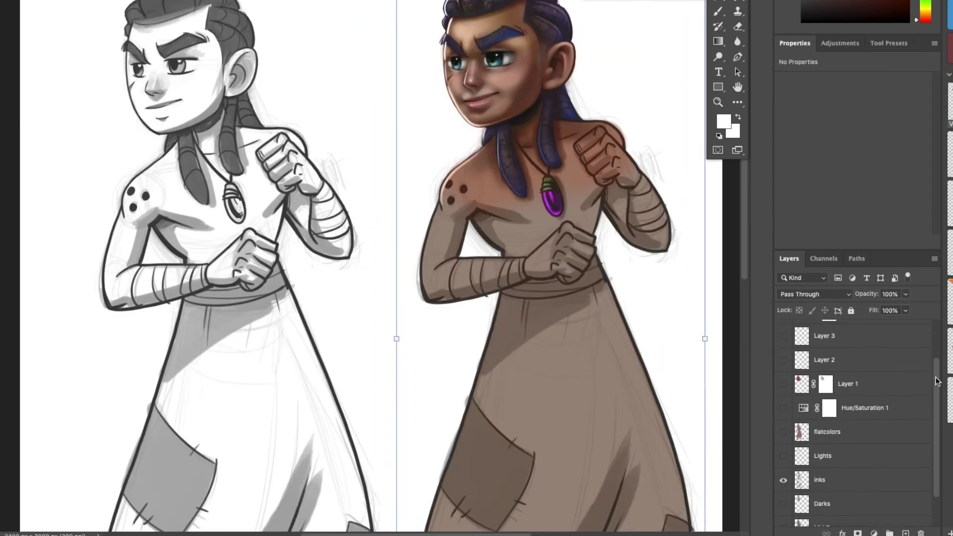
{"action": "scroll", "coordinate": [300, 106], "scroll_direction": "up", "scroll_amount": 2}
{"action": "left_click", "coordinate": [299, 106]}
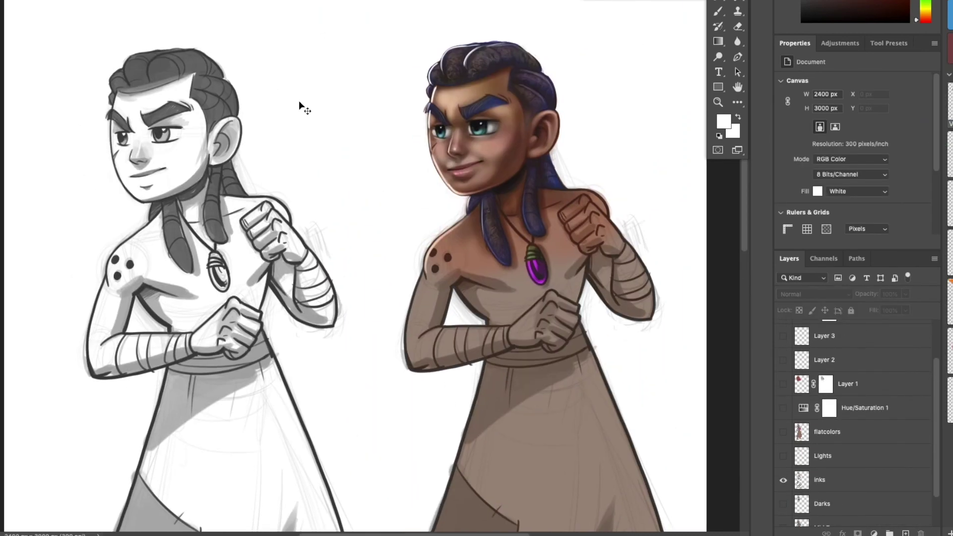